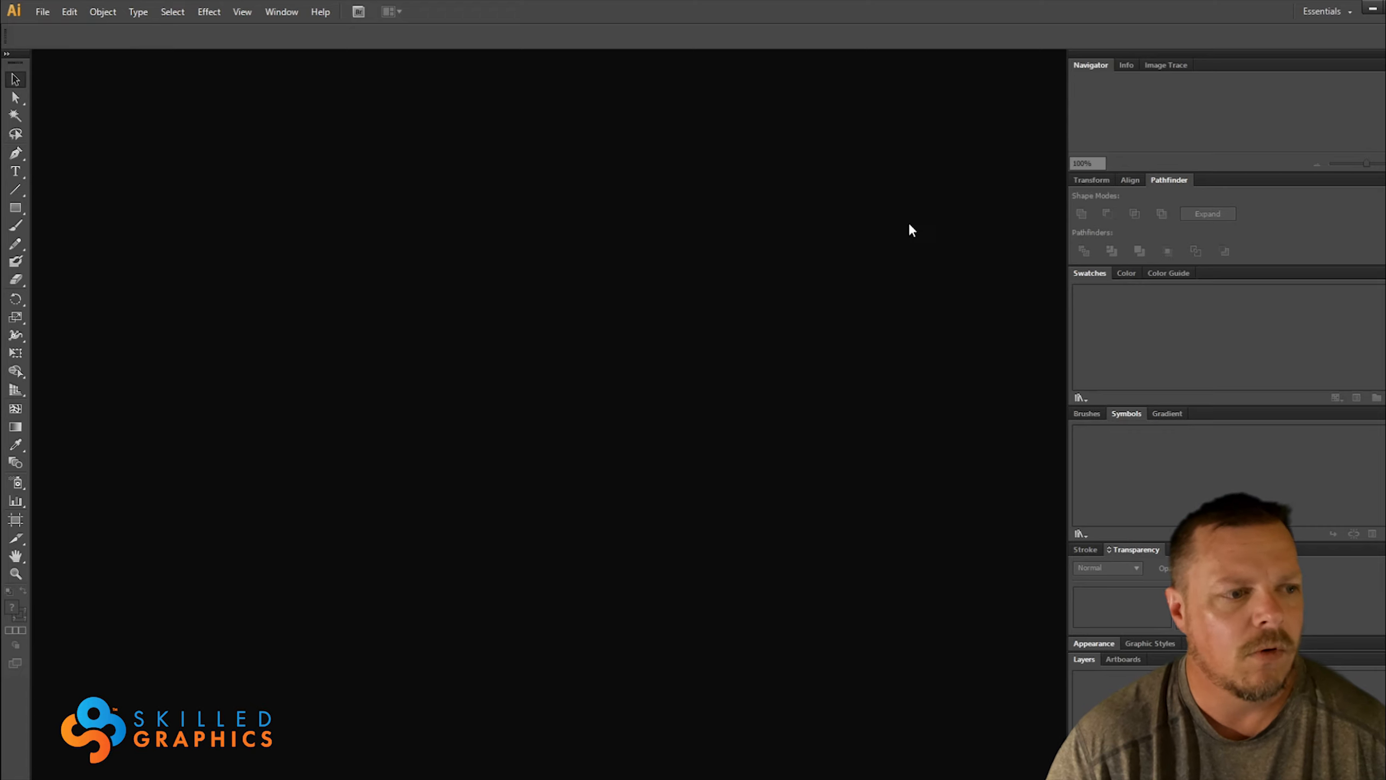
Create a blank document and start a text object on the artboard using the Futura PT Heavy font
left_click(1030, 373)
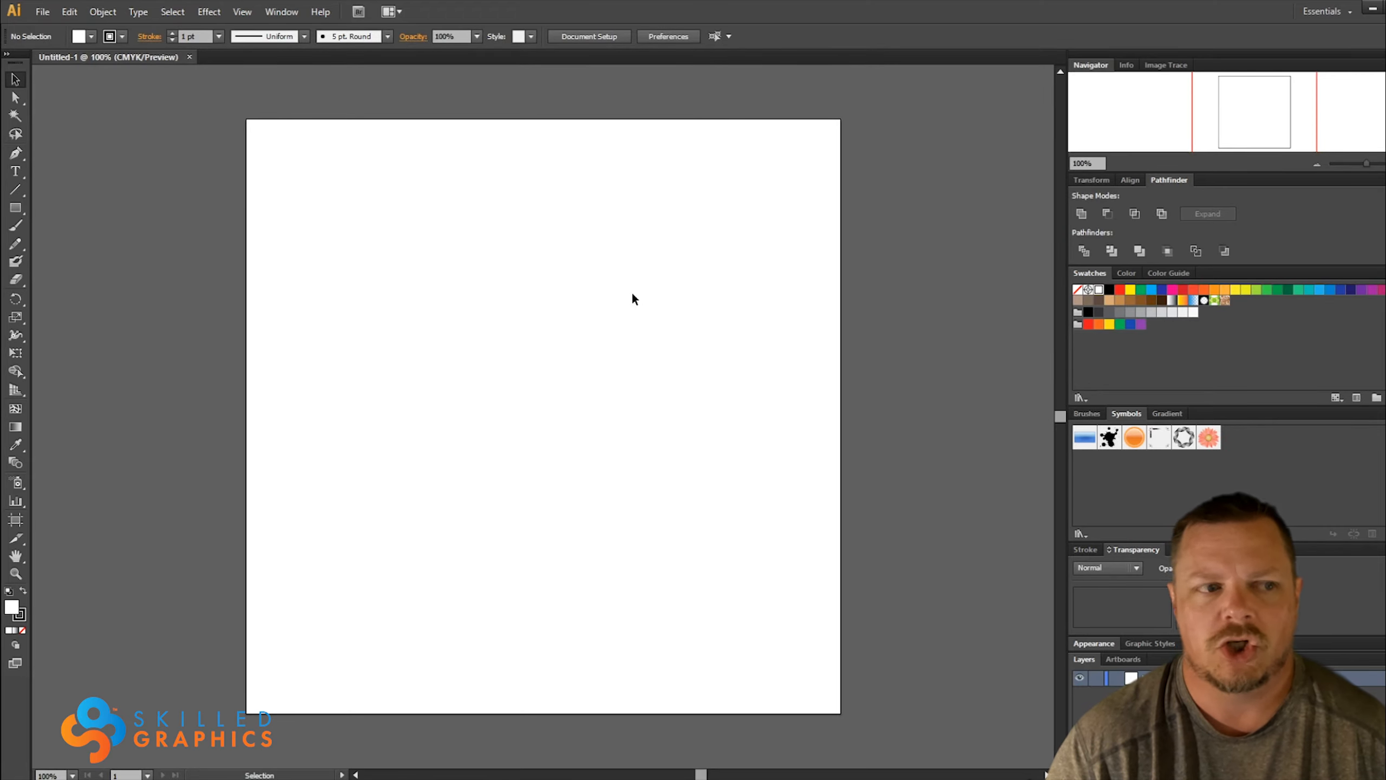
left_click(14, 172)
left_click(474, 361)
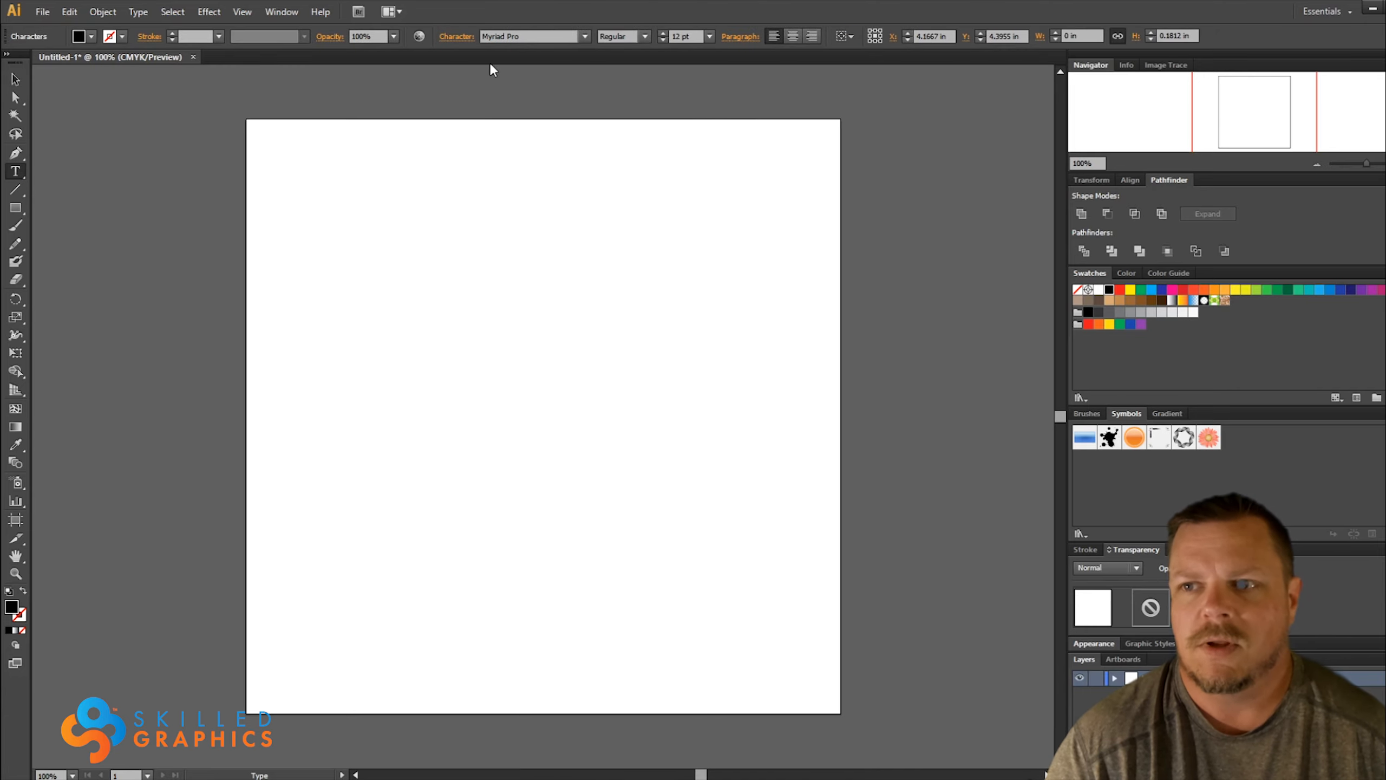
left_click(503, 37)
type("Futura PT")
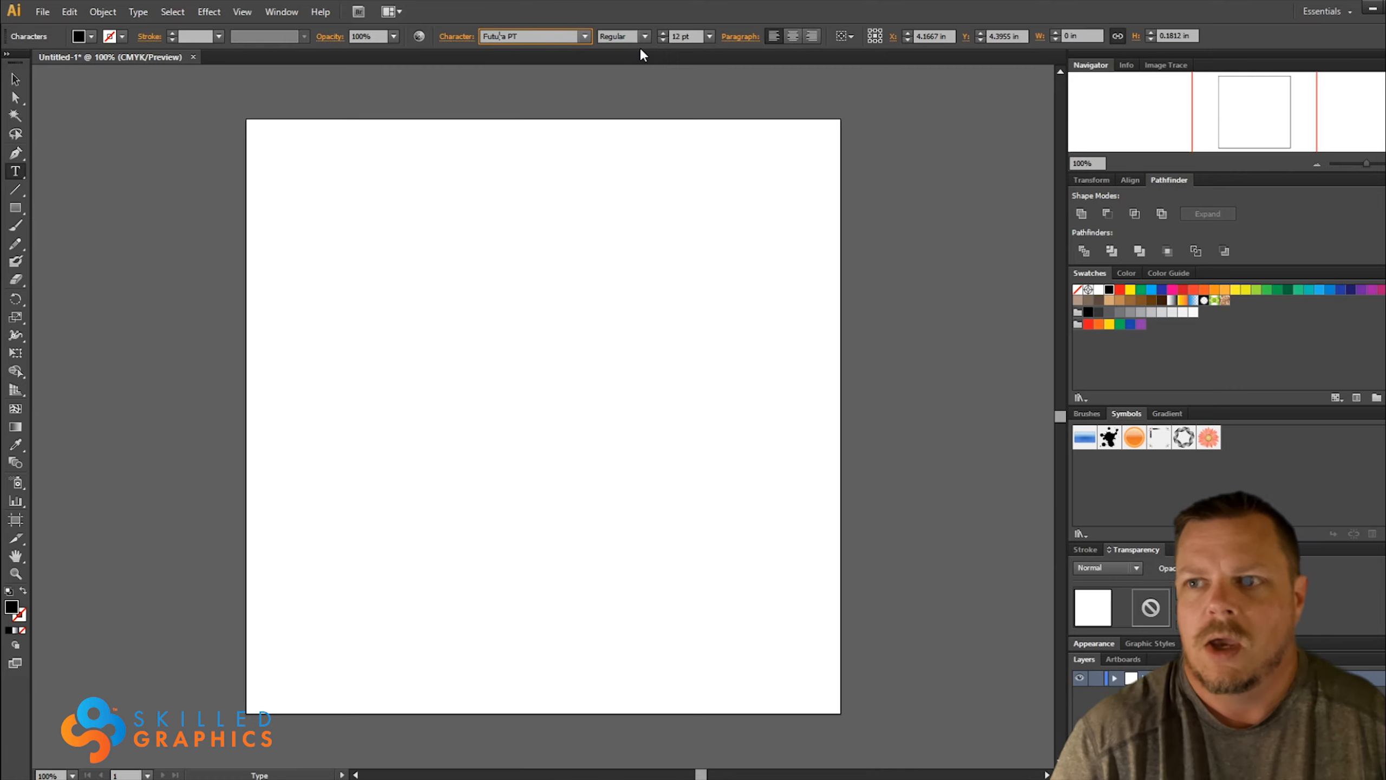
key("Return")
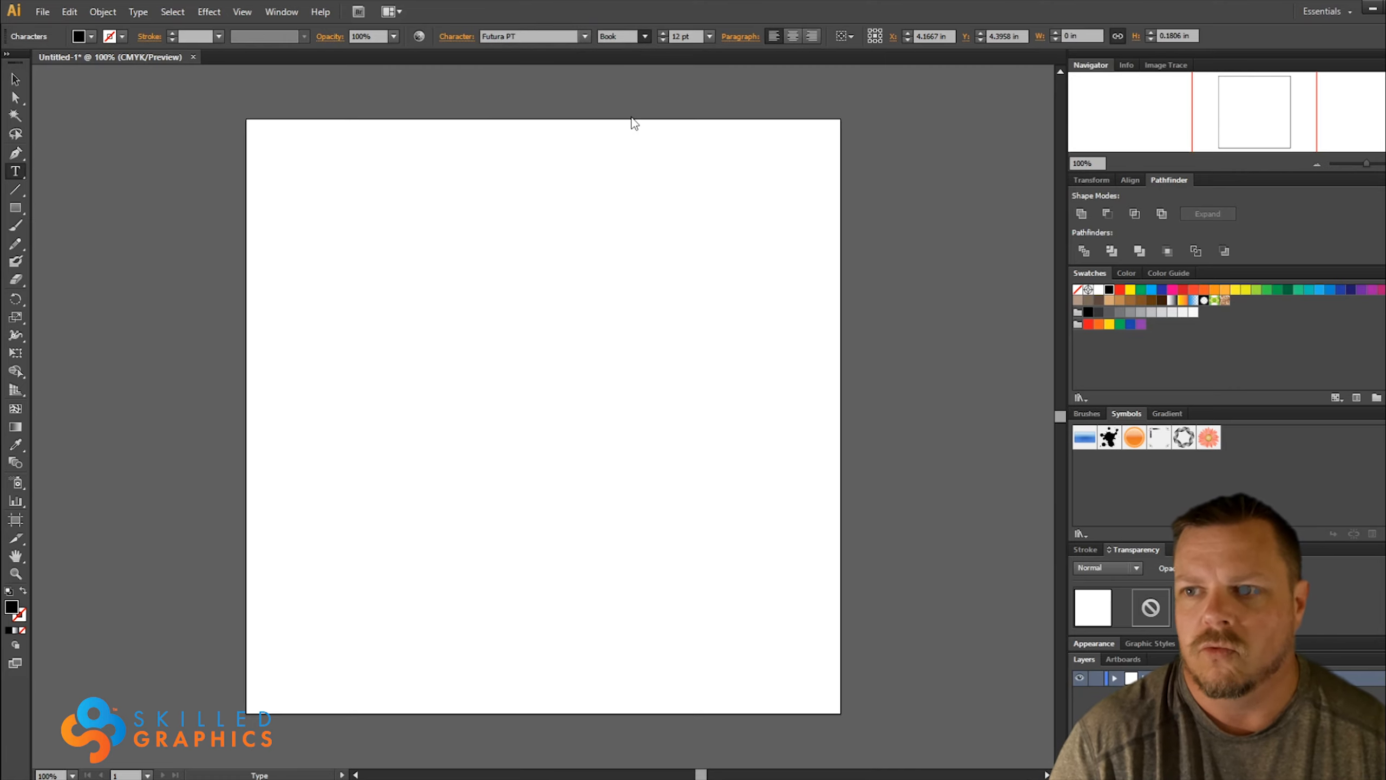
left_click(631, 117)
Enter SKILLED GRAPHICS as the text, enlarge it to about 8.44 in wide and centre it roughly on the artboard
left_click(462, 352)
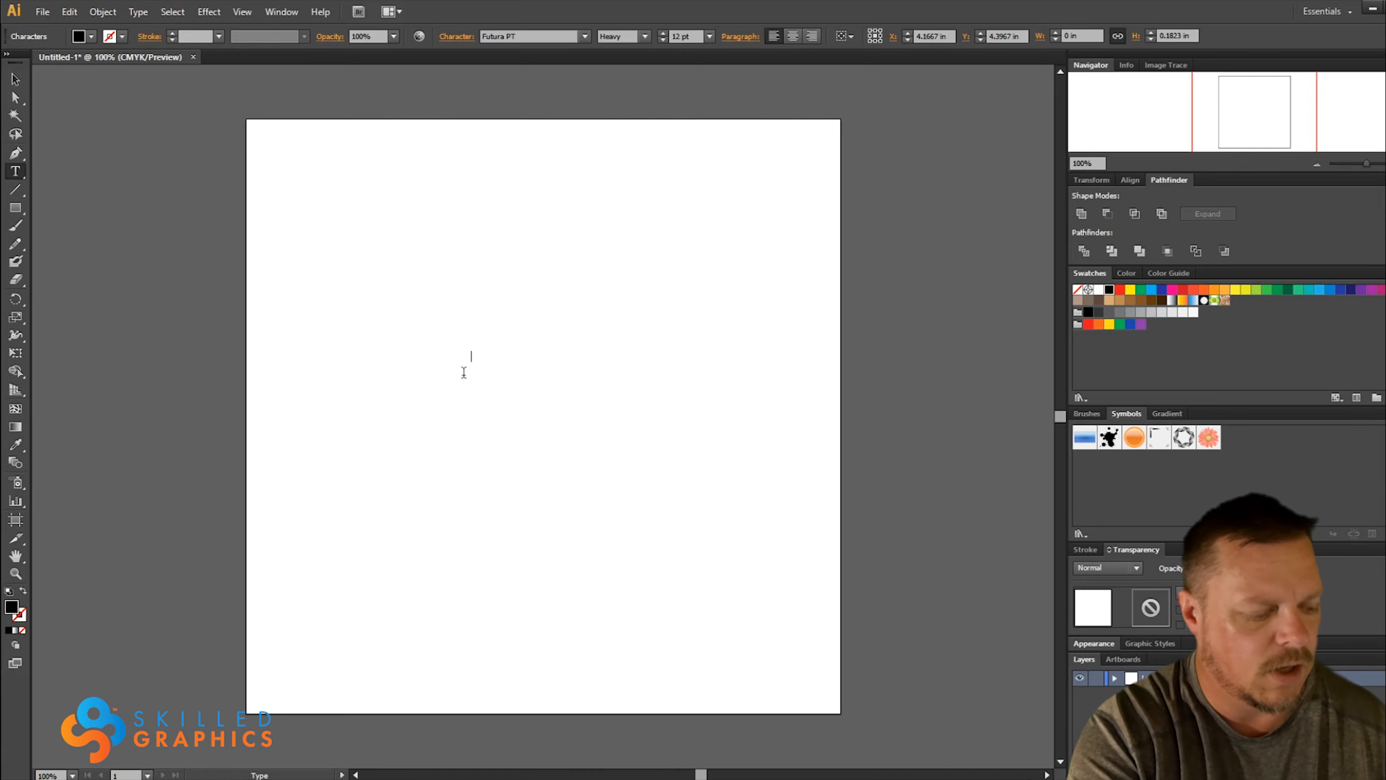
type("s")
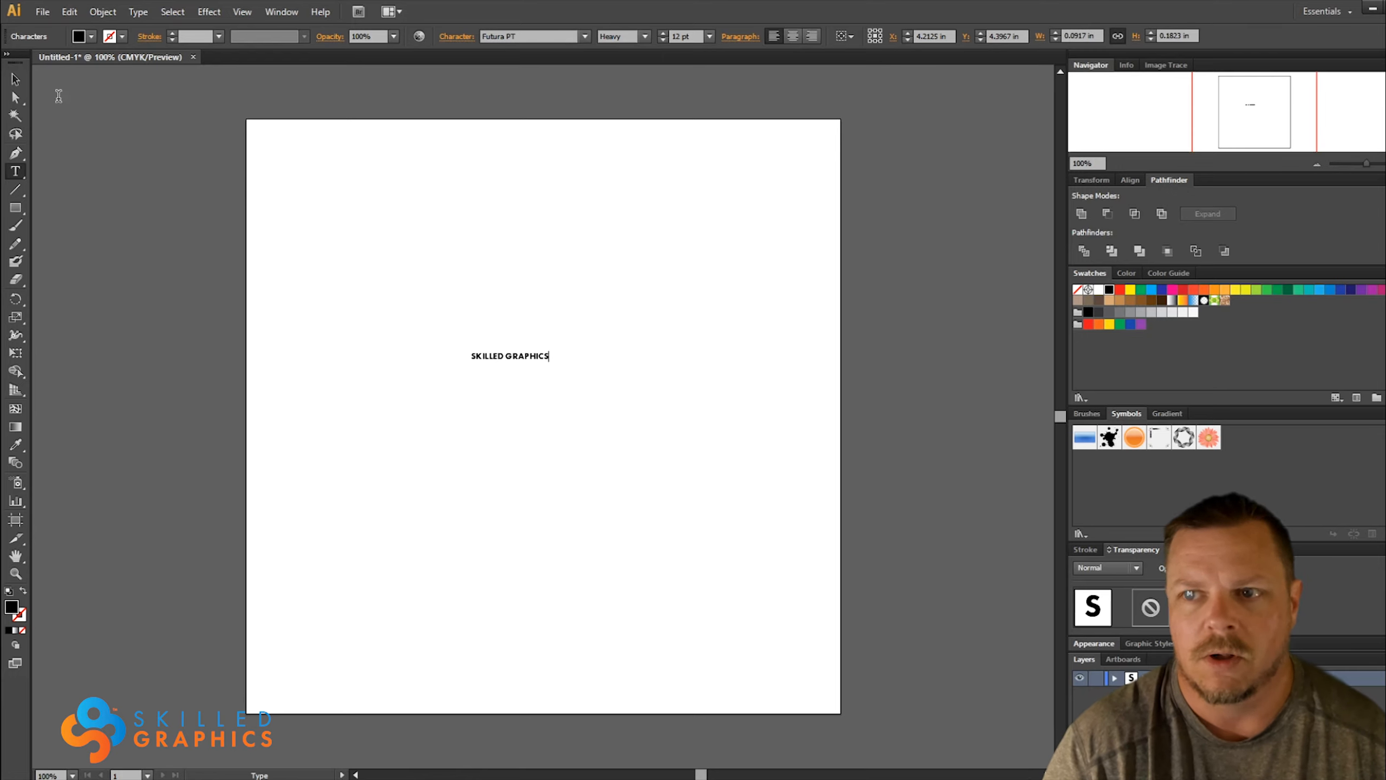
left_click(15, 79)
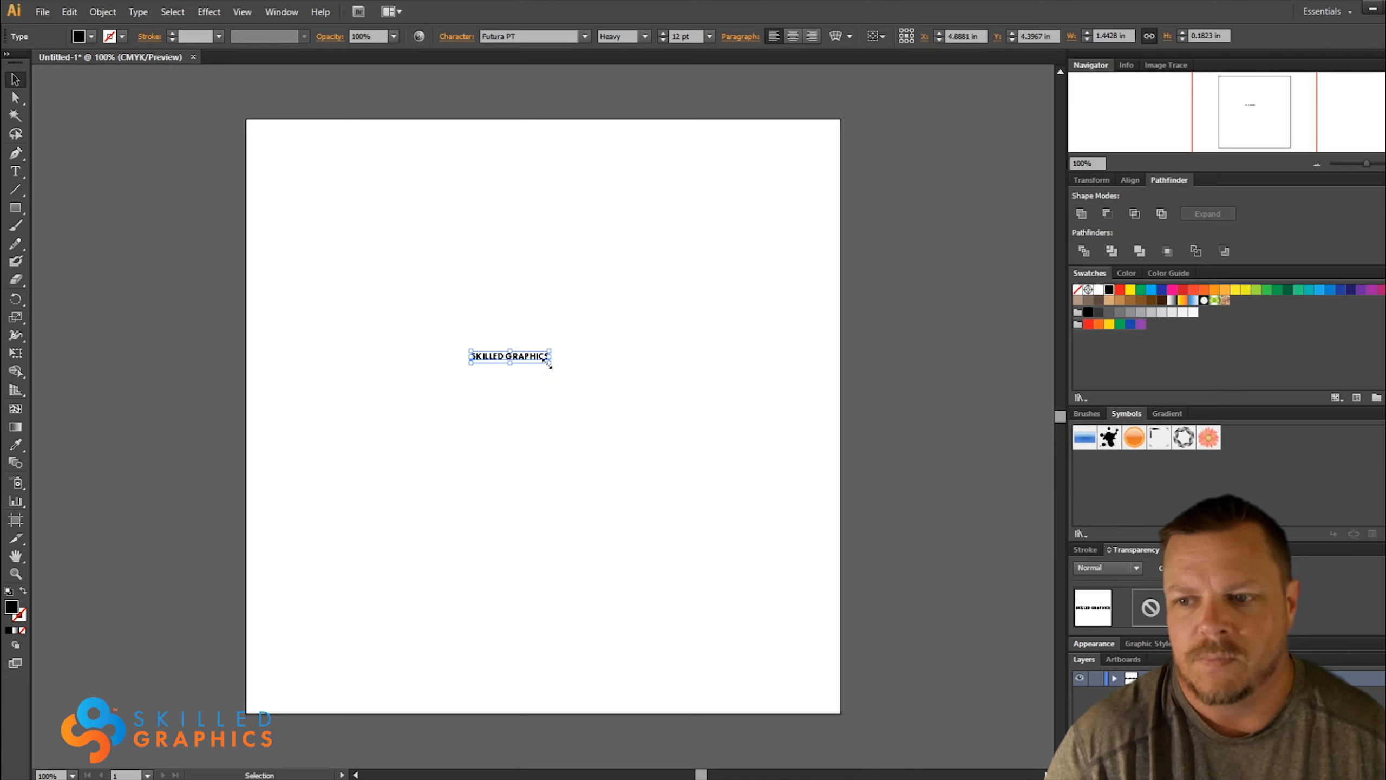
left_click_drag(551, 361, 741, 512)
left_click_drag(595, 358, 635, 397)
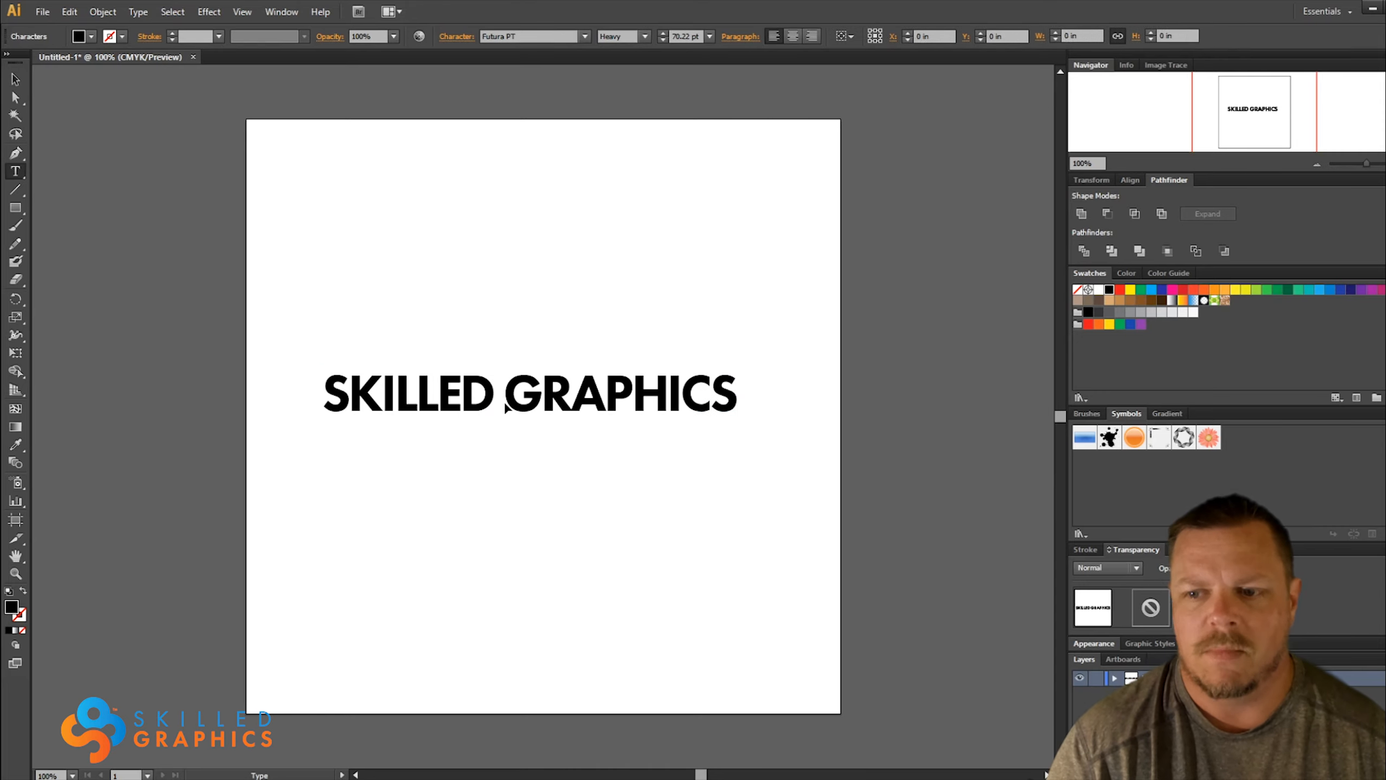
Split the text into two separate text objects, with GRAPHICS centred closely below SKILLED
left_click(504, 401)
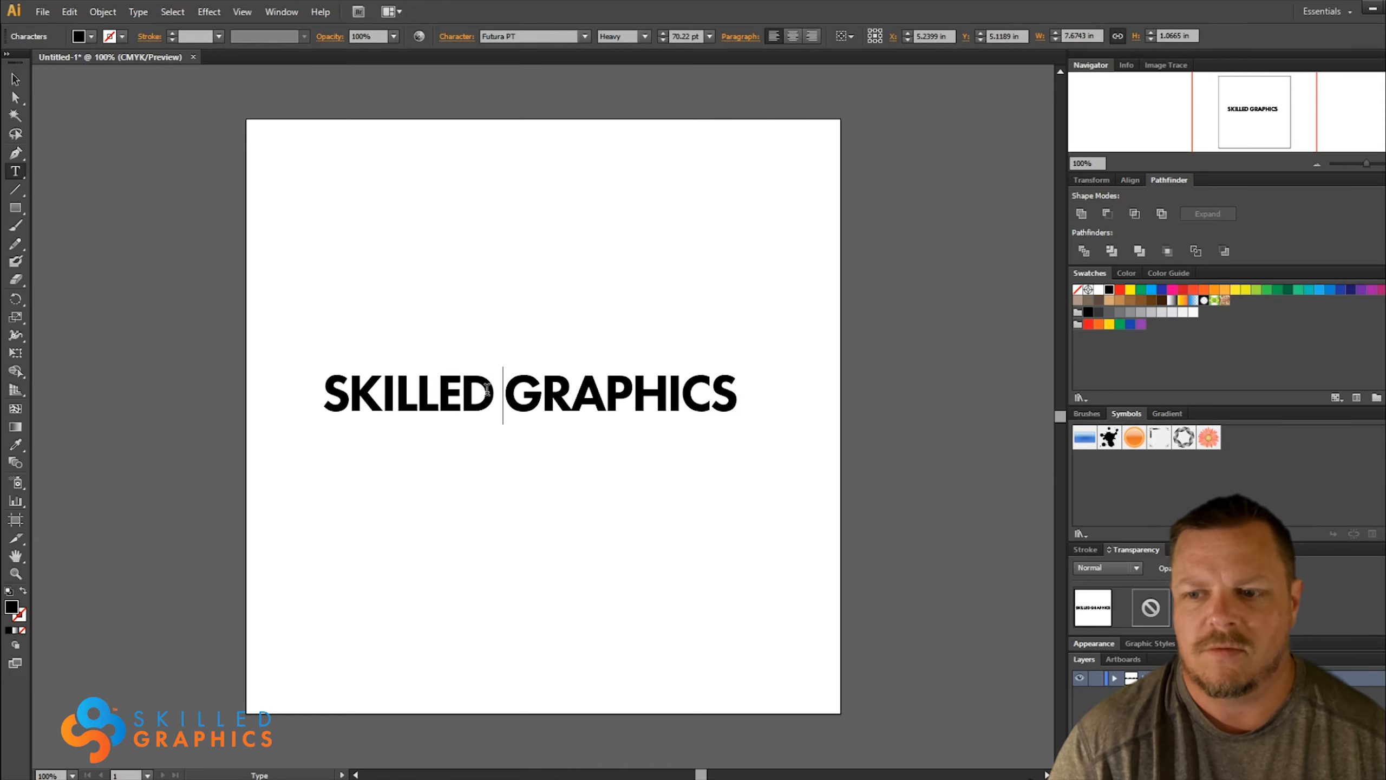
left_click_drag(389, 398, 460, 412)
double_click(459, 412)
double_click(459, 411)
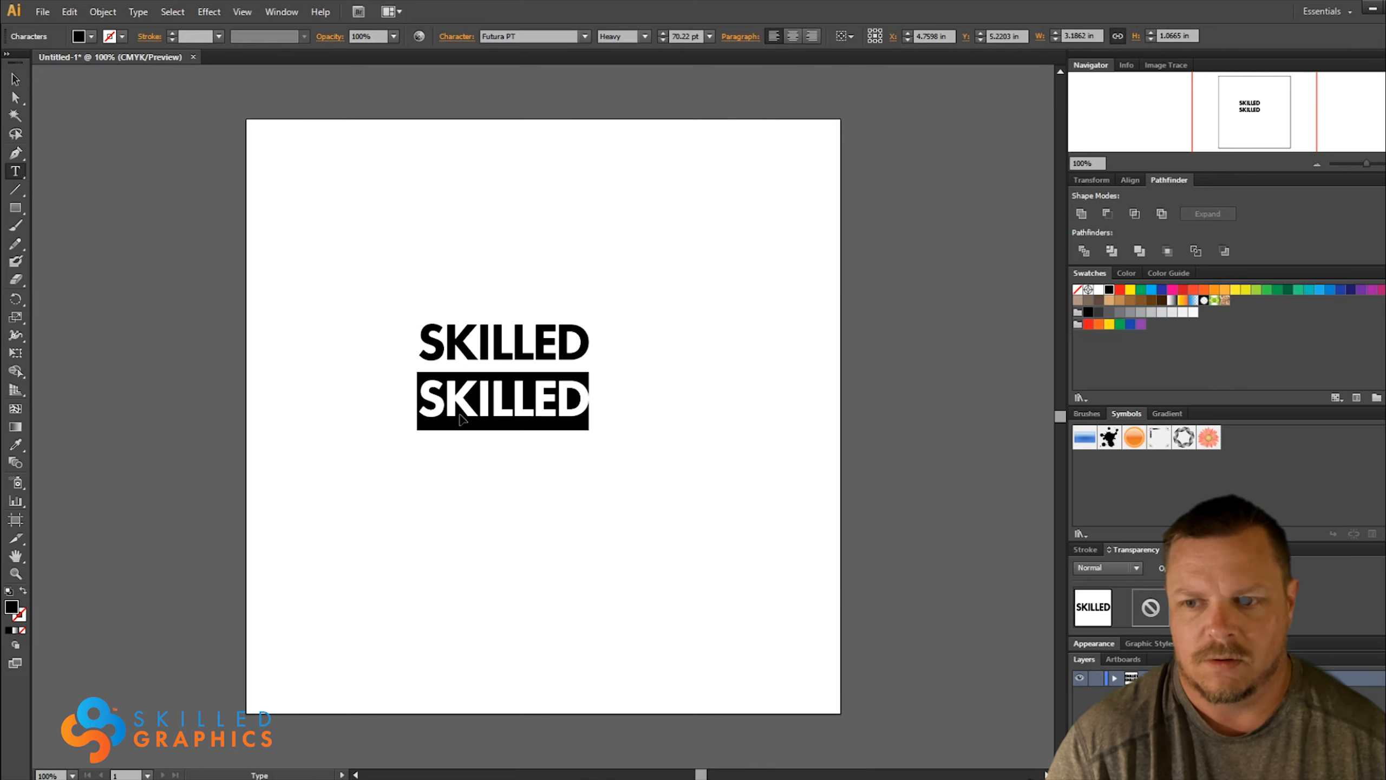
key("ctrl+v")
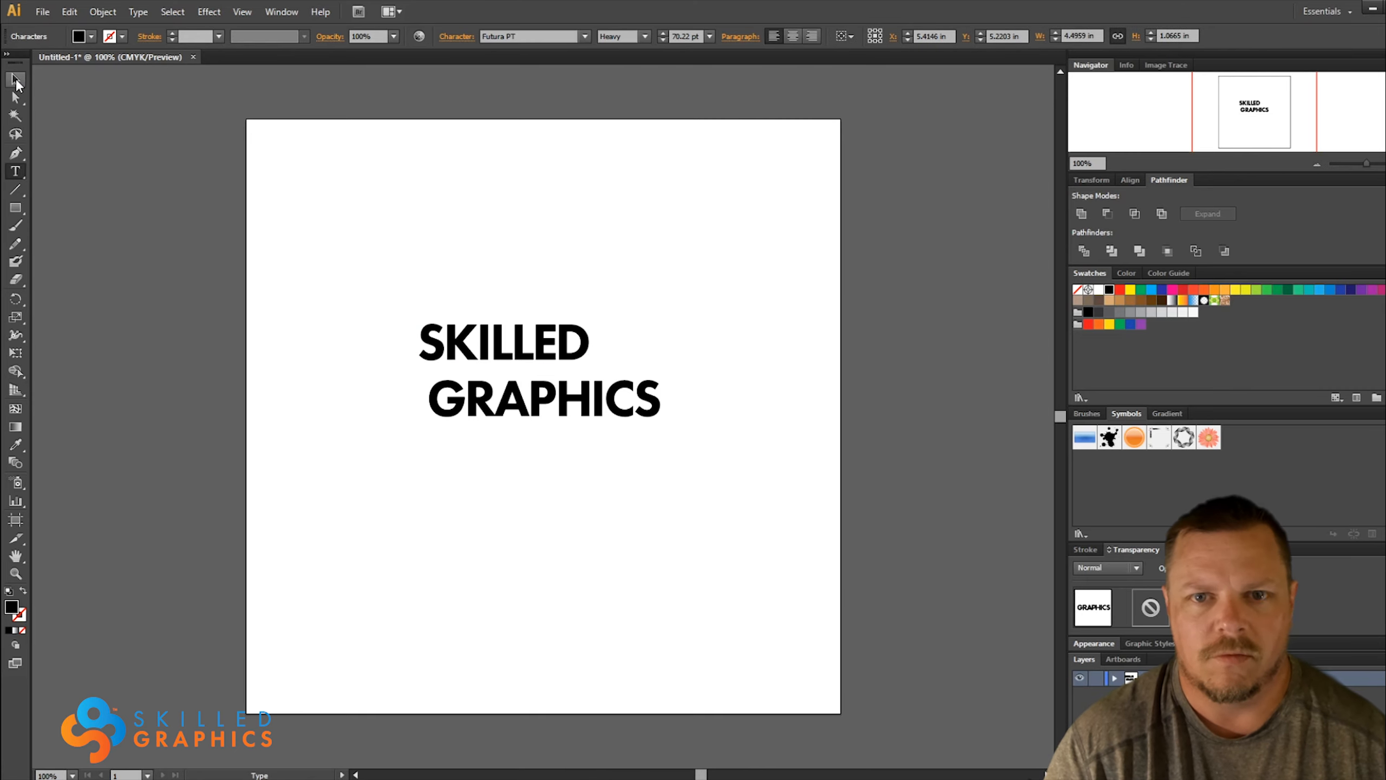
left_click(15, 79)
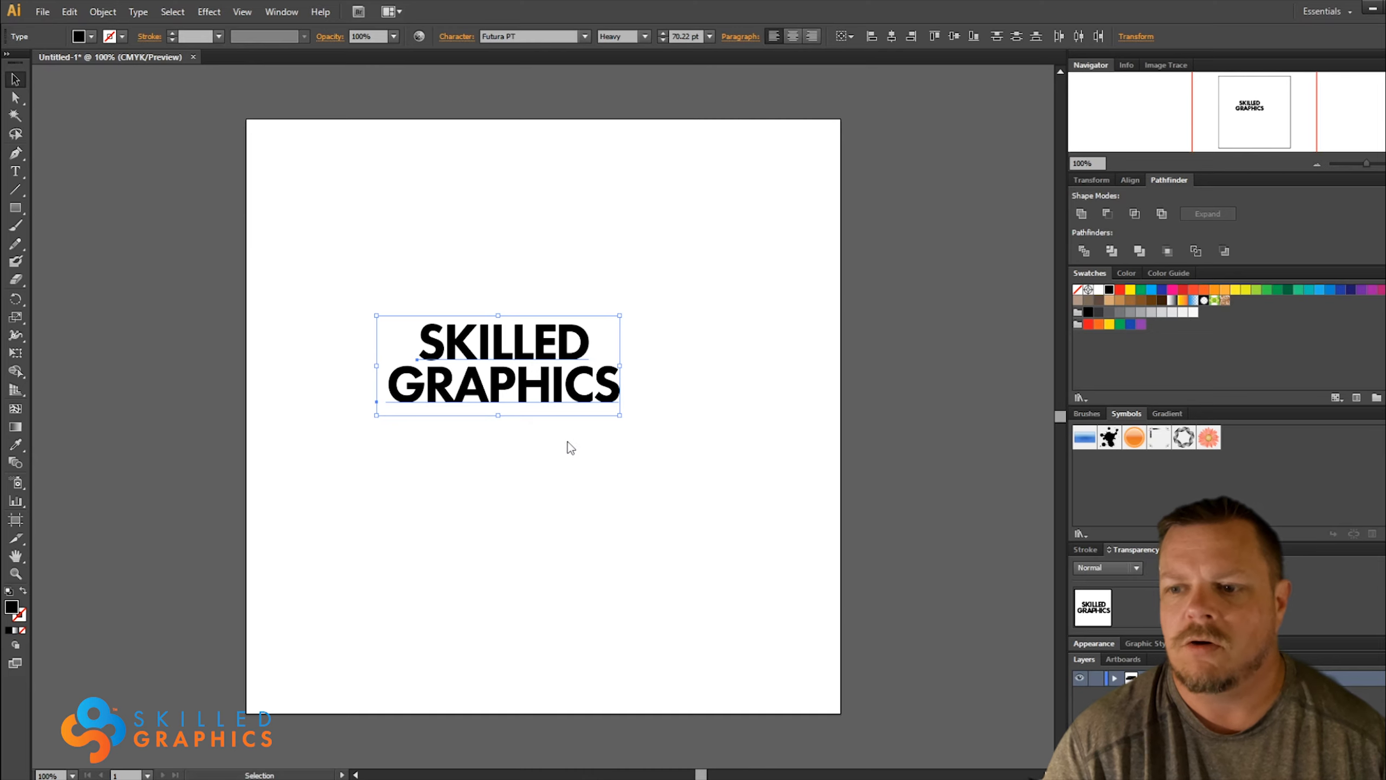
Convert both words to outlines and enlarge them together to about 6.78 in wide around the artboard's middle
key("ctrl+shift+o")
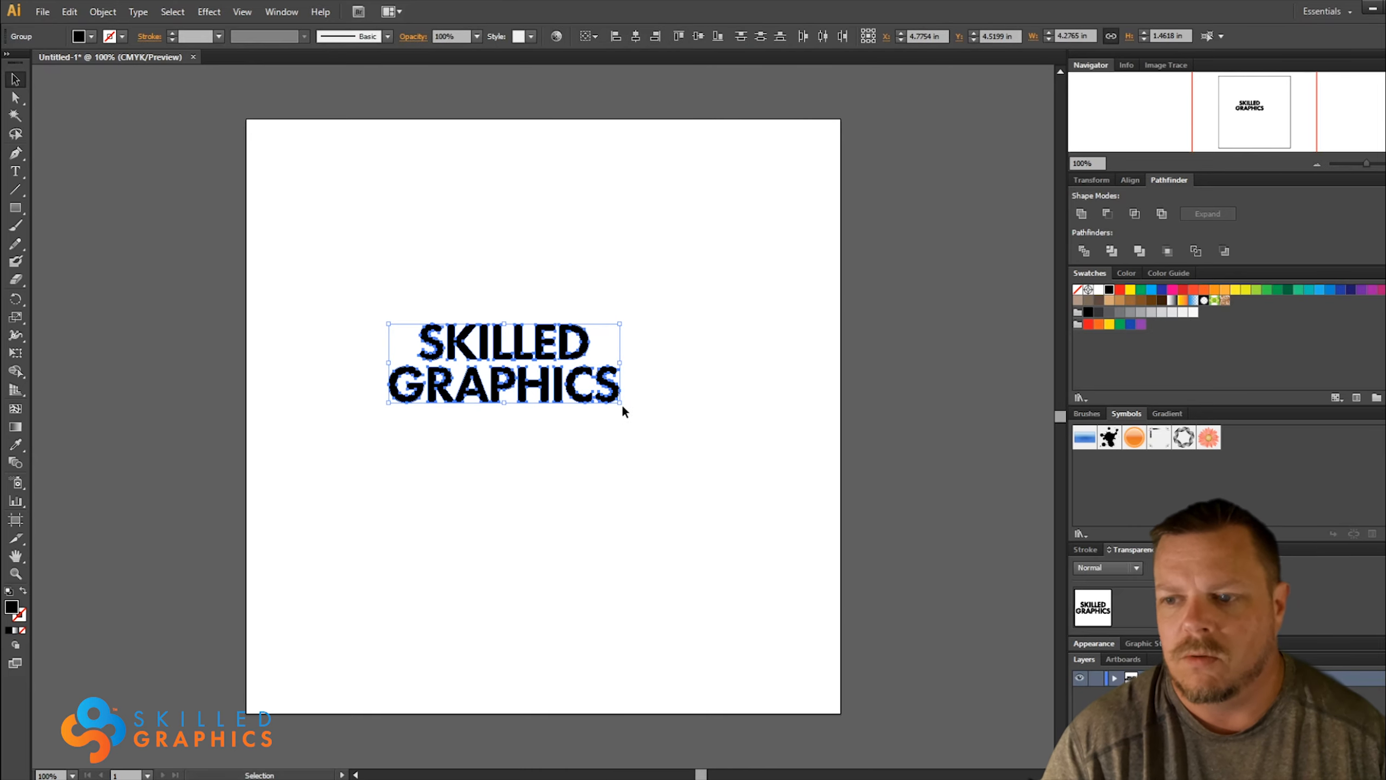
left_click_drag(623, 407, 752, 535)
mouse_move(355, 338)
left_mouse_down()
mouse_move(348, 295)
mouse_move(354, 331)
left_mouse_up()
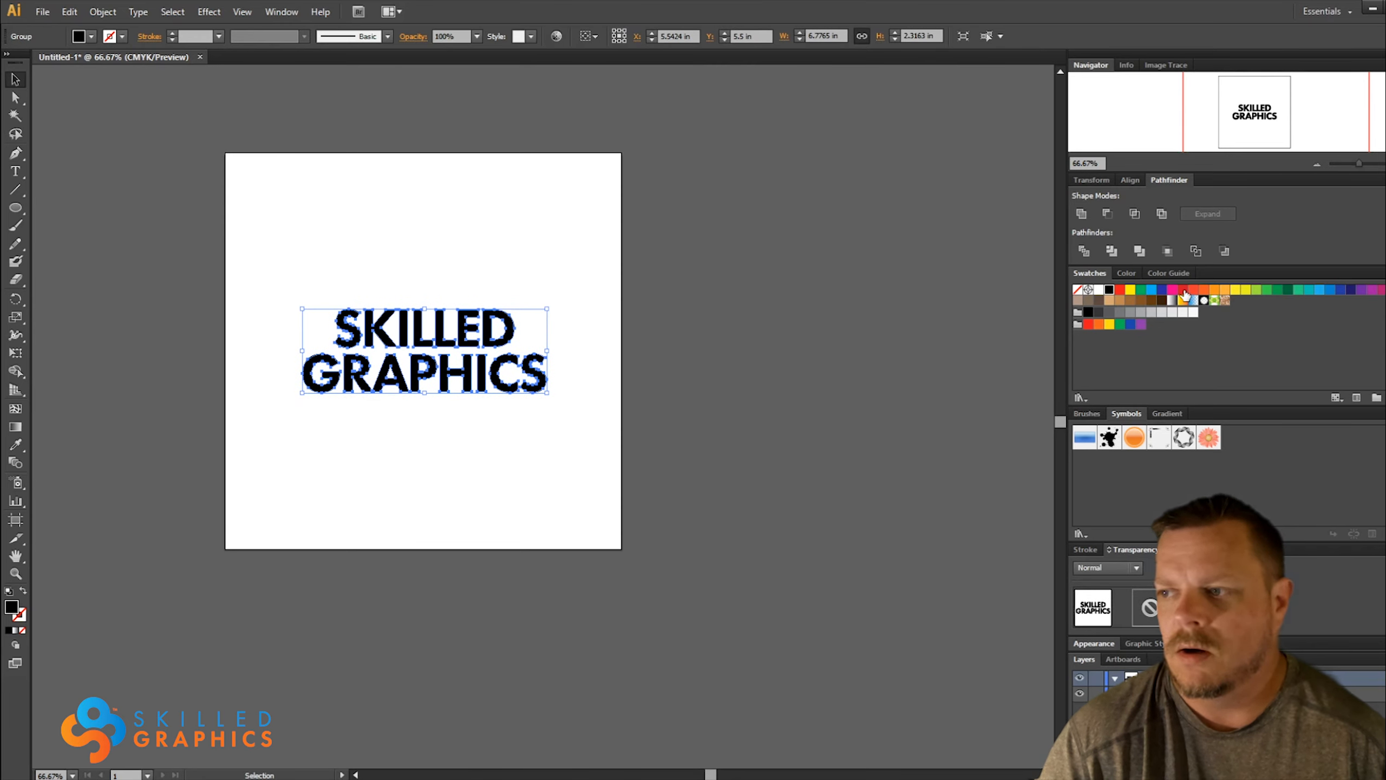
Fill the outlined lettering with red
left_click(1182, 291)
left_click(460, 465)
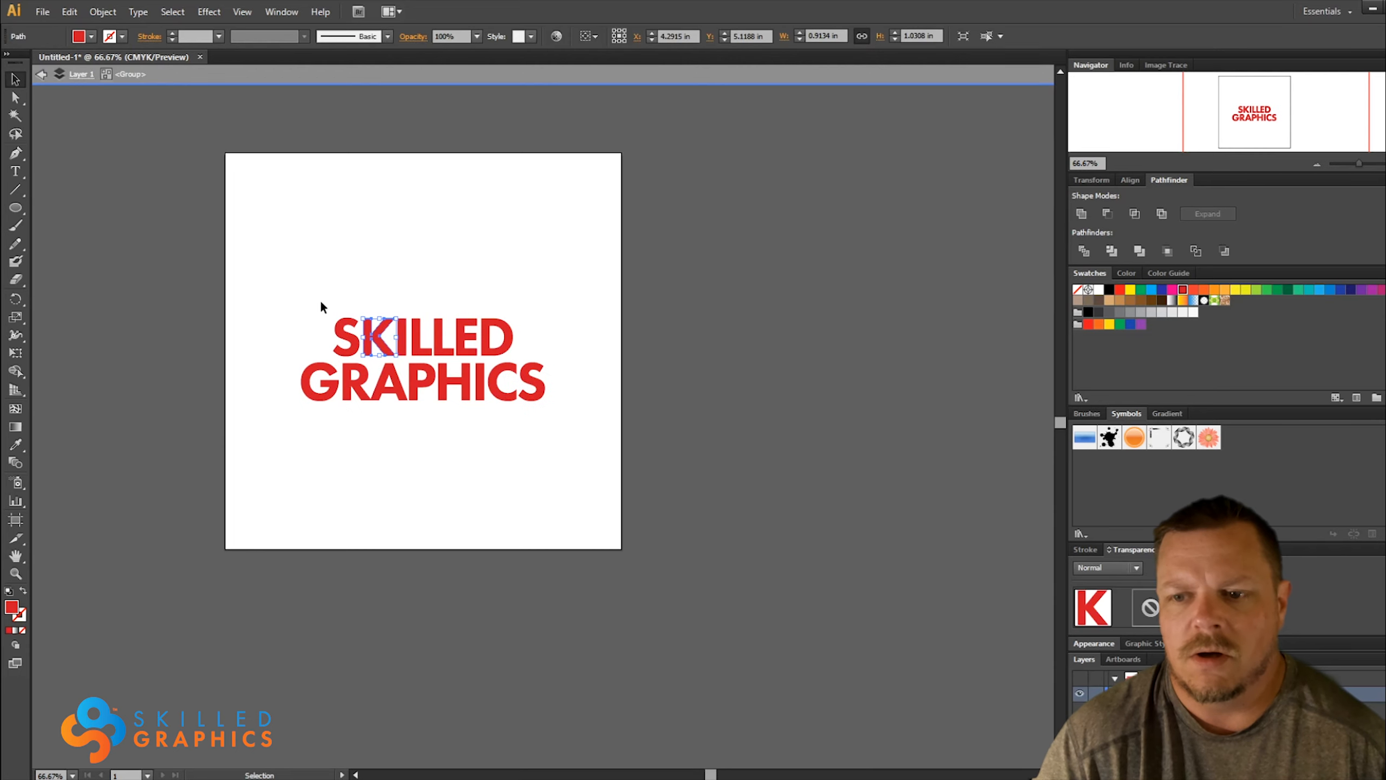
Enlarge SKILLED to about 6.63 in wide just above GRAPHICS, and move the whole wordmark to the lower part of the artboard
left_click_drag(321, 299, 542, 308)
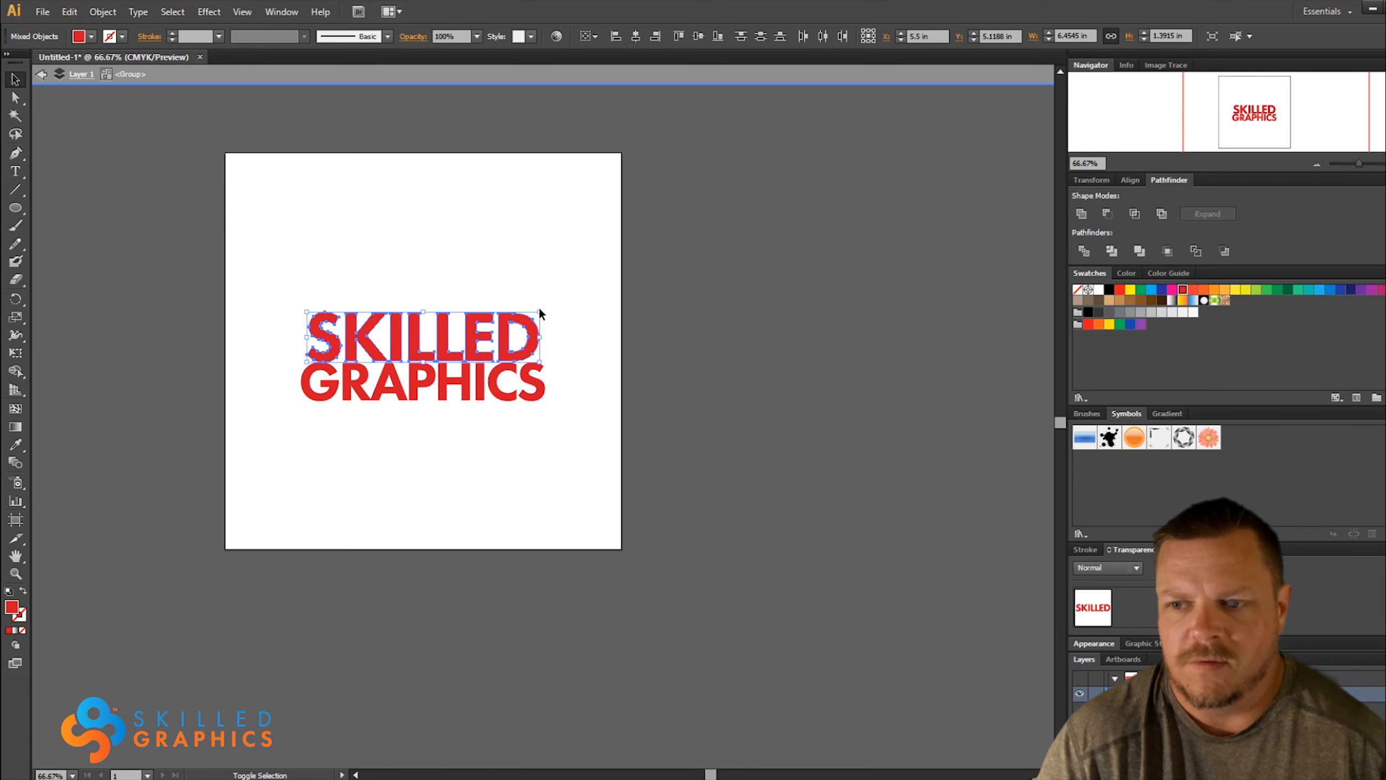
left_click_drag(540, 313, 545, 312)
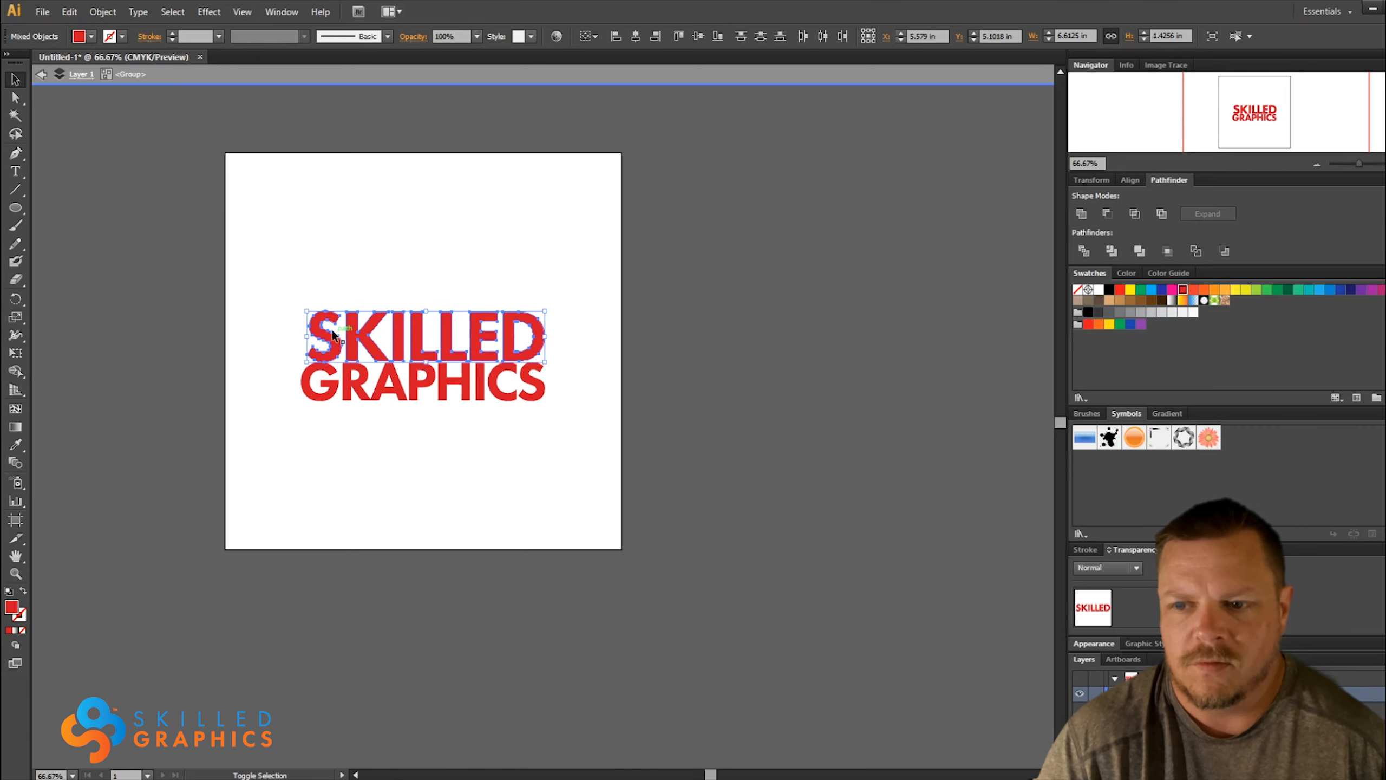
left_click_drag(306, 312, 306, 311)
key("Up")
key("Up")
key("Up")
key("Up")
key("Up")
key("Up")
key("Up")
key("Up")
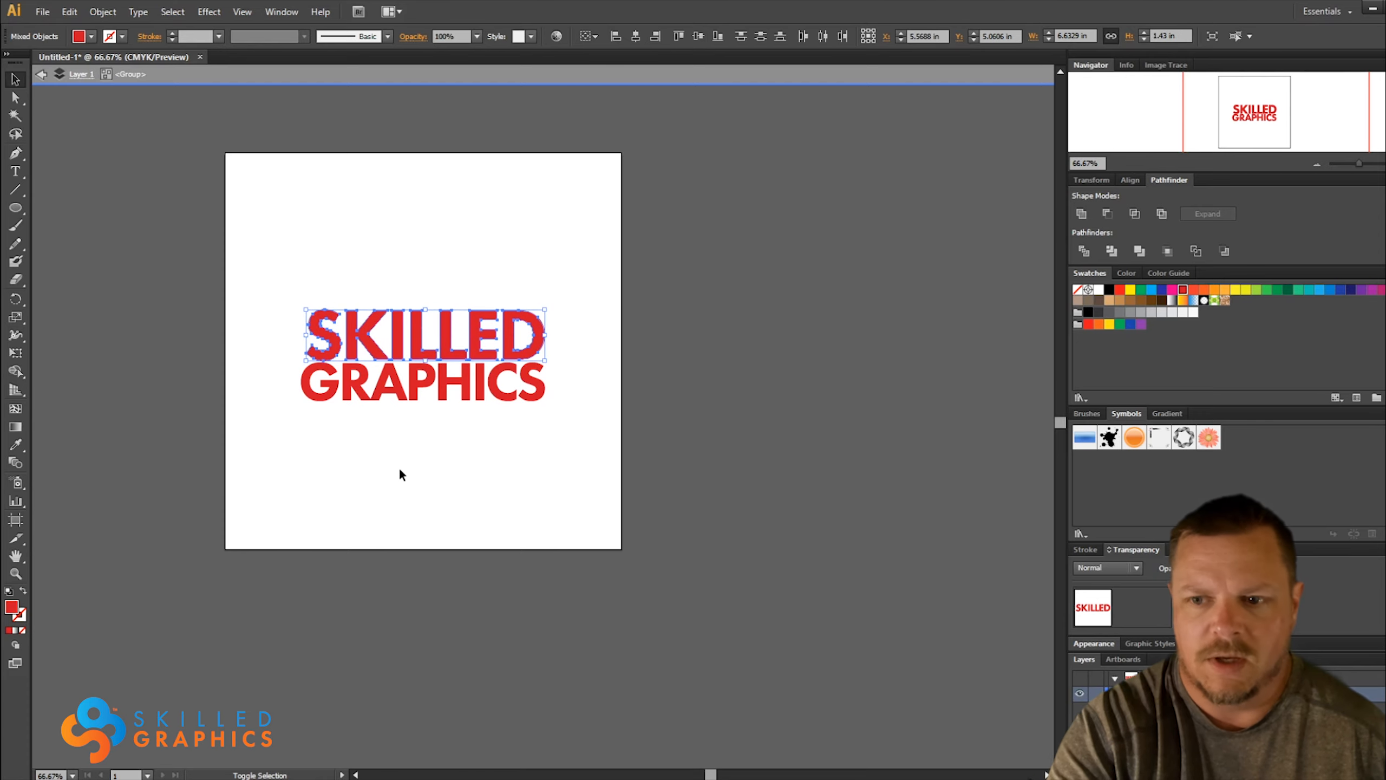
double_click(399, 470)
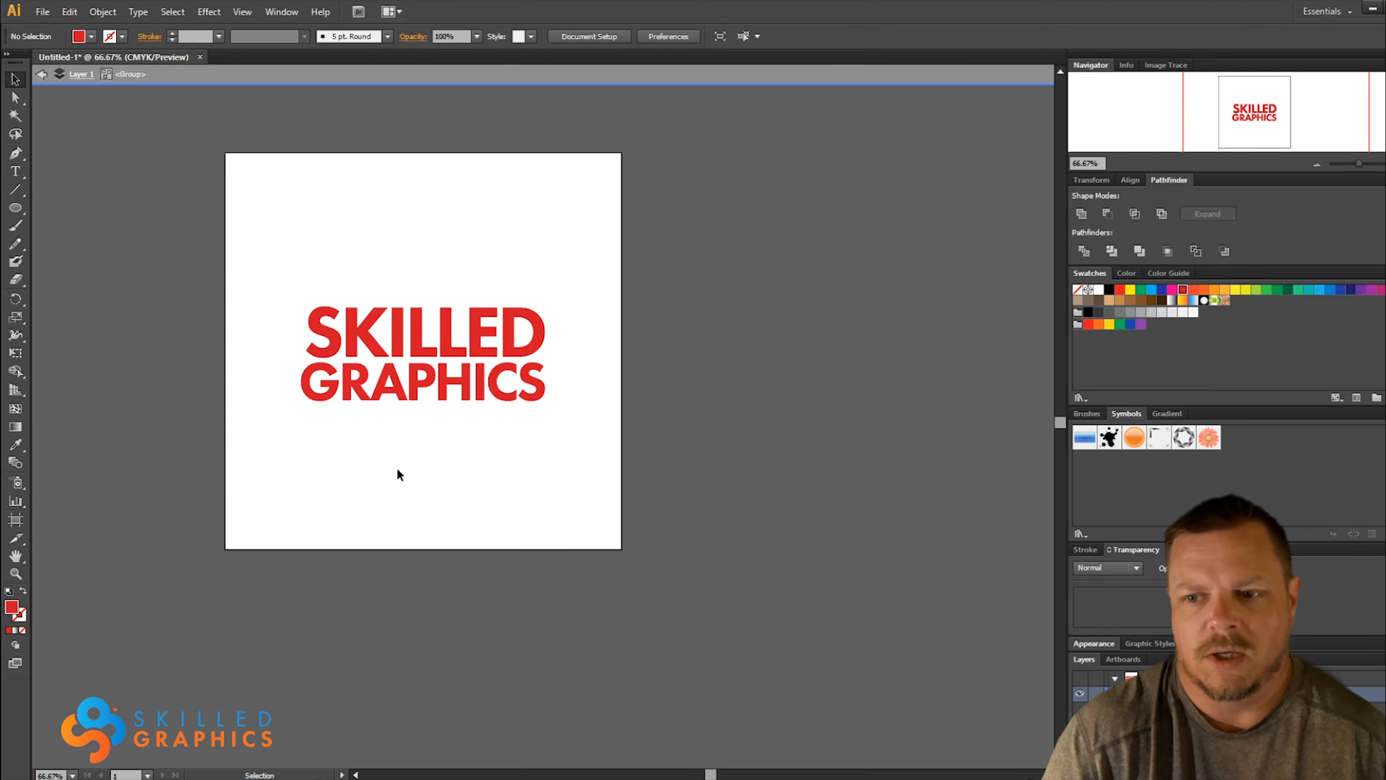
left_click_drag(398, 355, 403, 420)
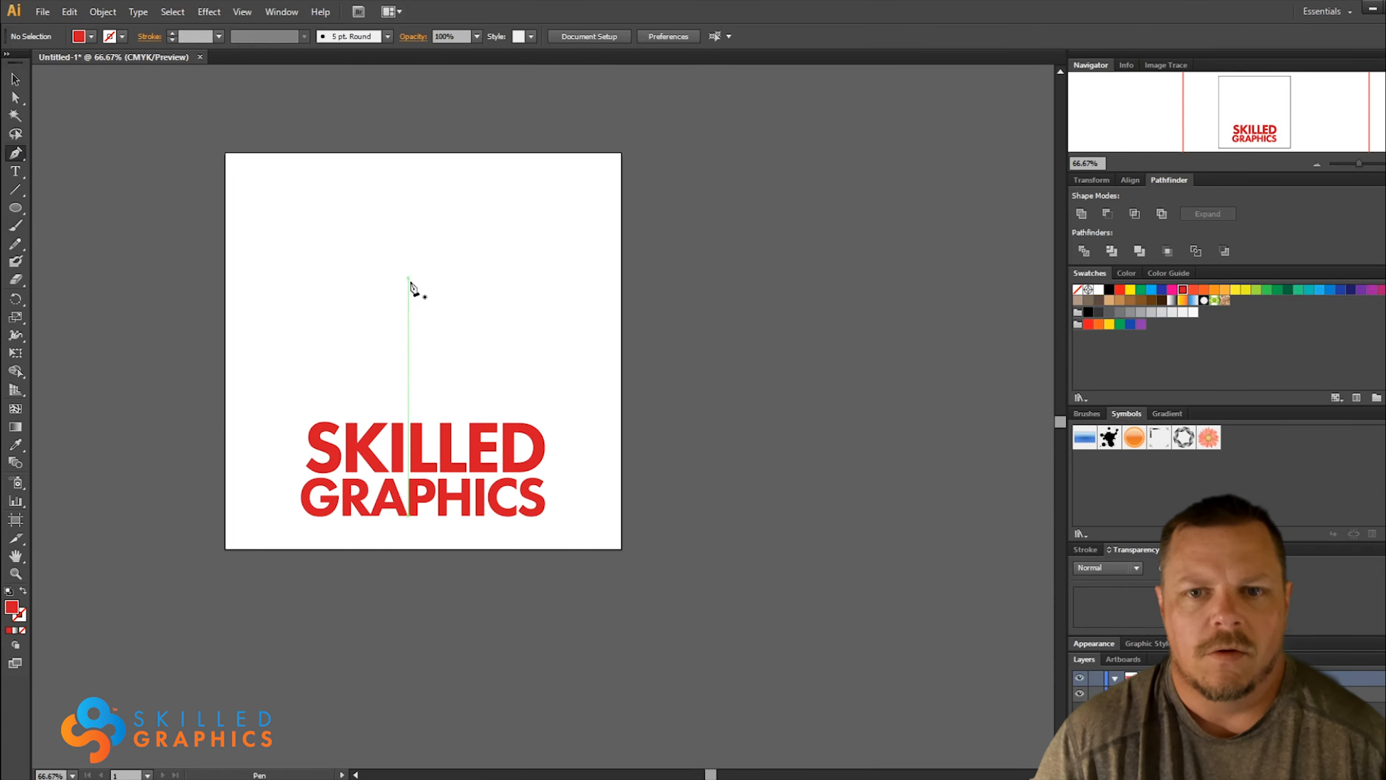
Draw a closed four-sided red panel with slanted top and bottom edges above the wordmark, about 2.94 in wide and 6.71 in high
left_click(416, 406)
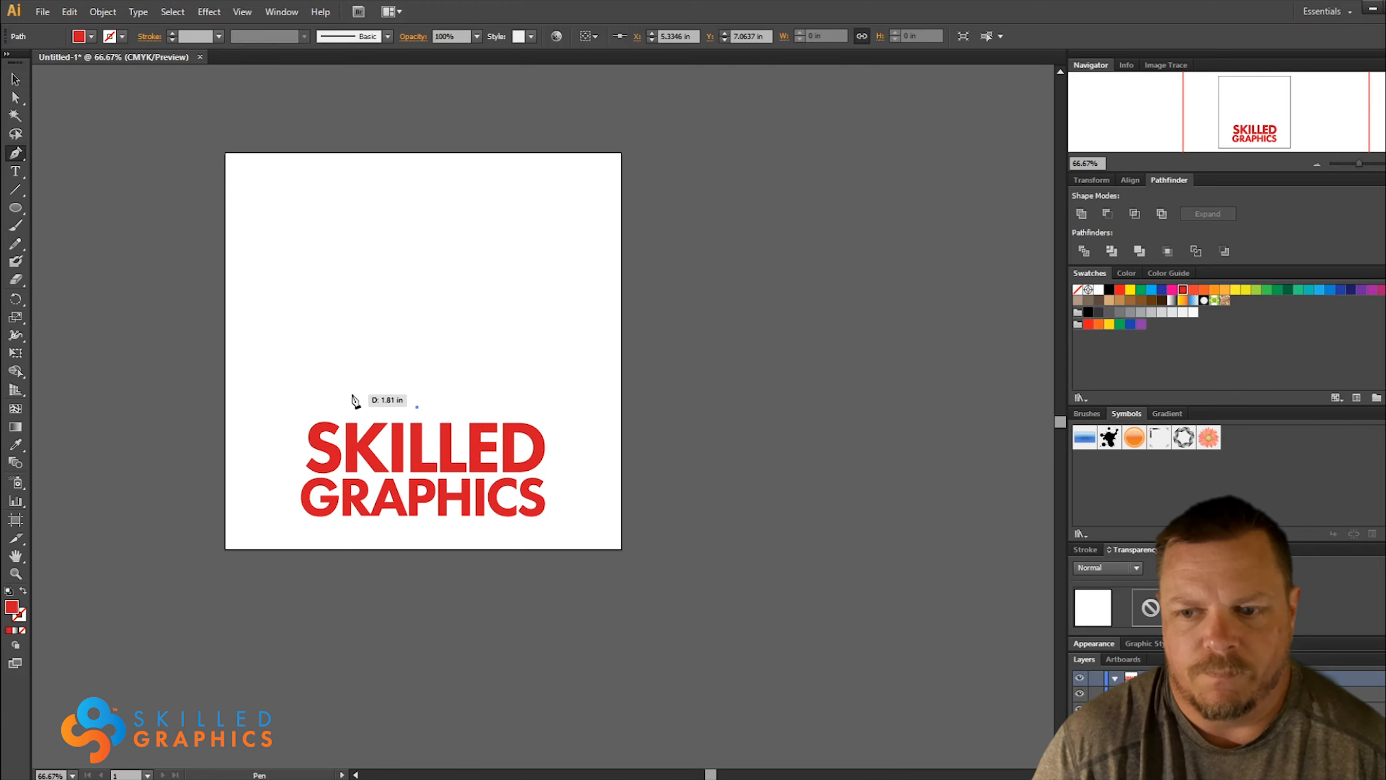
left_click(311, 373)
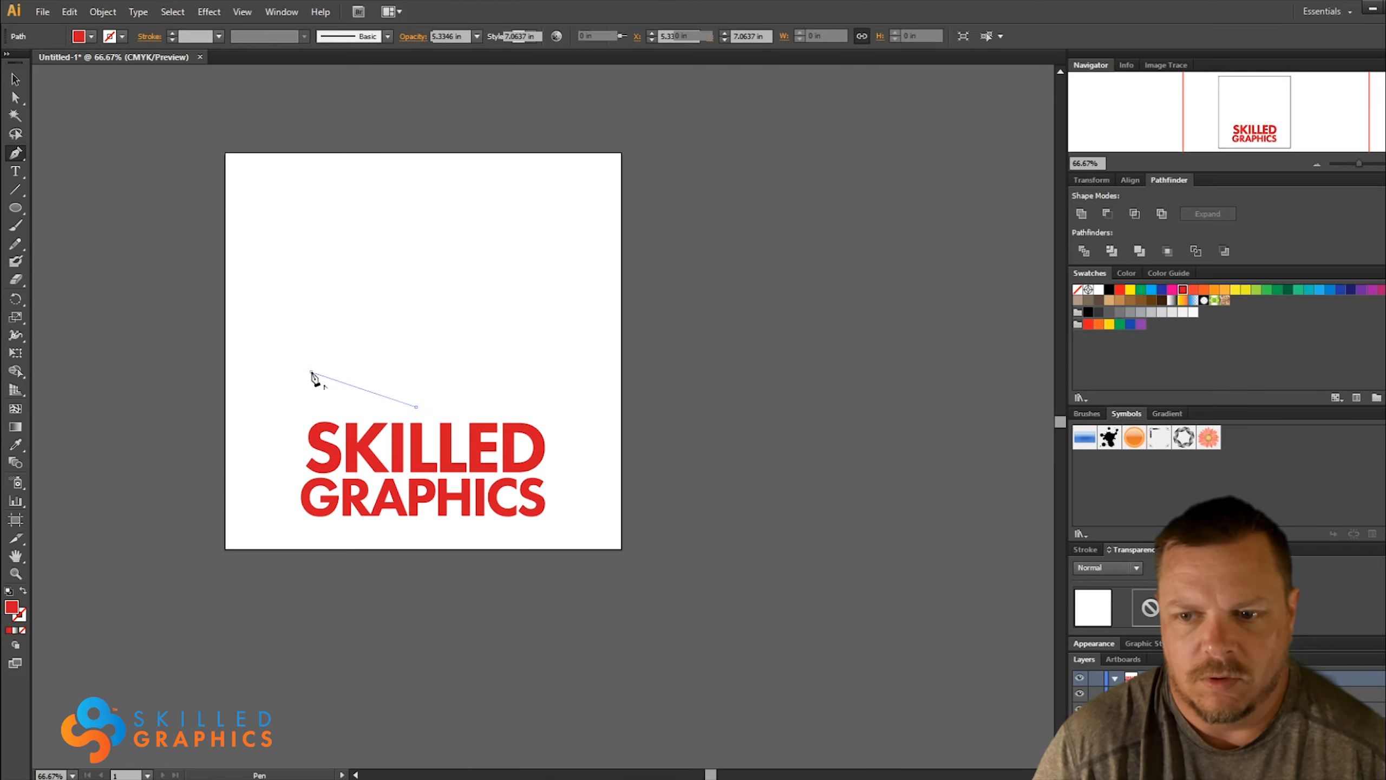
left_click(310, 165)
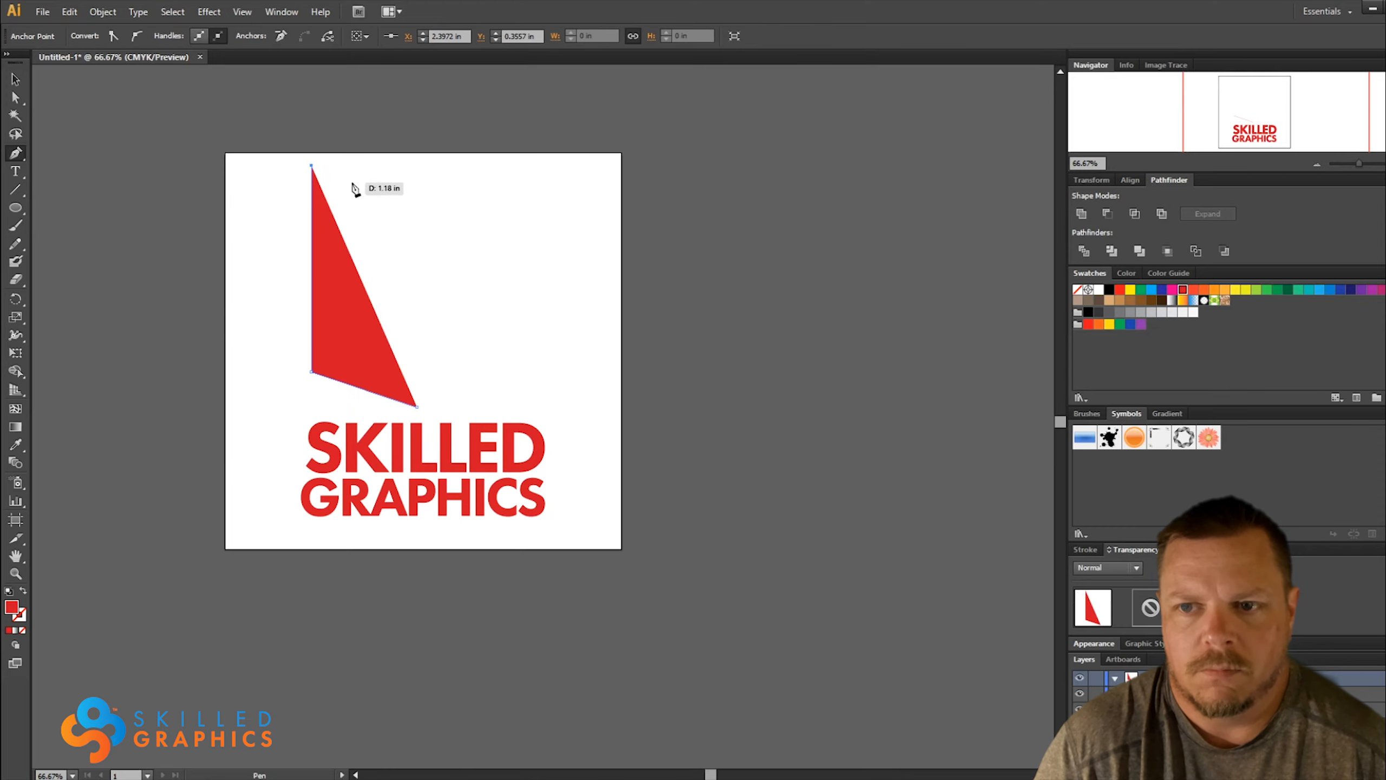
left_click(418, 217)
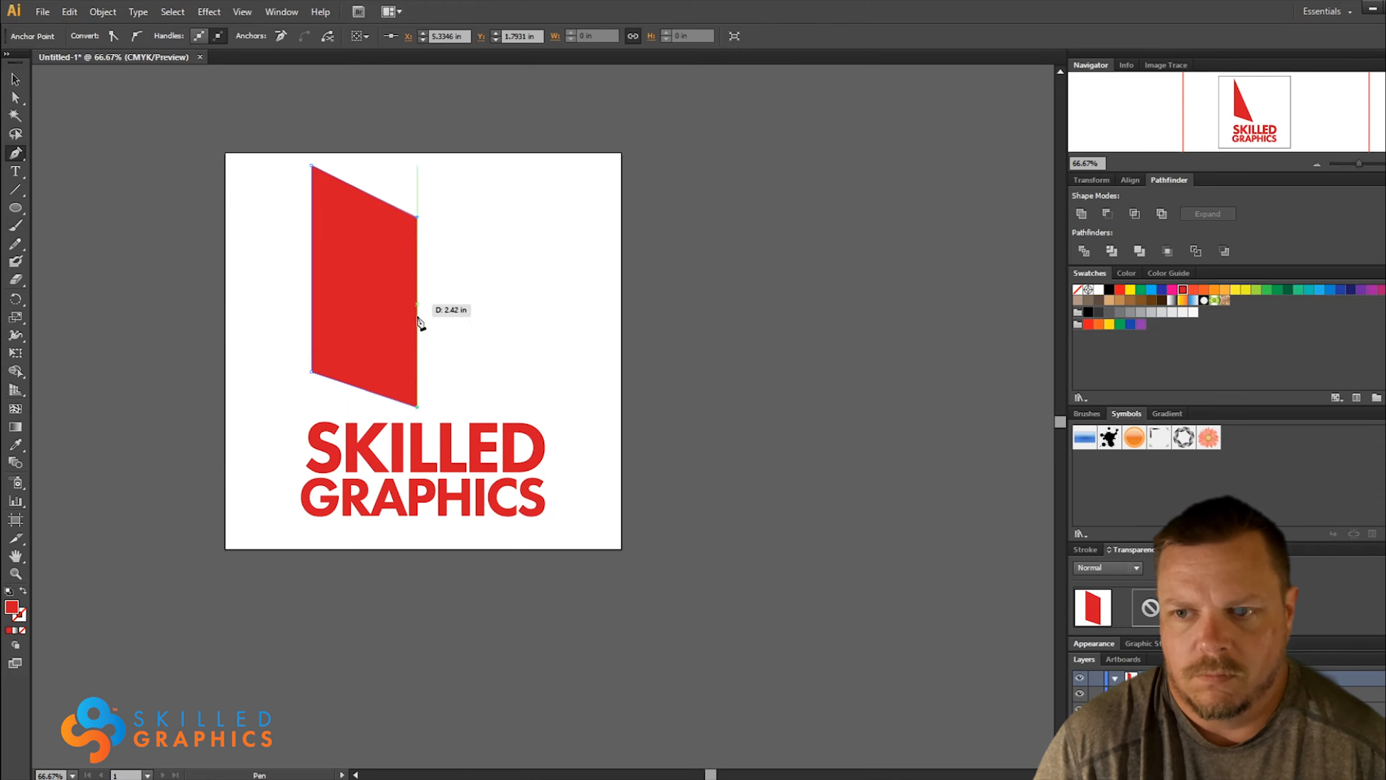
left_click(419, 409)
key("v")
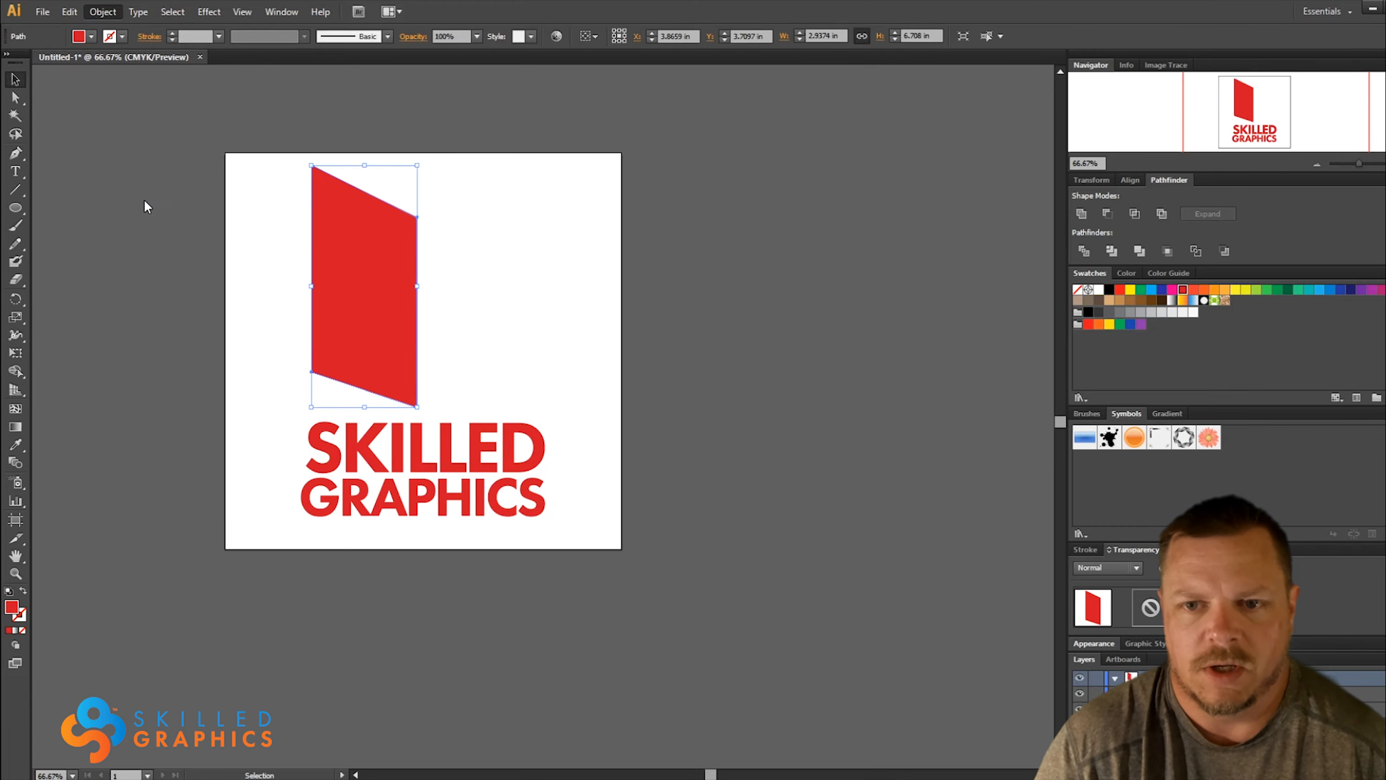
Make a horizontally mirrored copy of the red panel and place it against the original's right edge
left_click(342, 89)
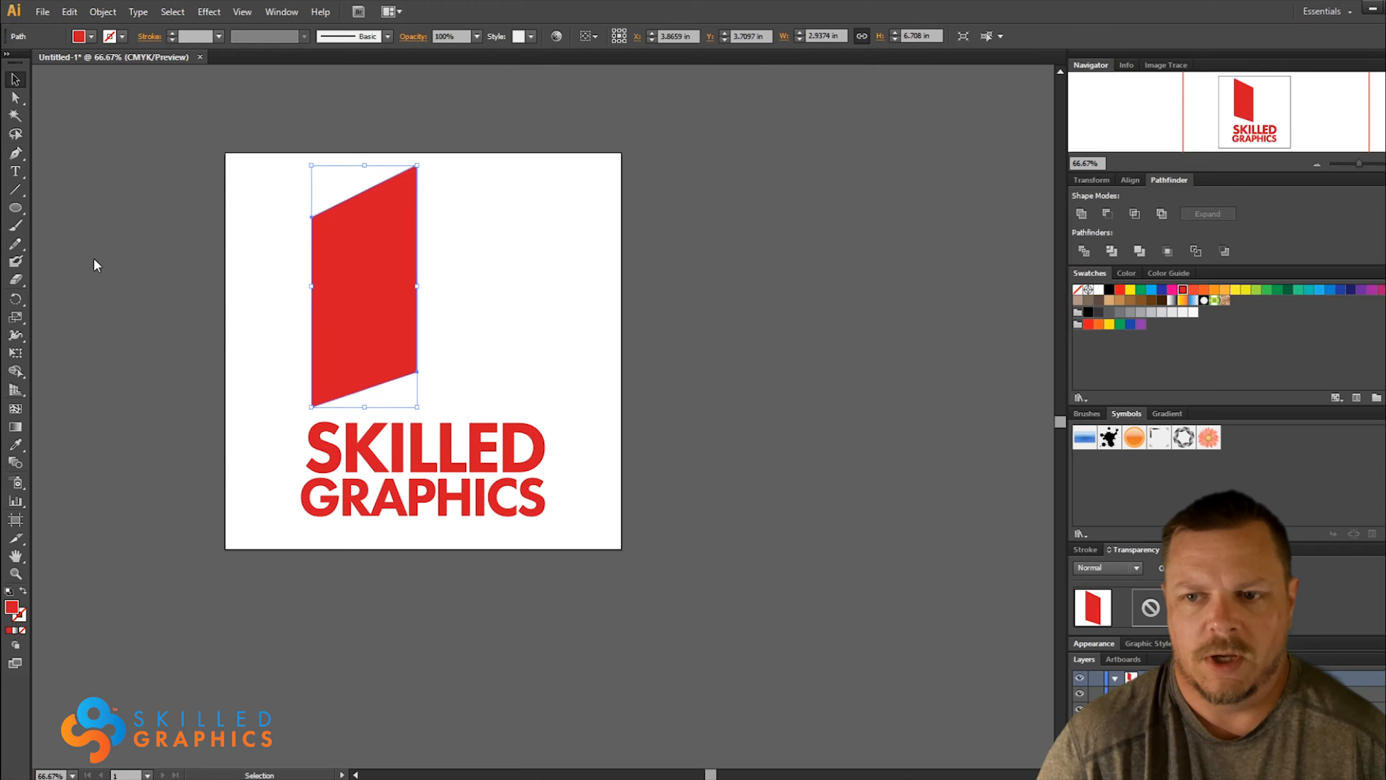
left_click(54, 241)
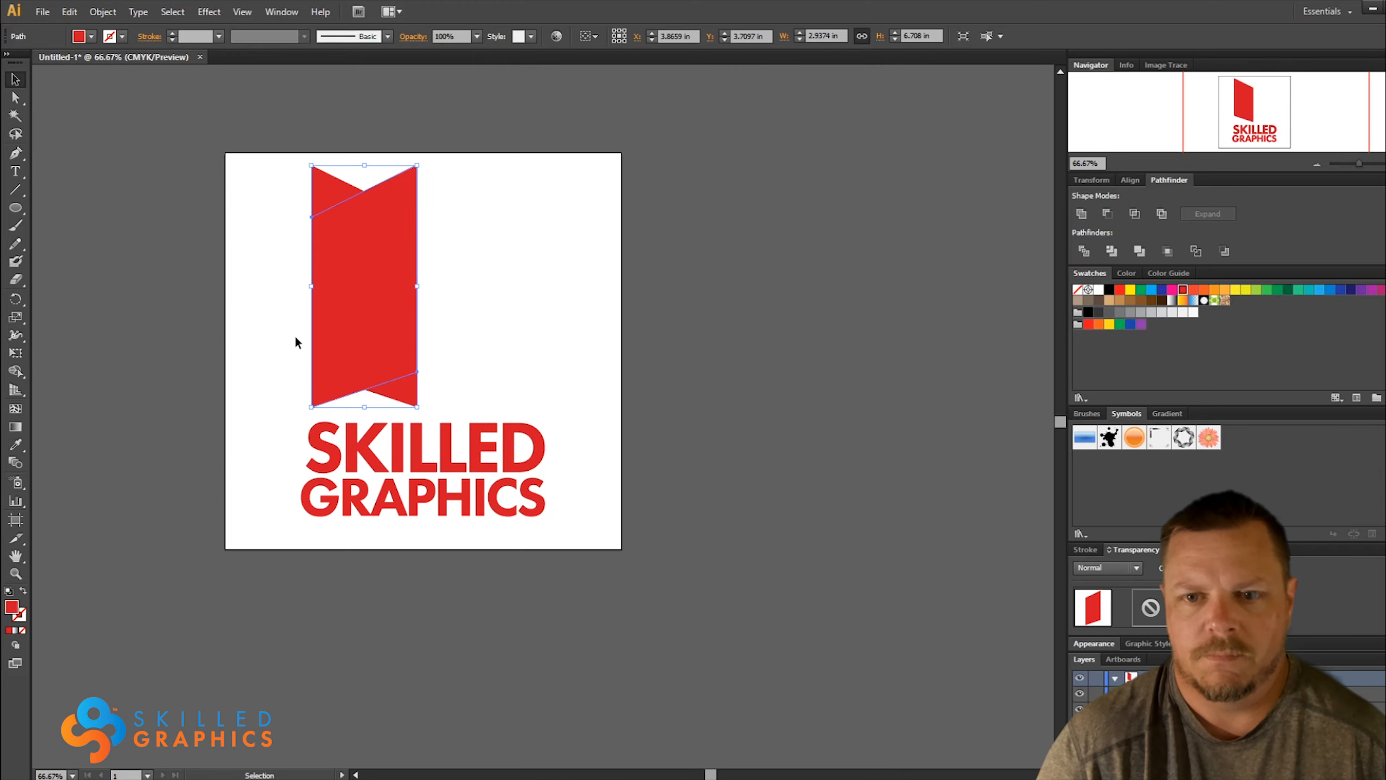
left_click(541, 345)
left_click_drag(359, 317, 458, 314)
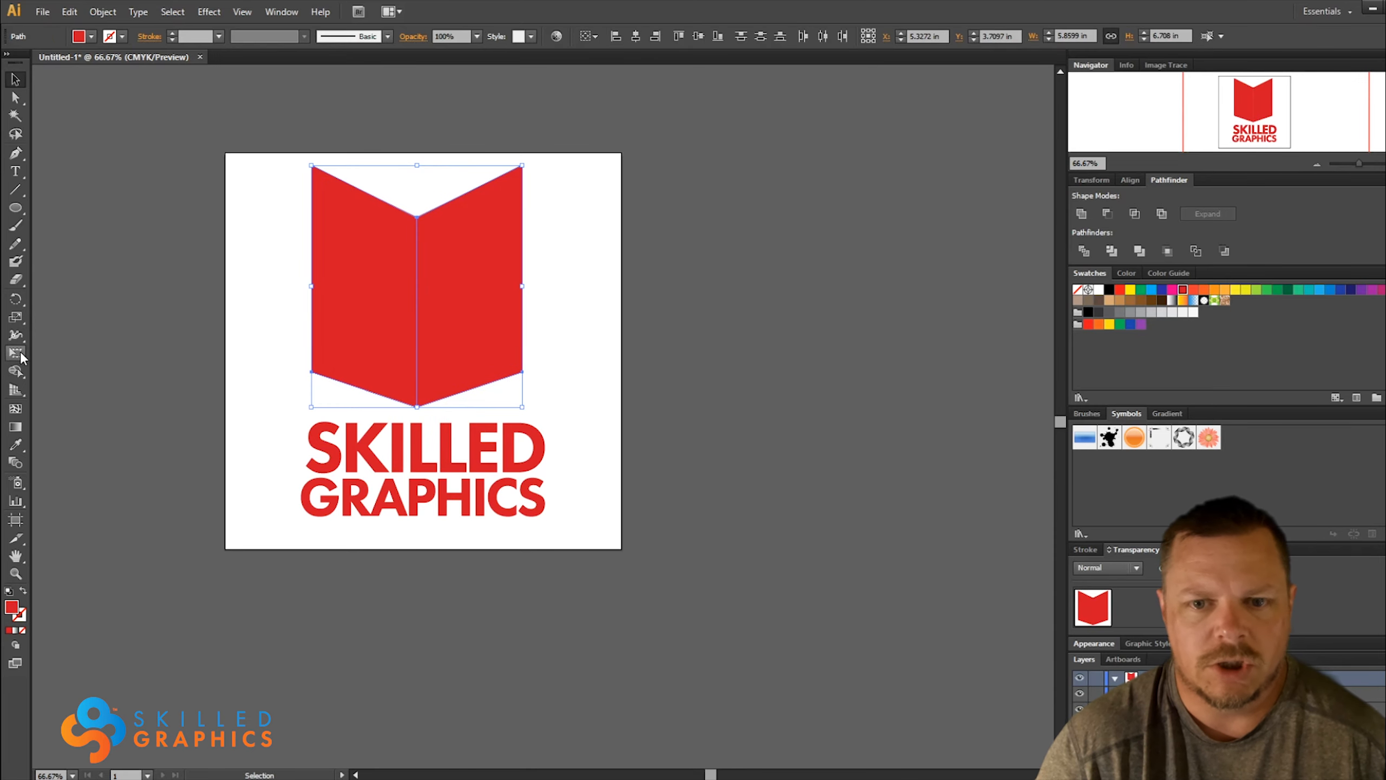
Merge the two red panels with the Shape Builder and remove the tiny stray corners at the shape's bottom point
left_click(16, 373)
left_click_drag(365, 325, 483, 325)
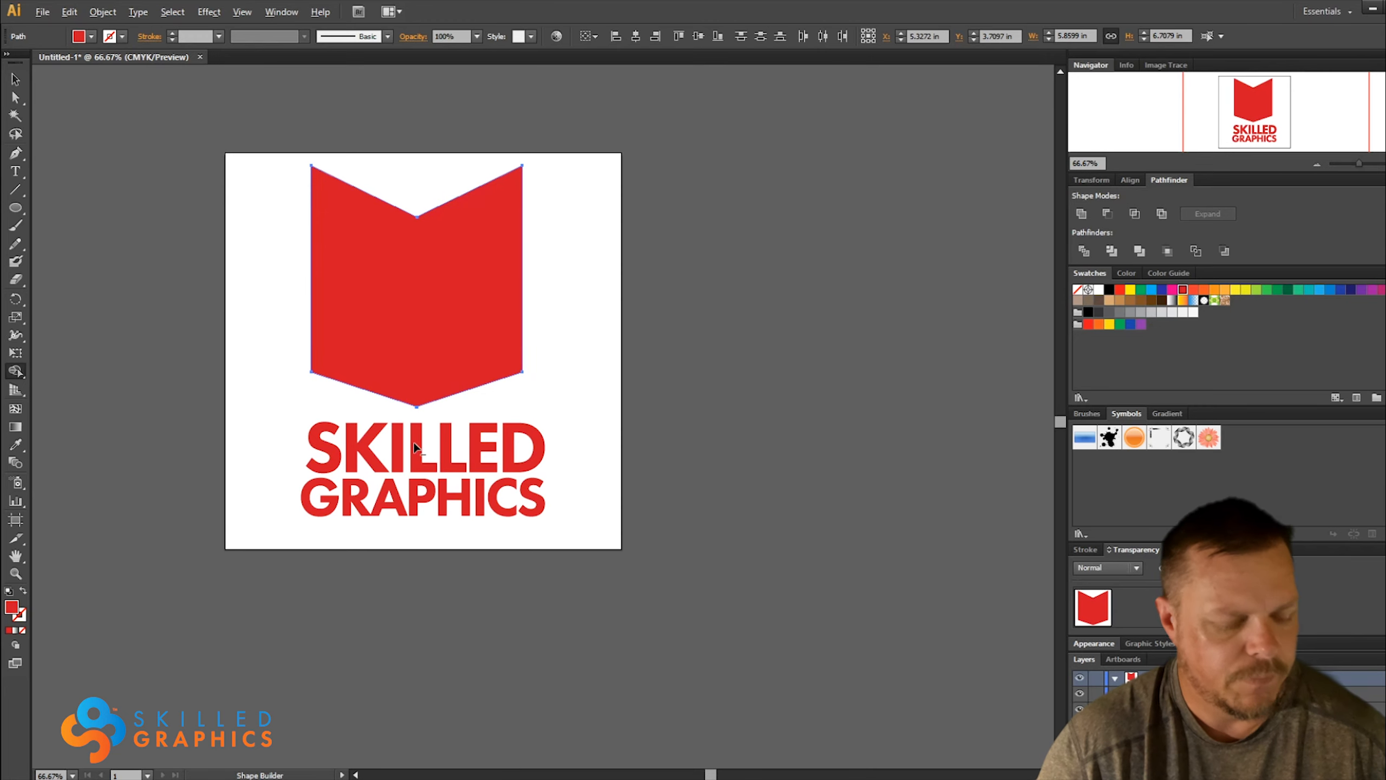
scroll(412, 437, "up", 3)
scroll(411, 418, "up", 8)
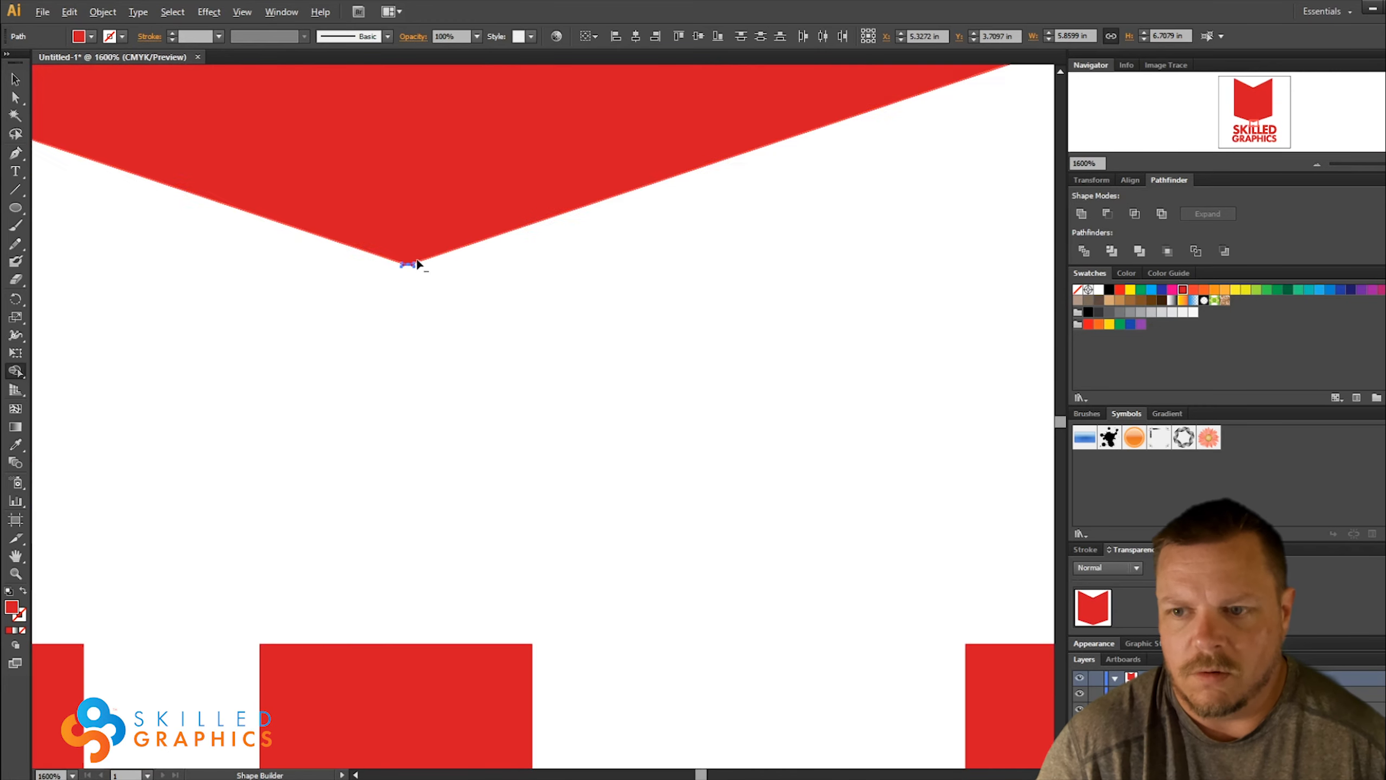
scroll(392, 281, "up", 1)
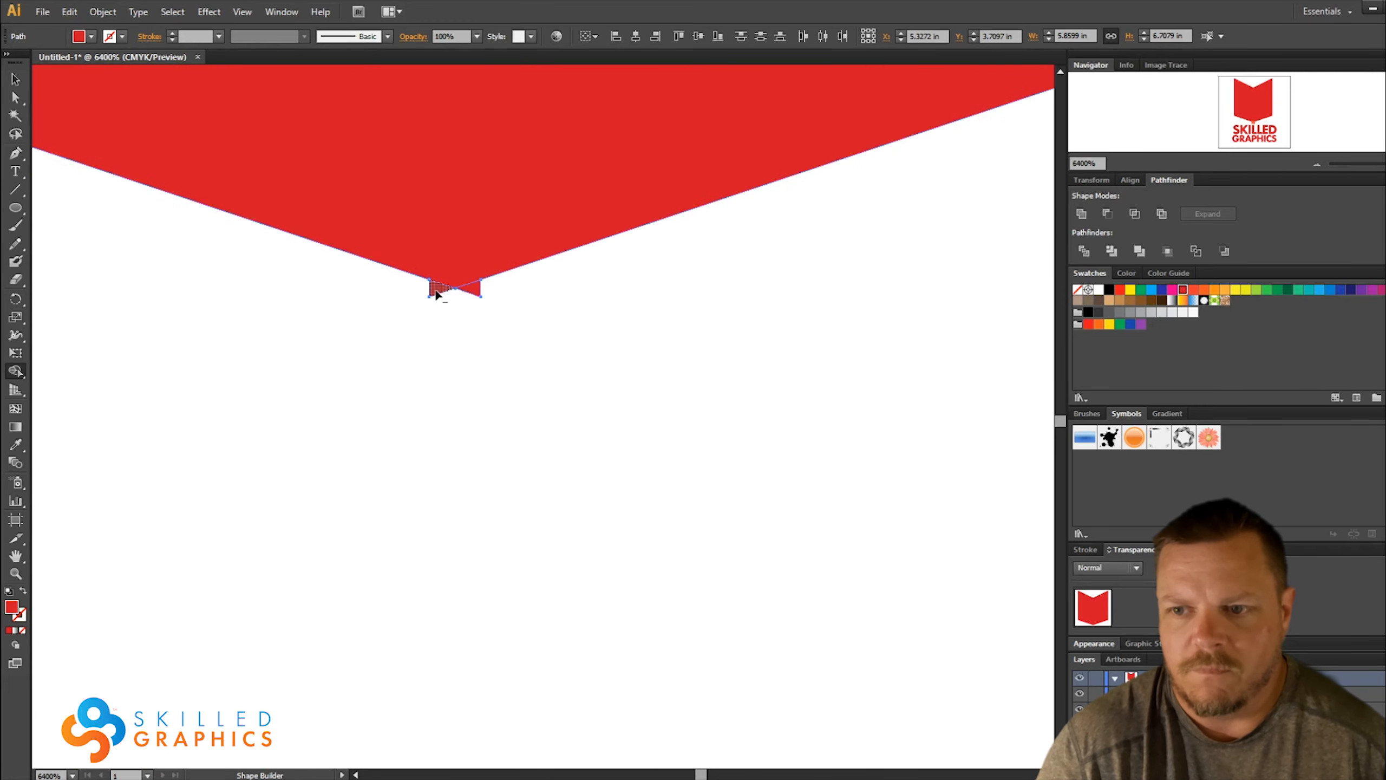
left_click(475, 294)
scroll(447, 348, "down", 12)
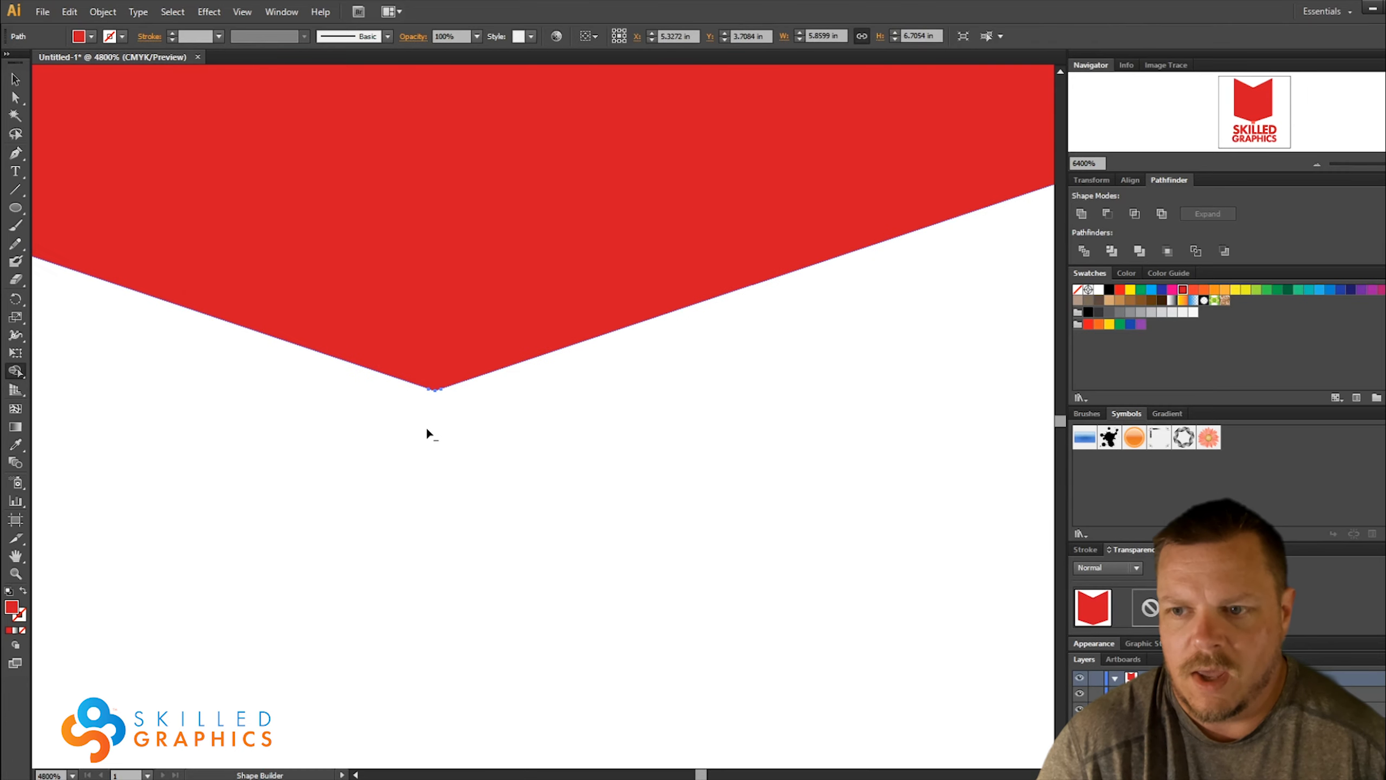
scroll(421, 444, "up", 10)
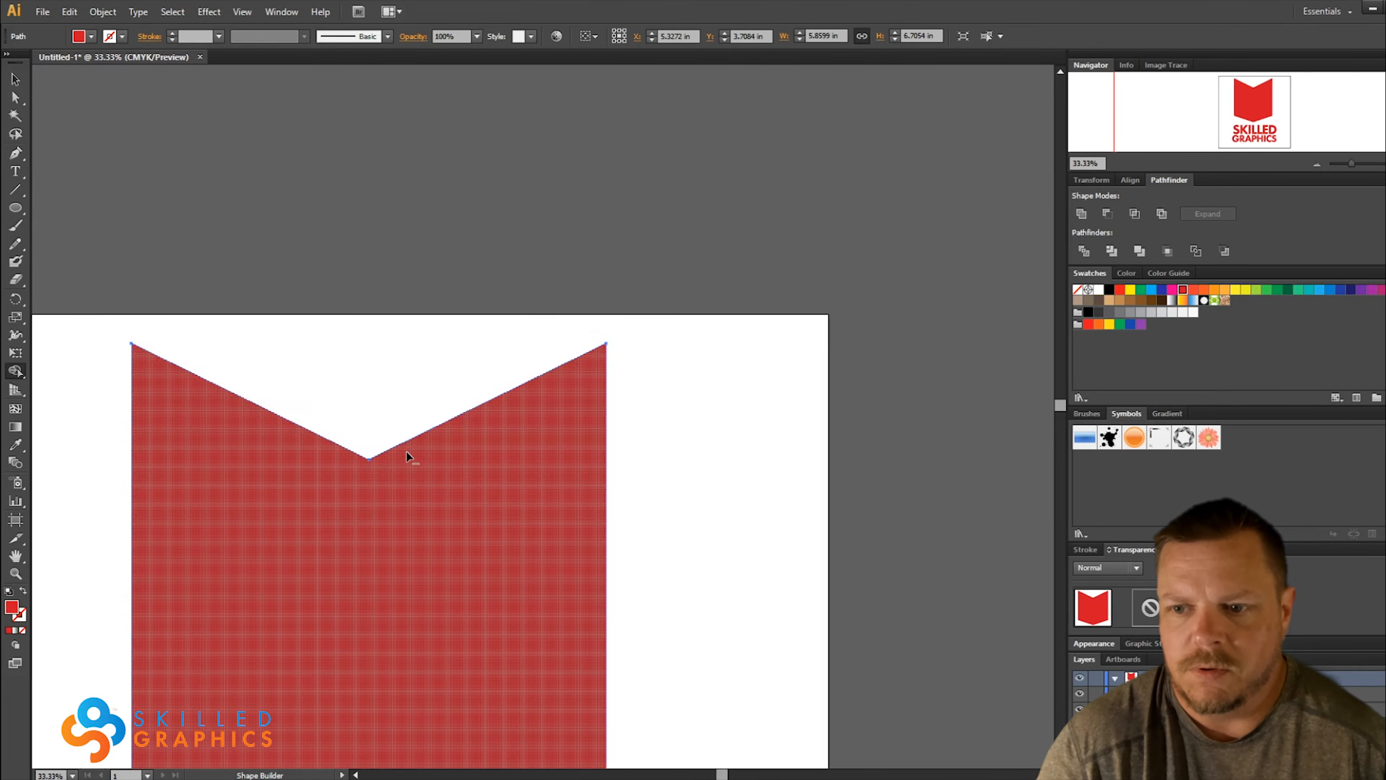
scroll(195, 476, "up", 5)
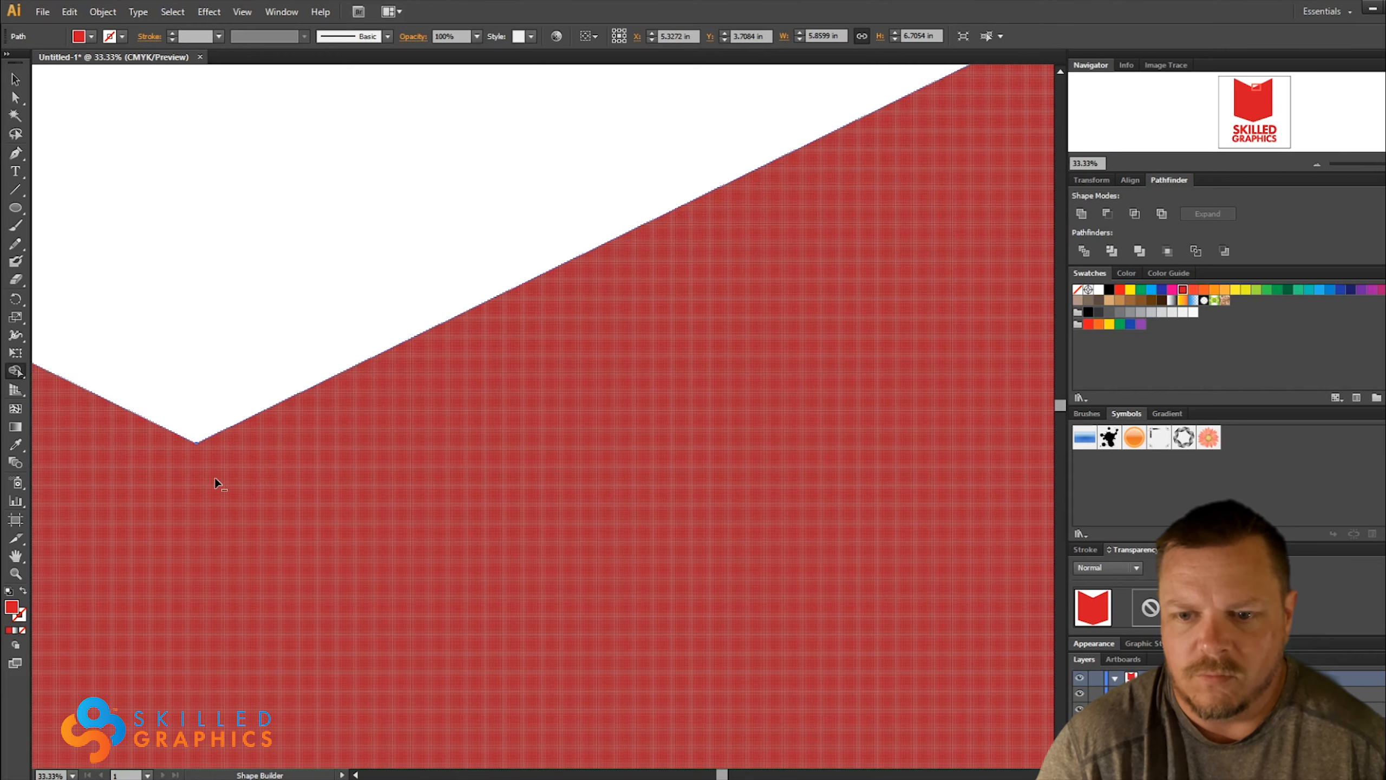
scroll(328, 358, "down", 7)
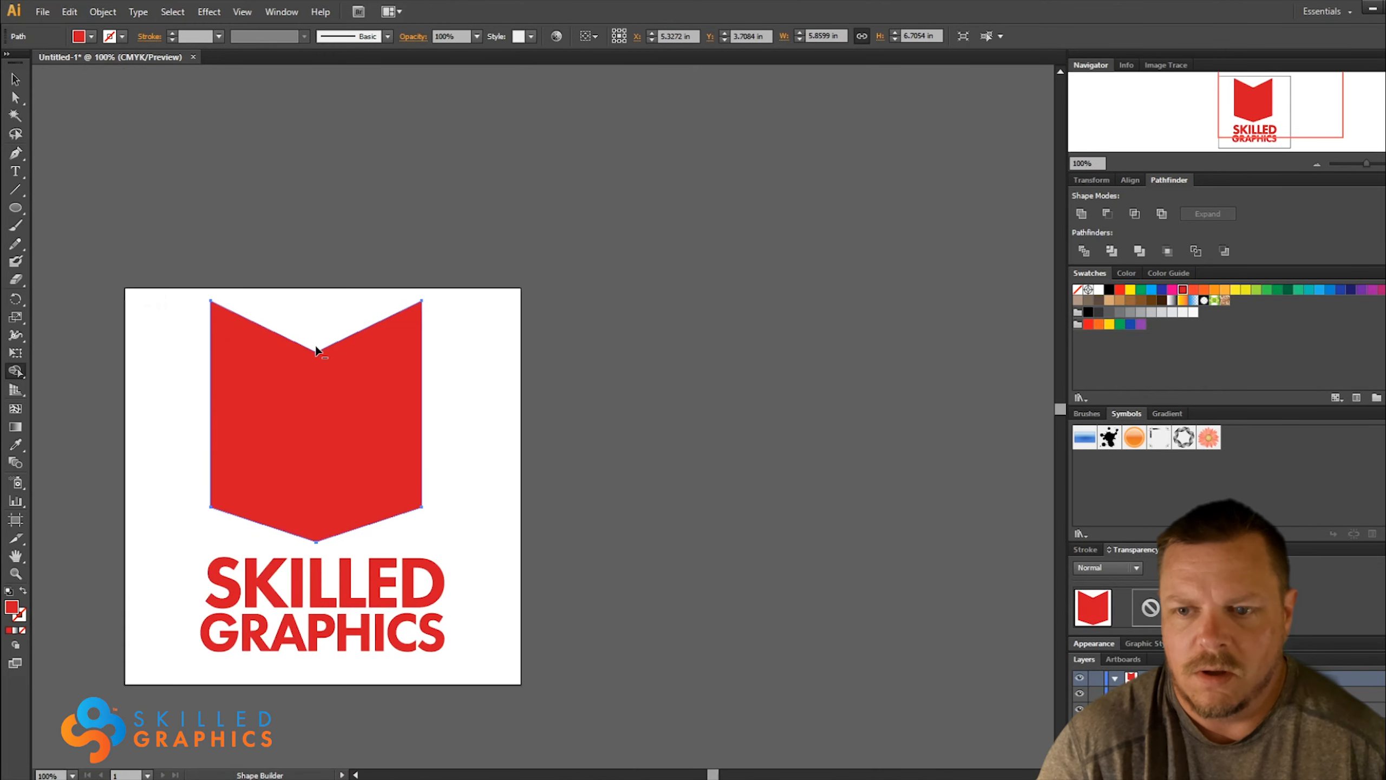
Centre the red shape near the top of the artboard and move the SKILLED GRAPHICS wordmark slightly down
left_click_drag(514, 394, 303, 418)
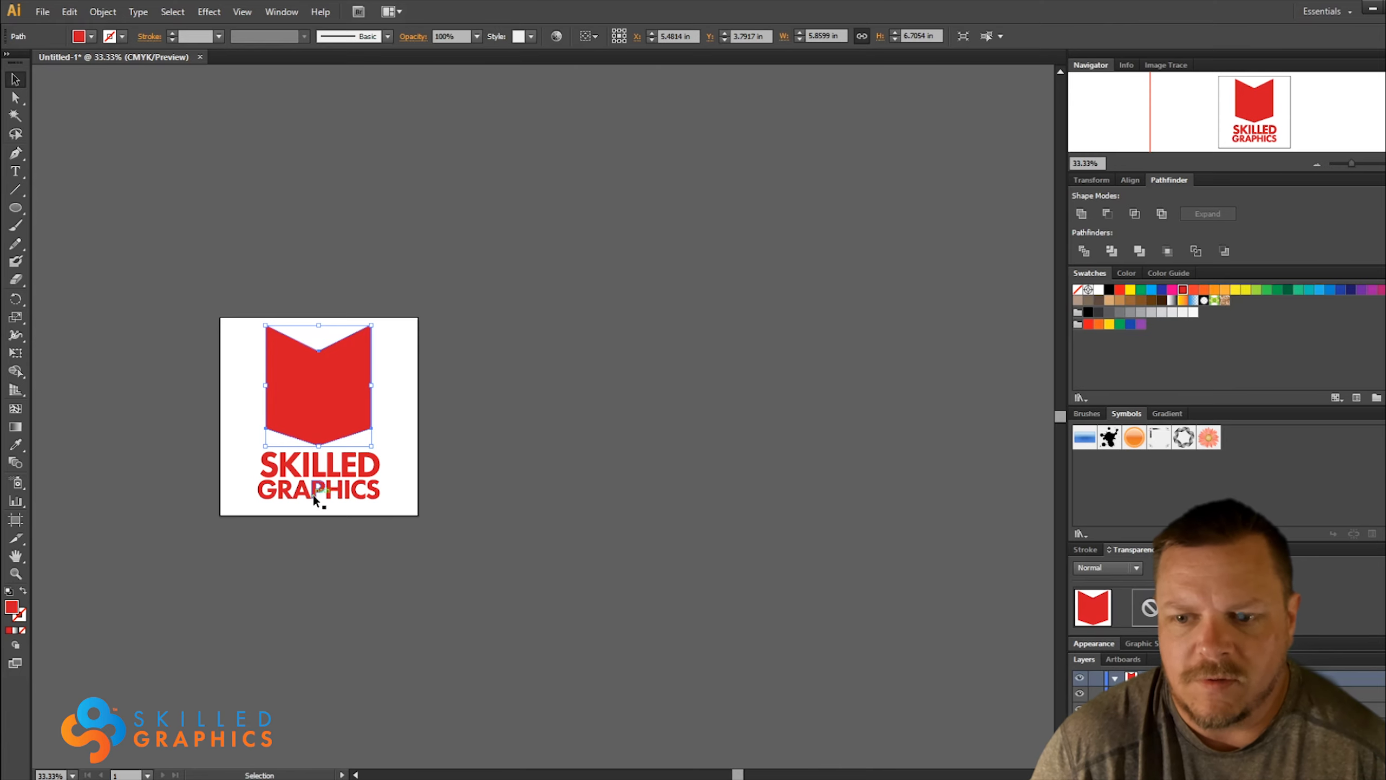
left_click_drag(313, 495, 342, 490)
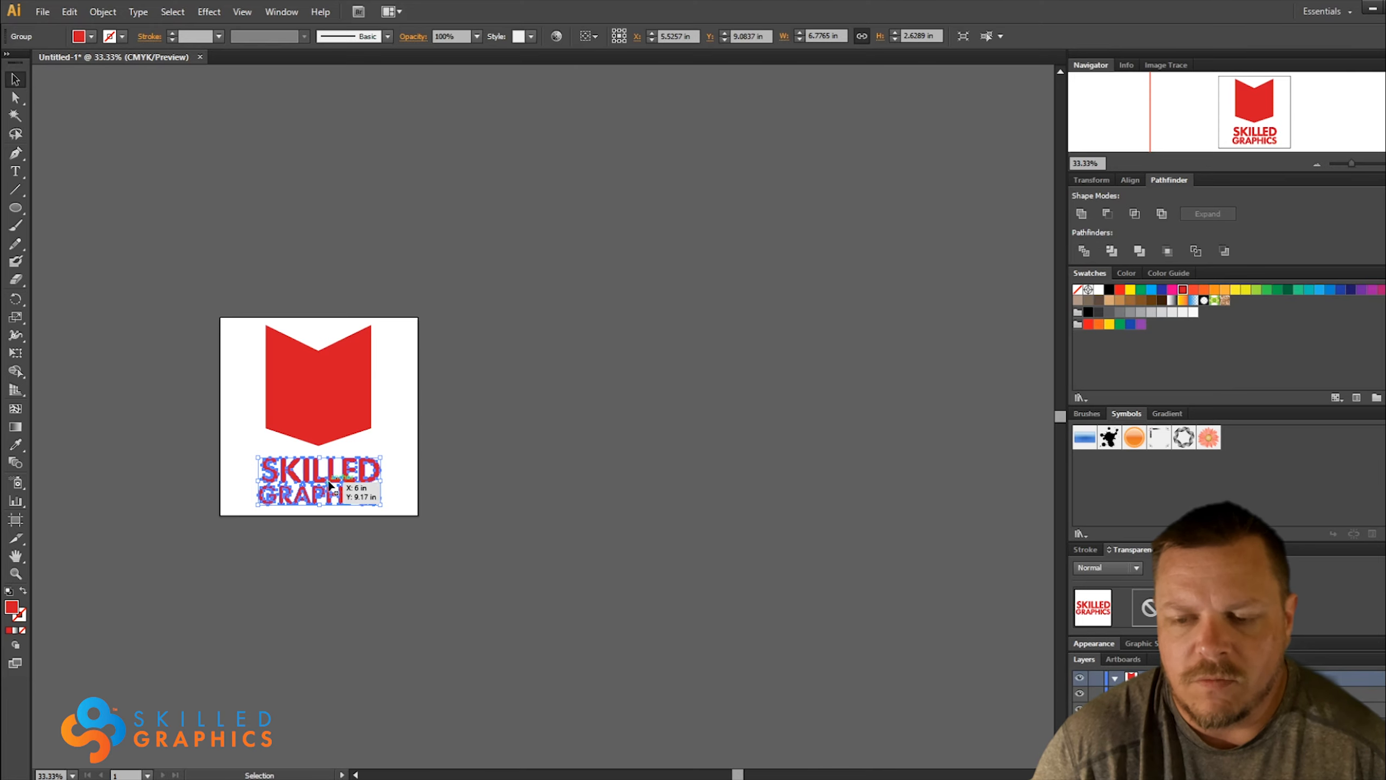
left_click(345, 426)
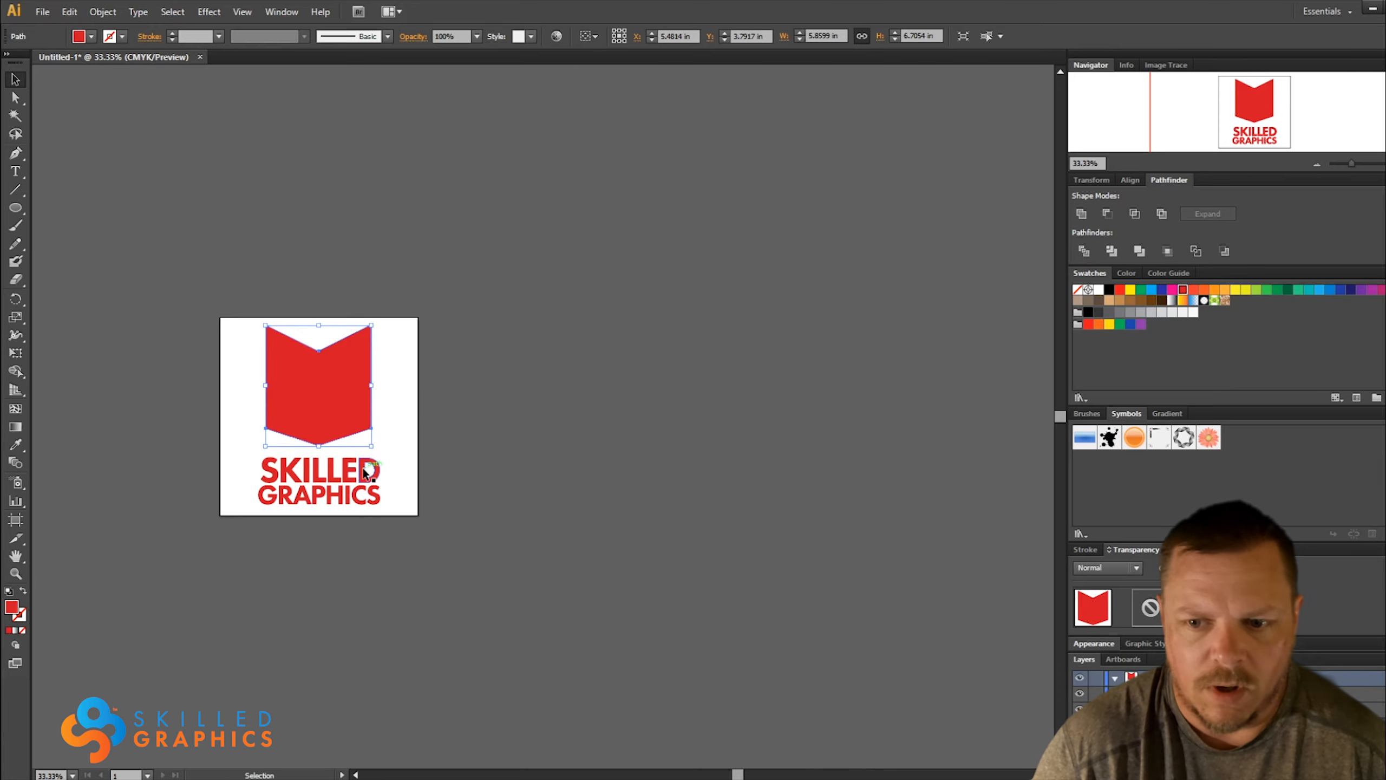
left_click(322, 452)
Place a copy of the red shape about 2.3 in straight above it and fill the copy white
left_click(314, 419)
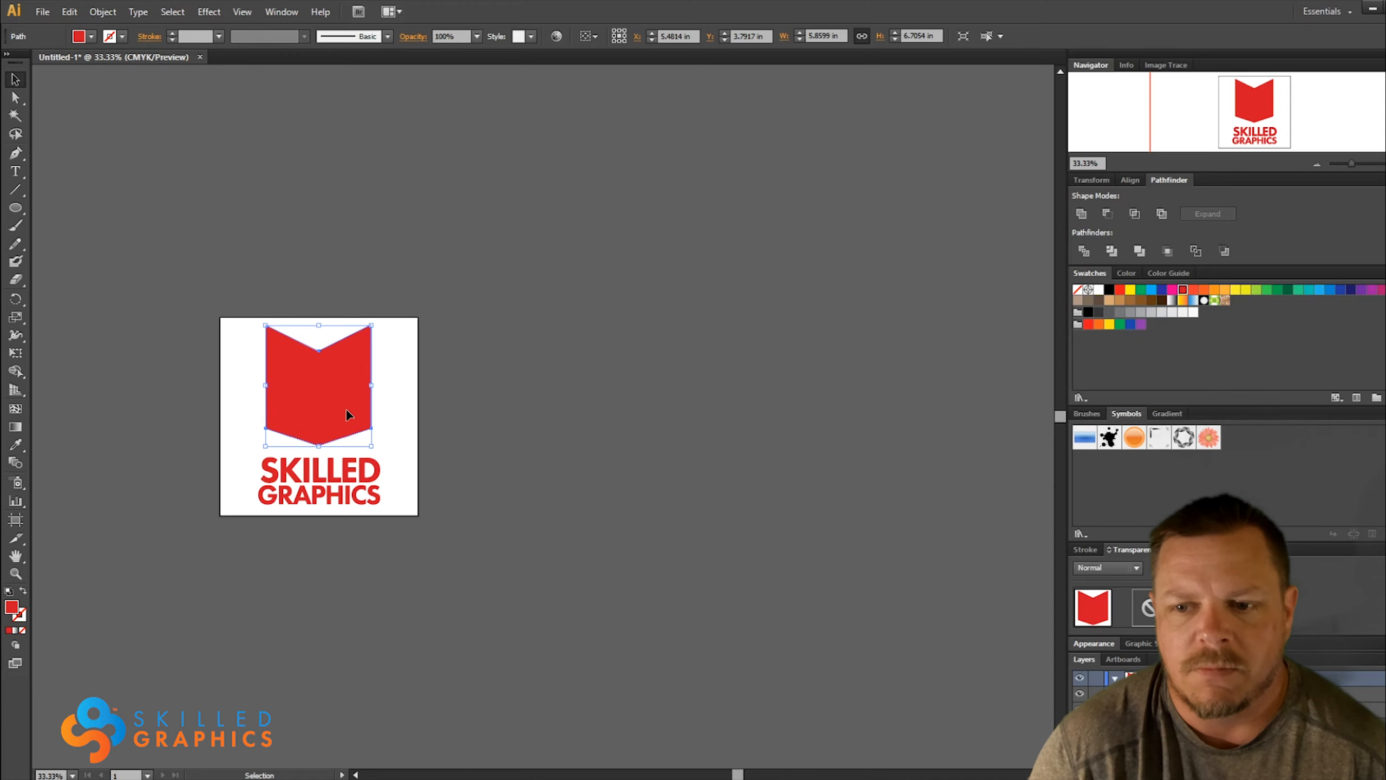
left_click_drag(318, 418, 319, 377)
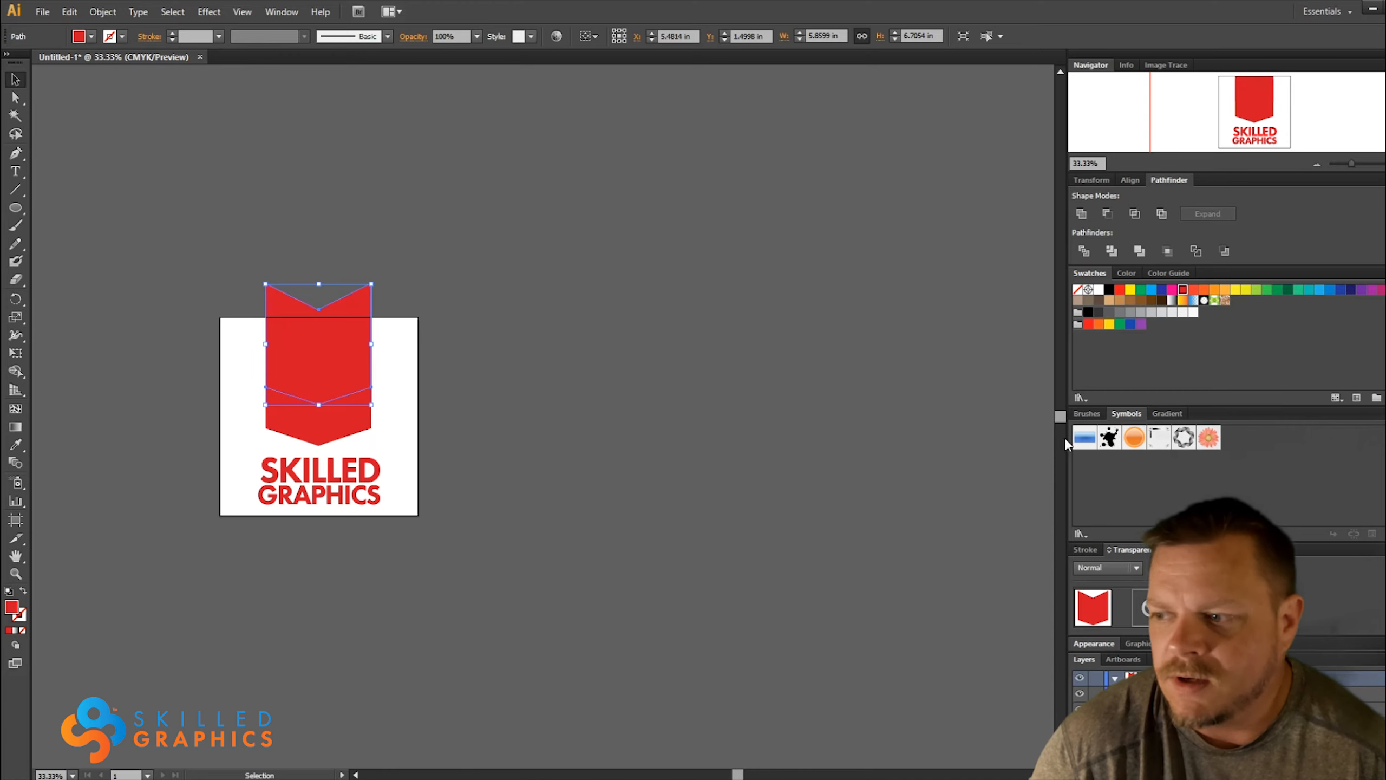
left_click(1099, 290)
left_click(591, 391)
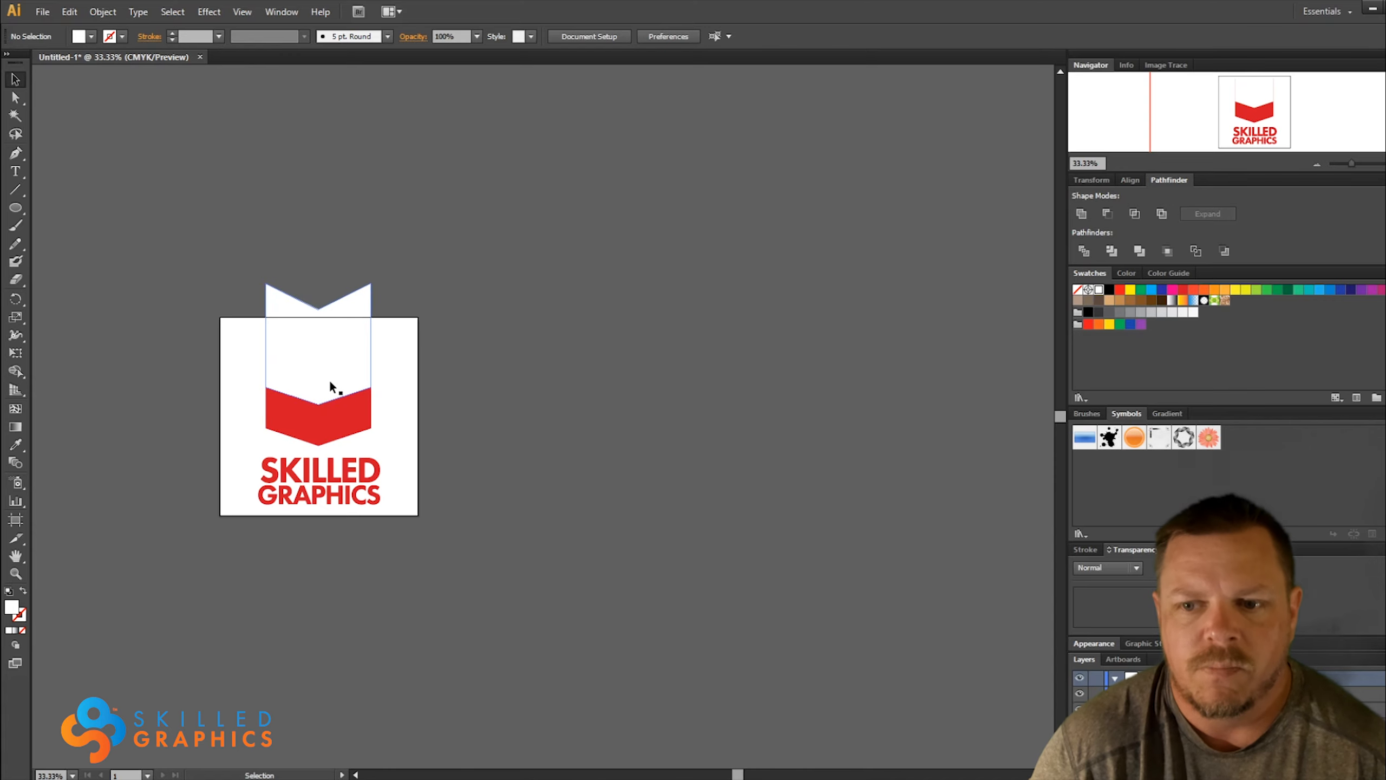
Duplicate the red shape in place and cut the white copy out of it with Minus Front, forming a lower chevron about 3.27 in high
key("a")
left_click(323, 431)
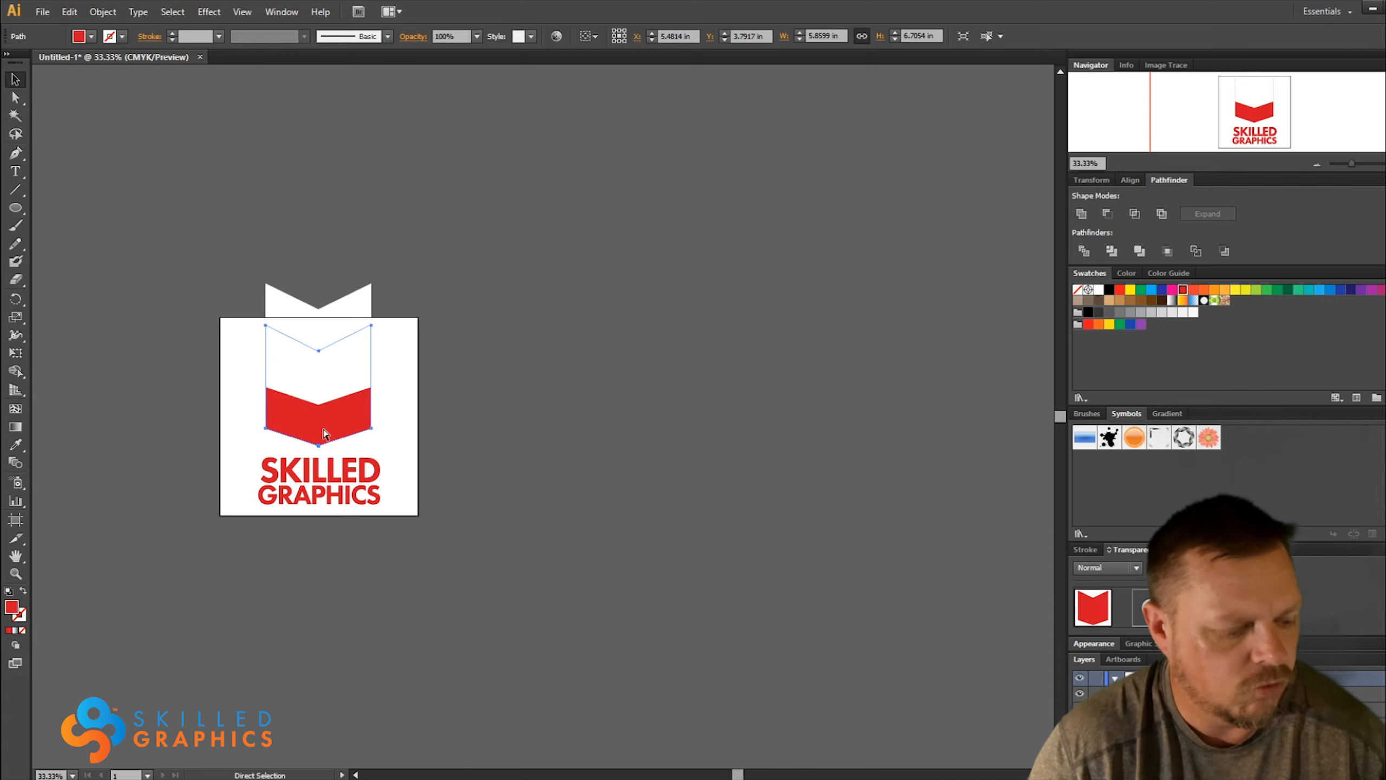
key("v")
left_click(349, 307)
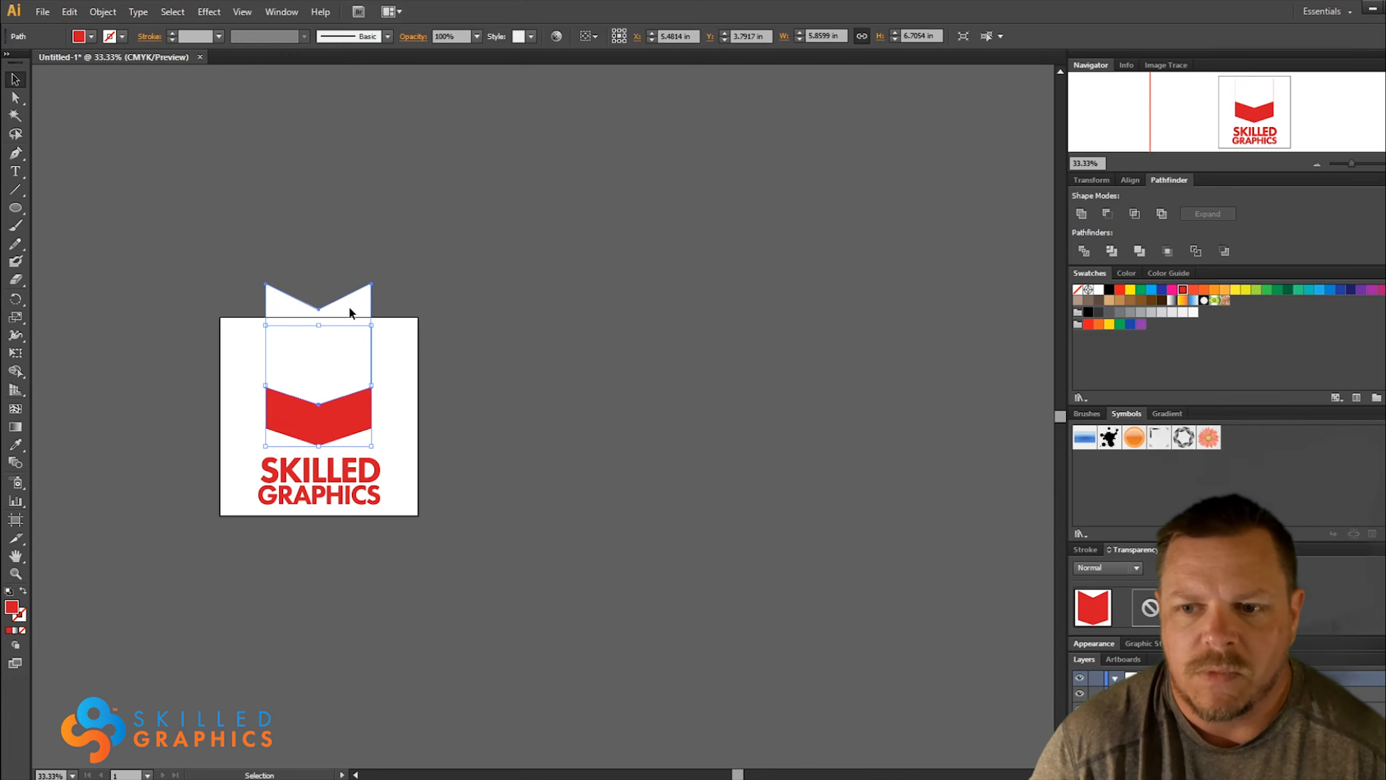
left_click(338, 423, "shift")
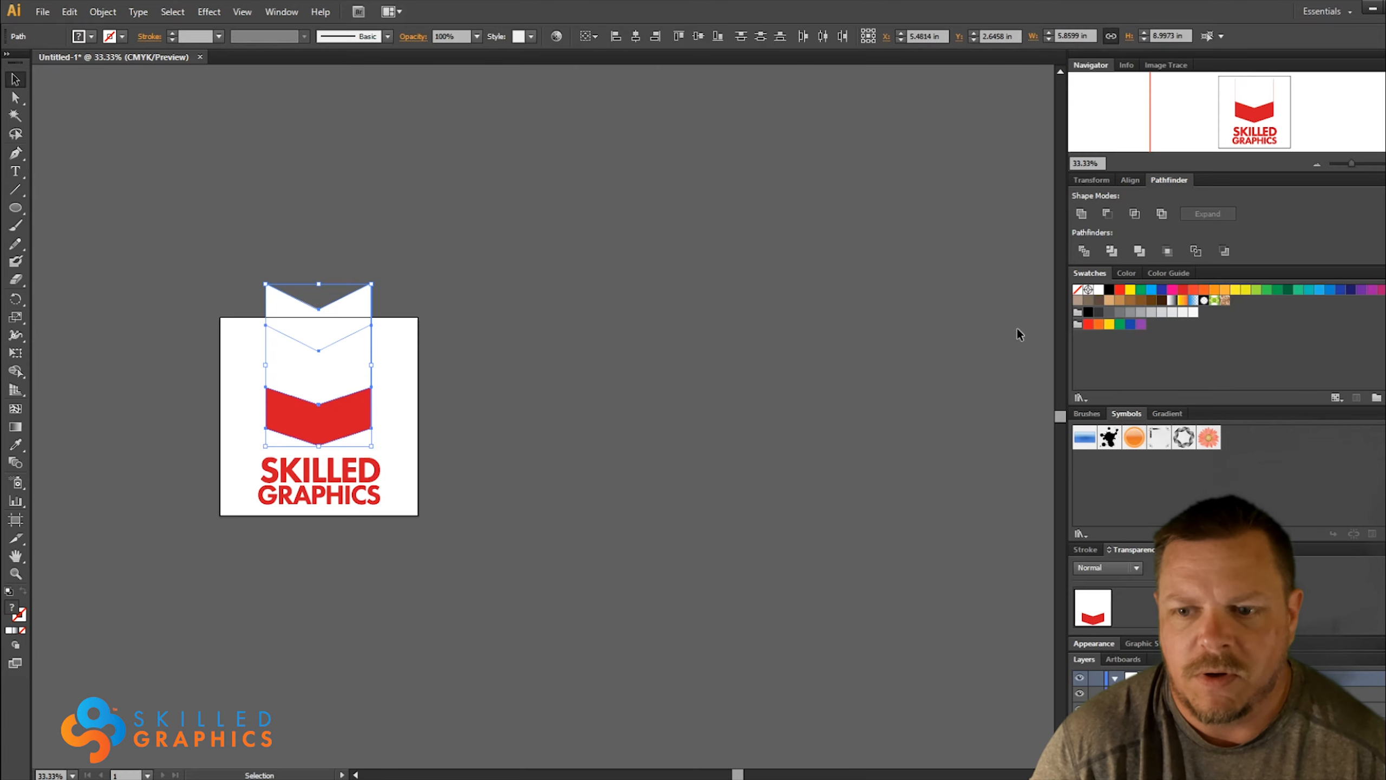
left_click(1107, 214)
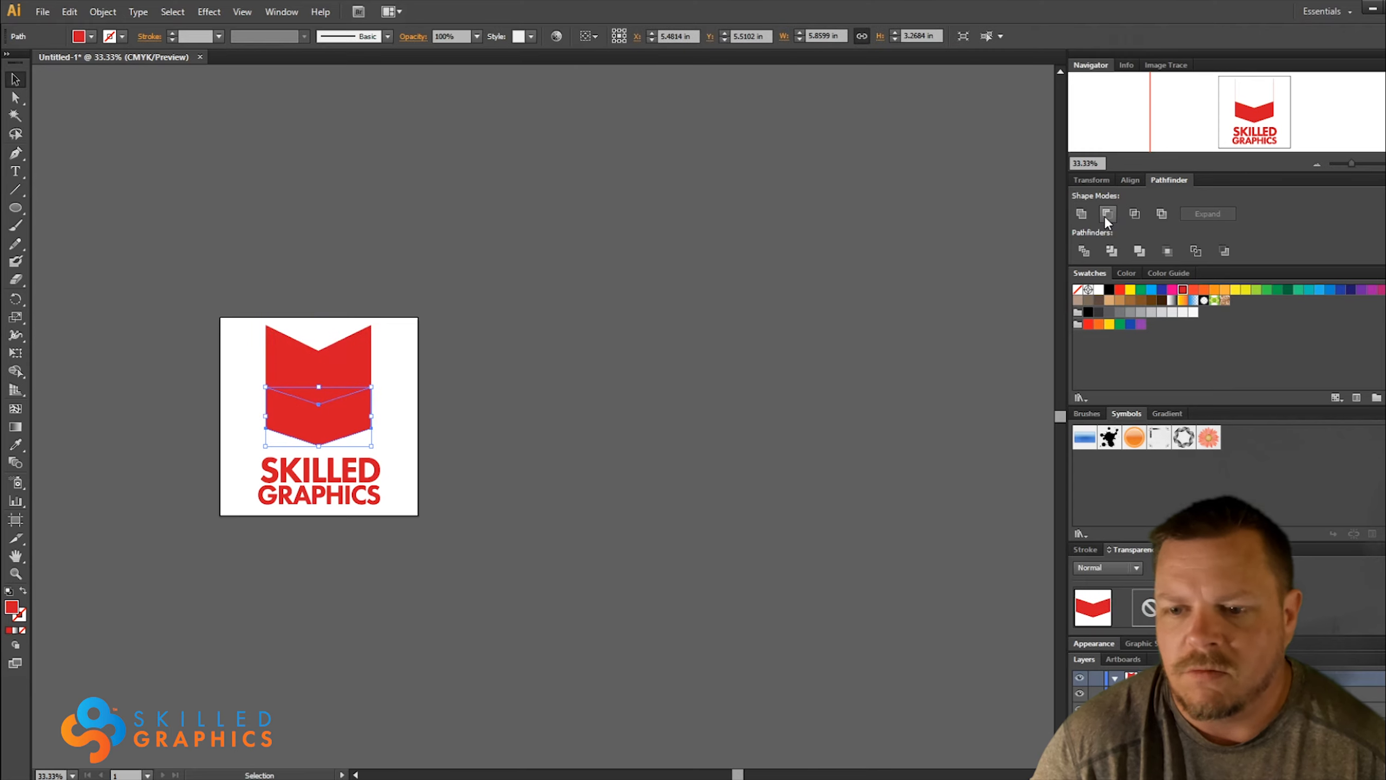
Copy the lower chevron, subtract it from the full red shape with Minus Front, and paste it back in its original place
left_click(327, 381)
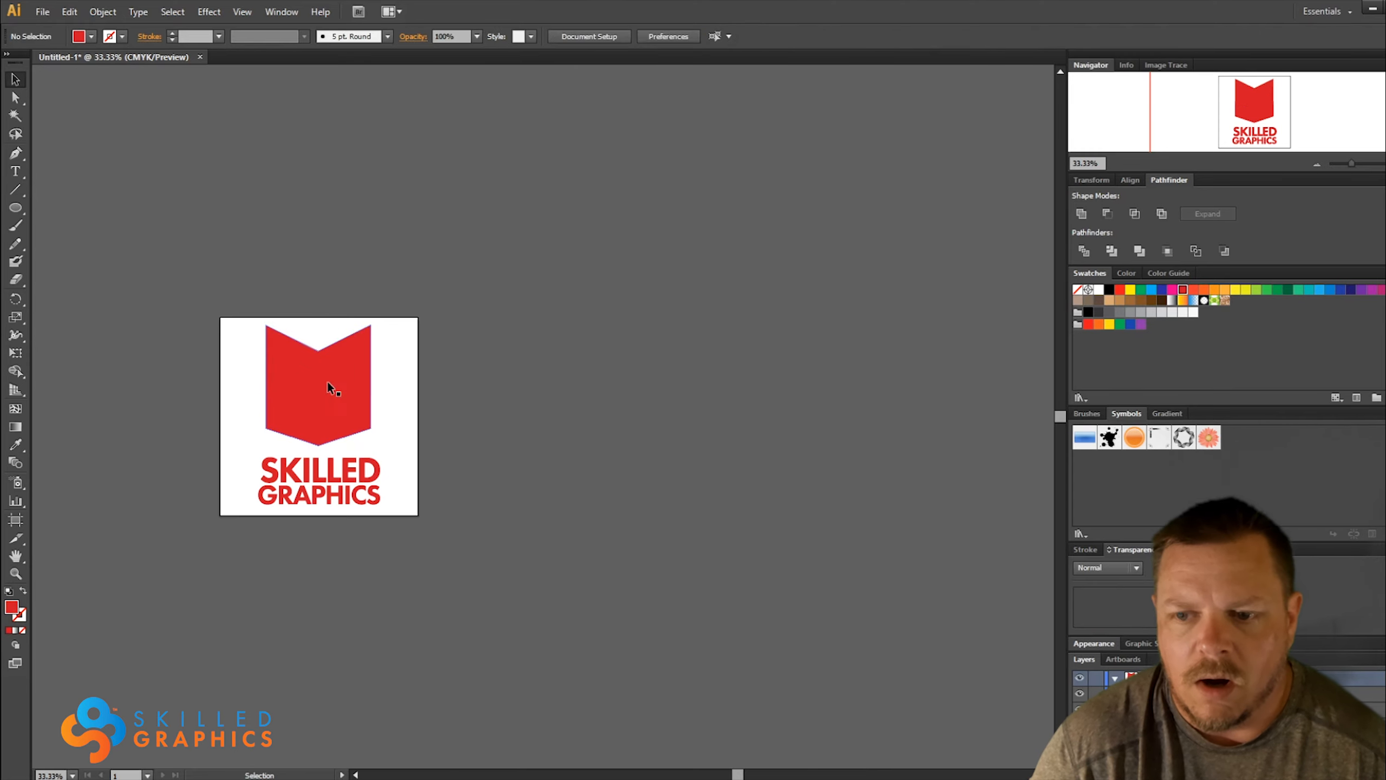
left_click(314, 416)
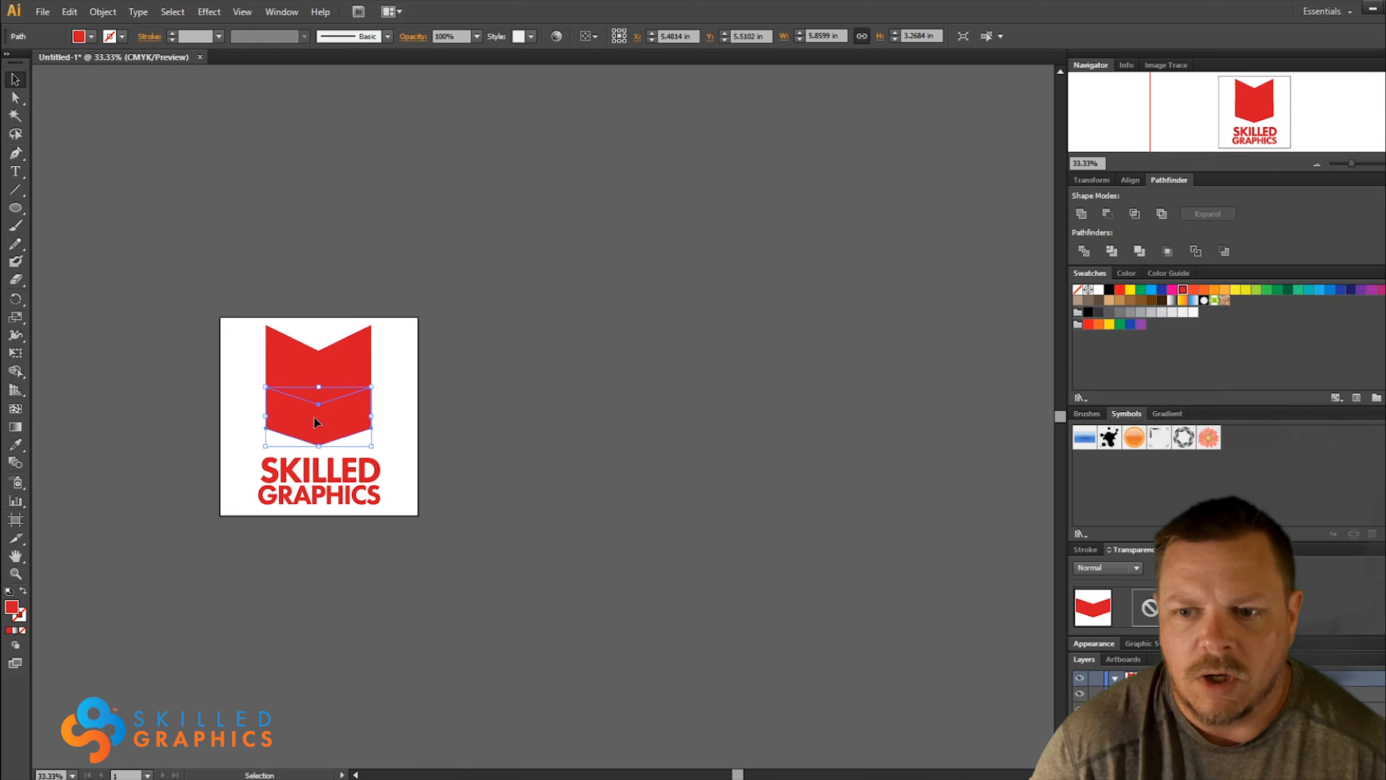
key("a")
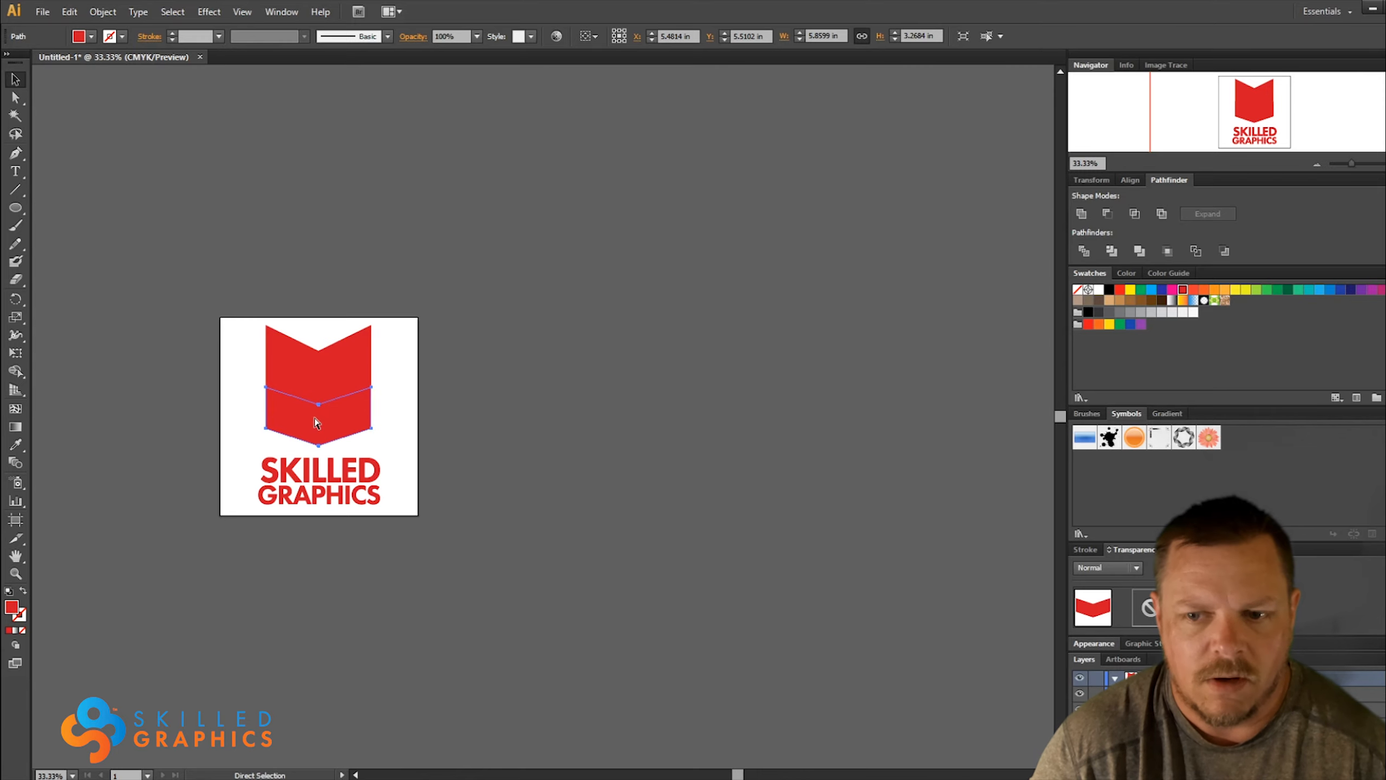
left_click(318, 355, "shift")
key("v")
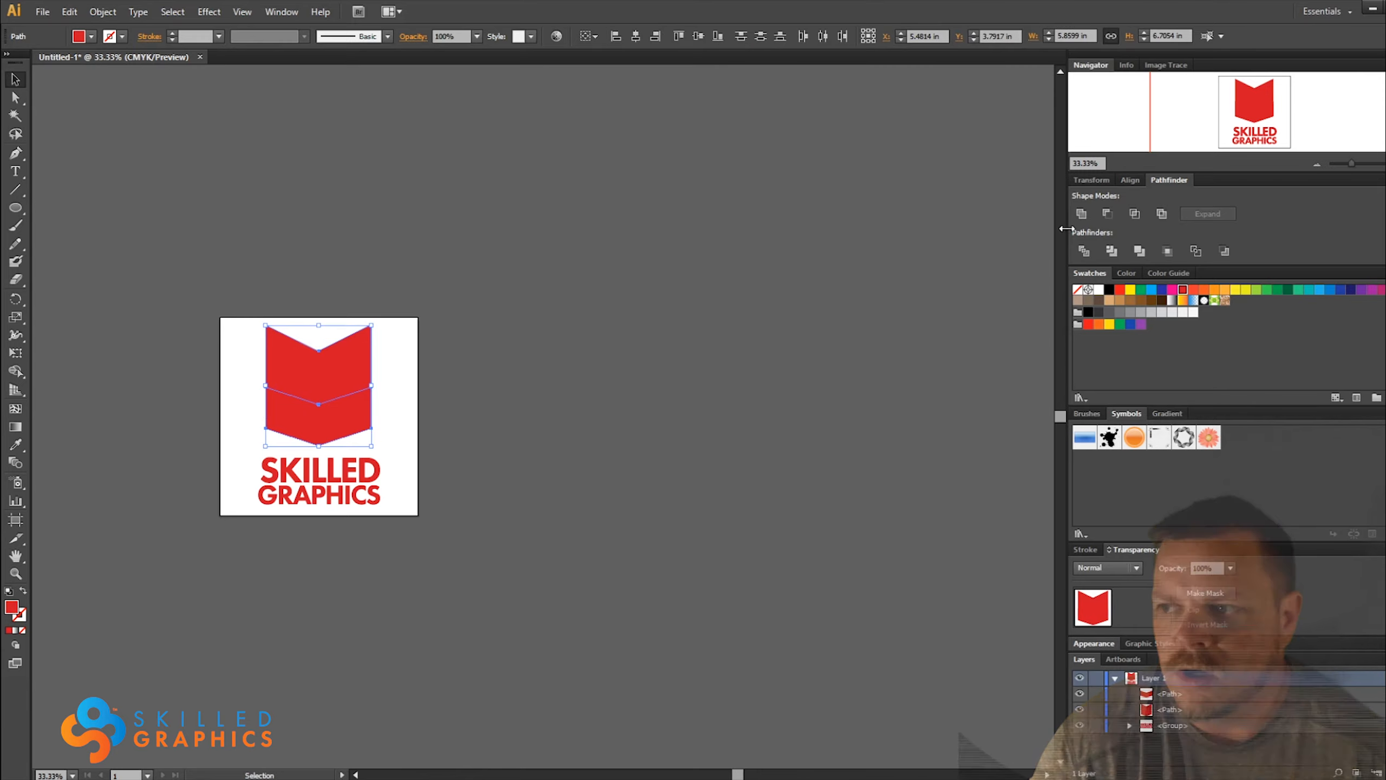
left_click(1111, 216)
left_click(508, 423)
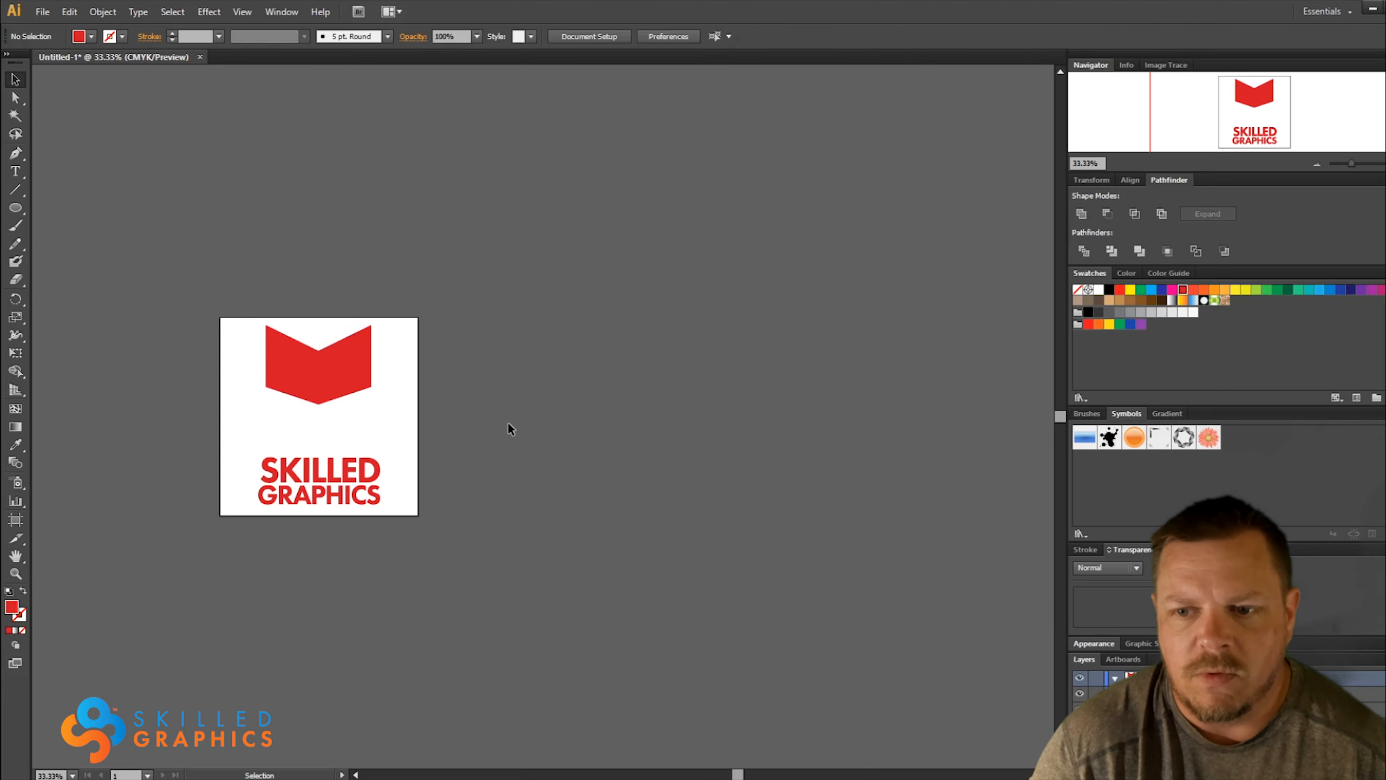
key("a")
key("ctrl+shift+v")
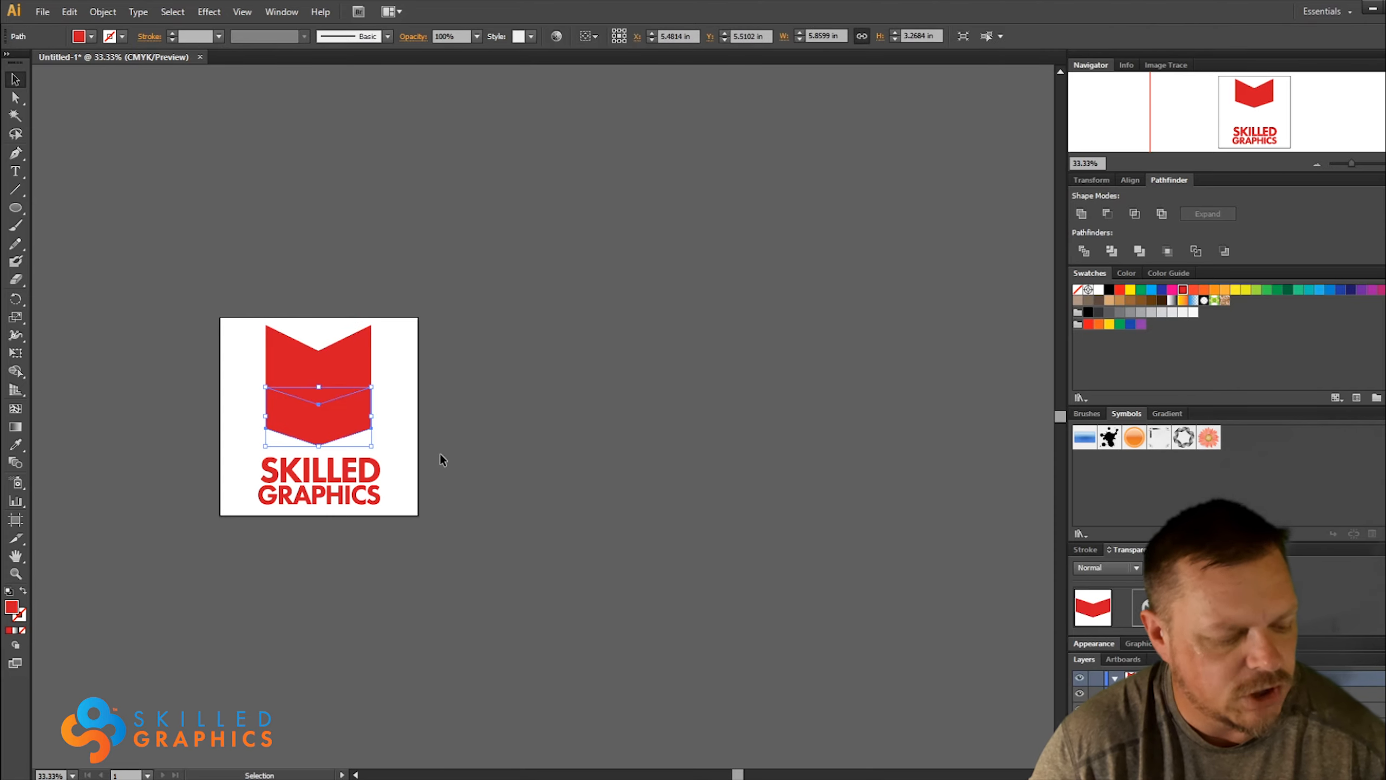
Move the lower chevron about 0.31 in down to open a gap beneath the upper red shape
key("Down")
key("Down")
key("Down")
key("Down")
key("Down")
key("Down")
key("Down")
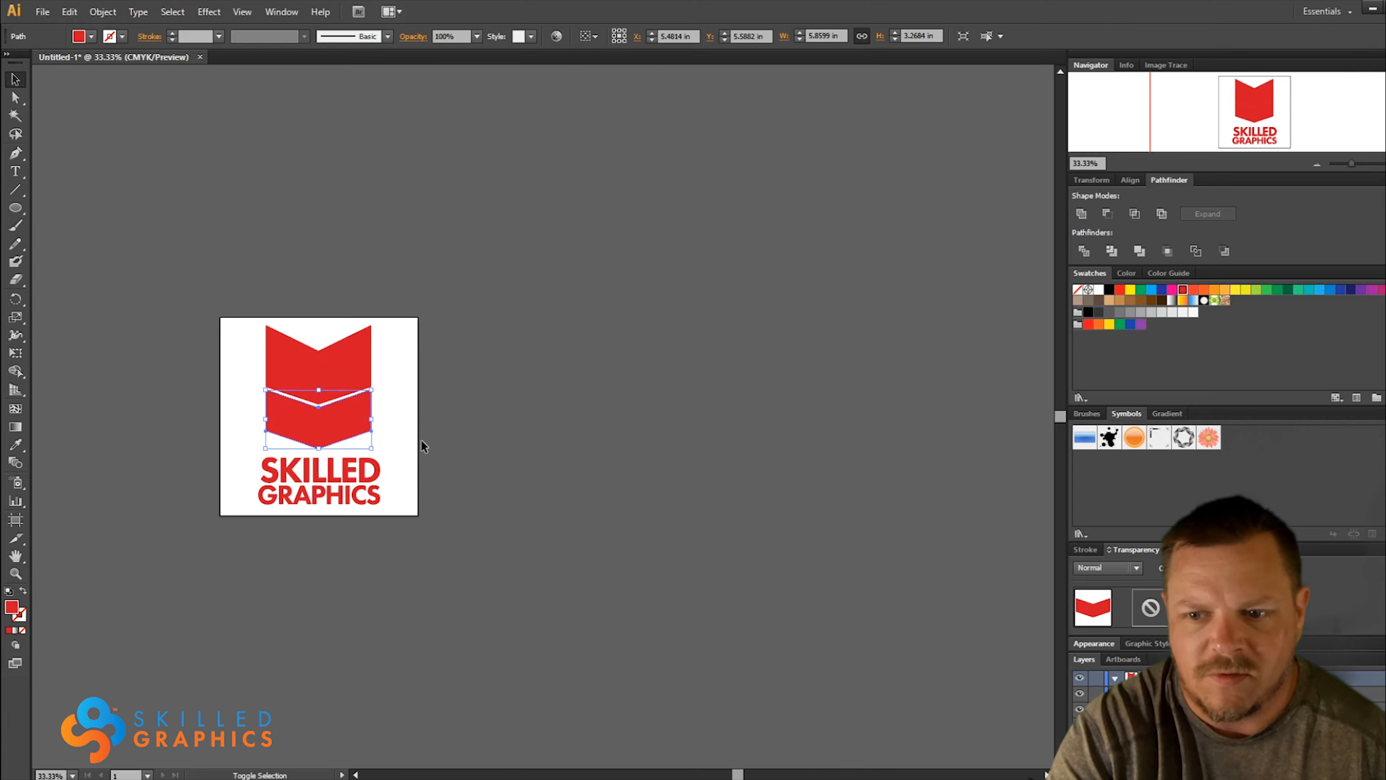
key("v")
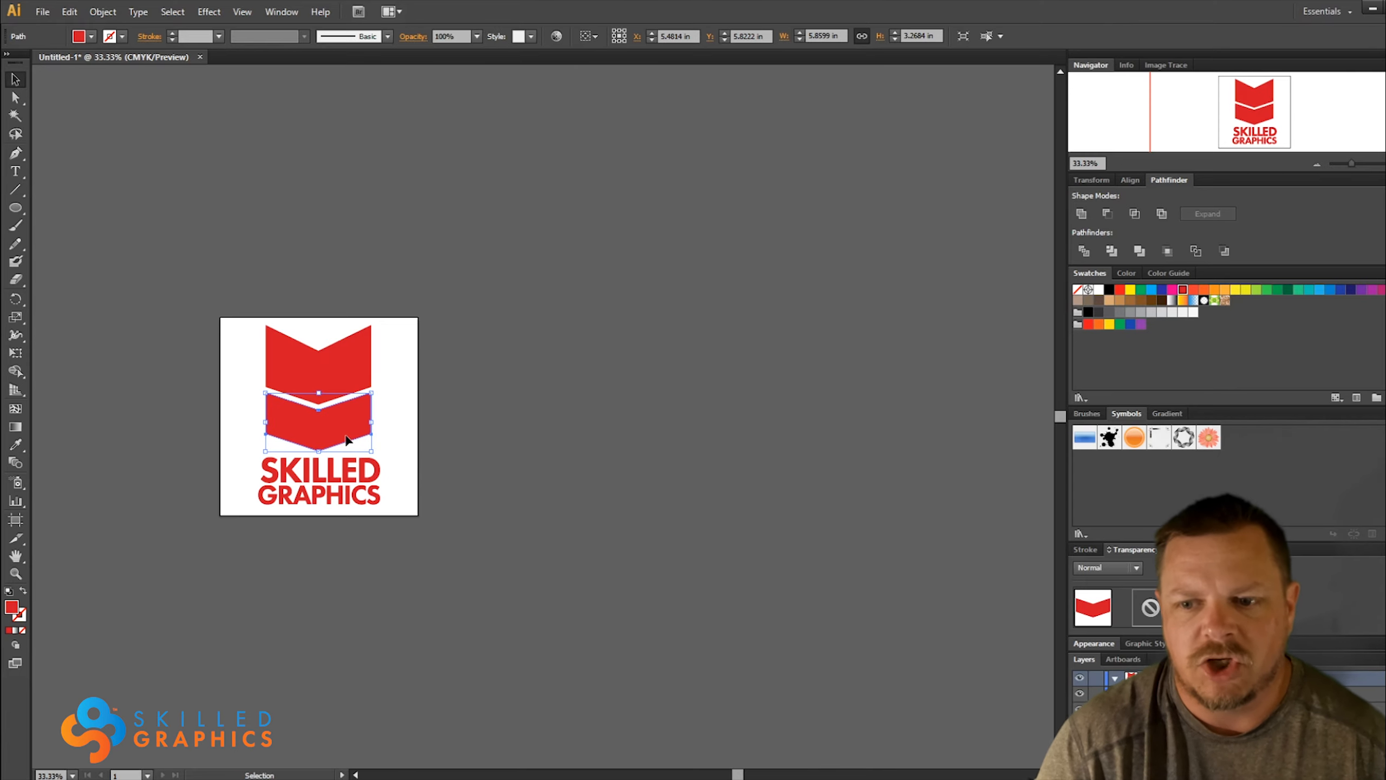
Move the wordmark up against the point of the lower chevron and fill both chevron shapes with black
left_click(314, 501)
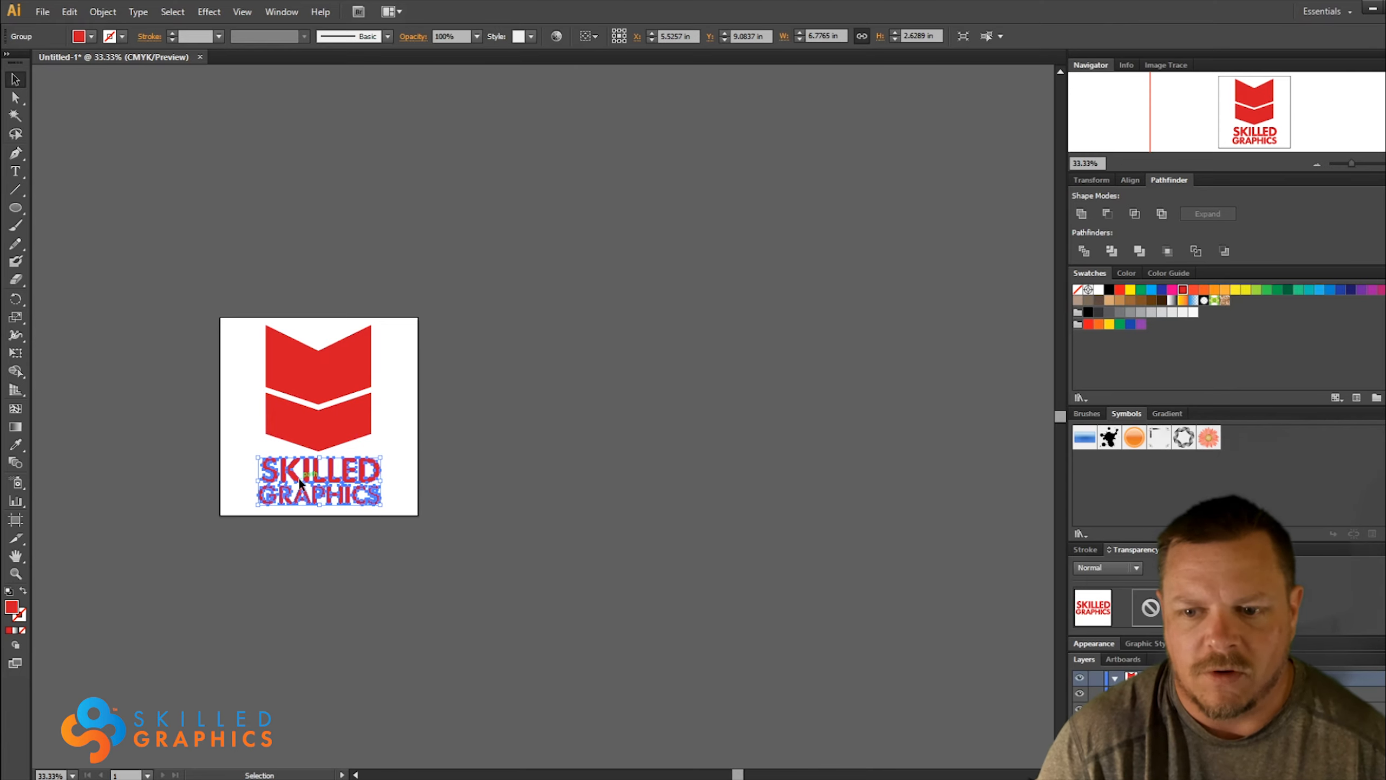
left_click_drag(300, 480, 332, 479)
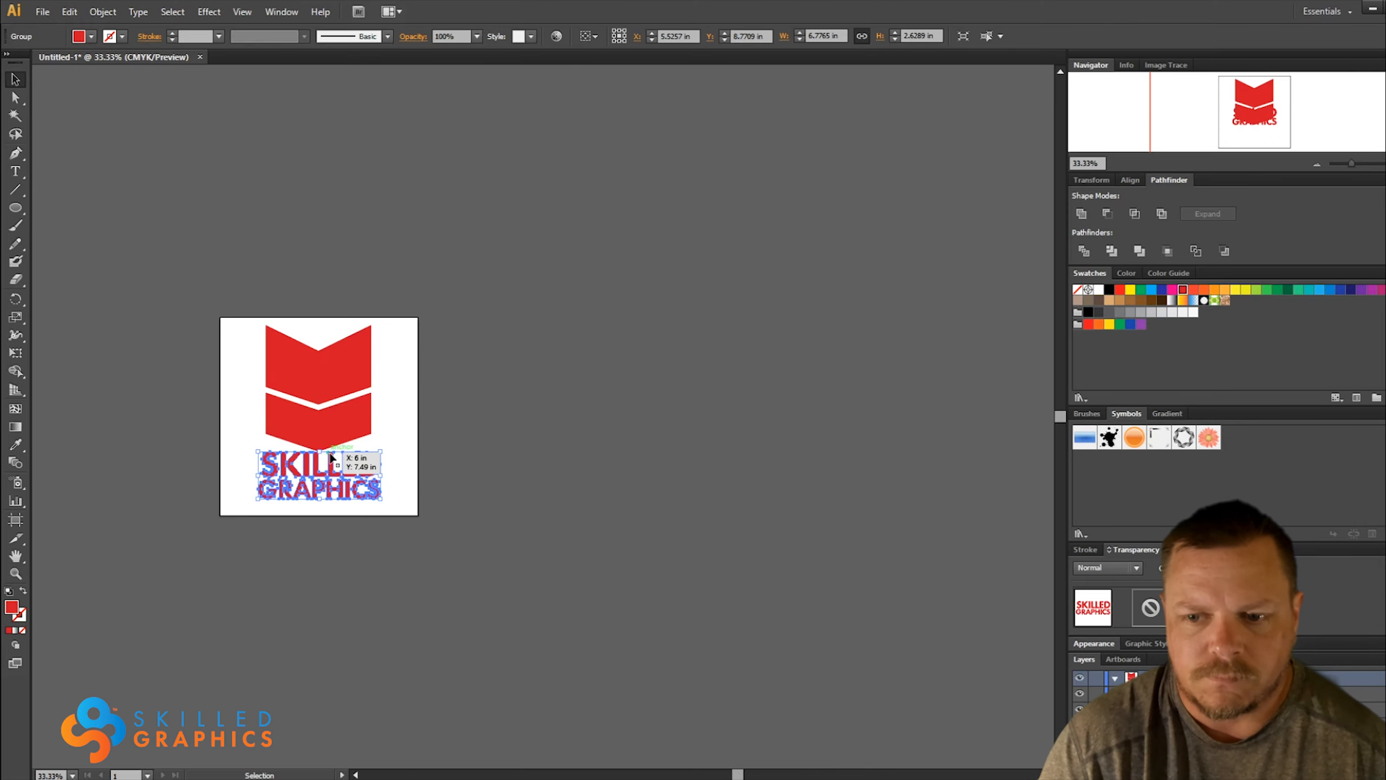
left_click(267, 427)
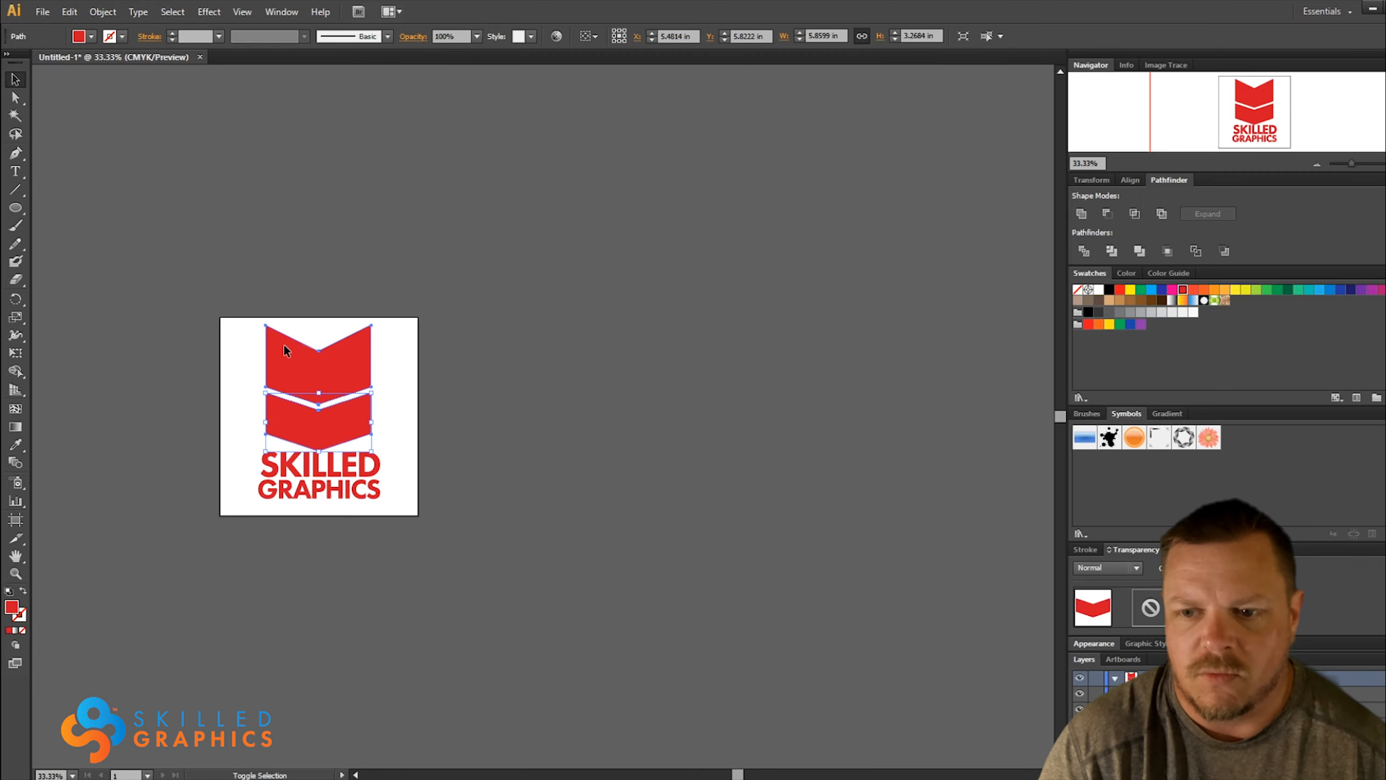
left_click(1108, 290)
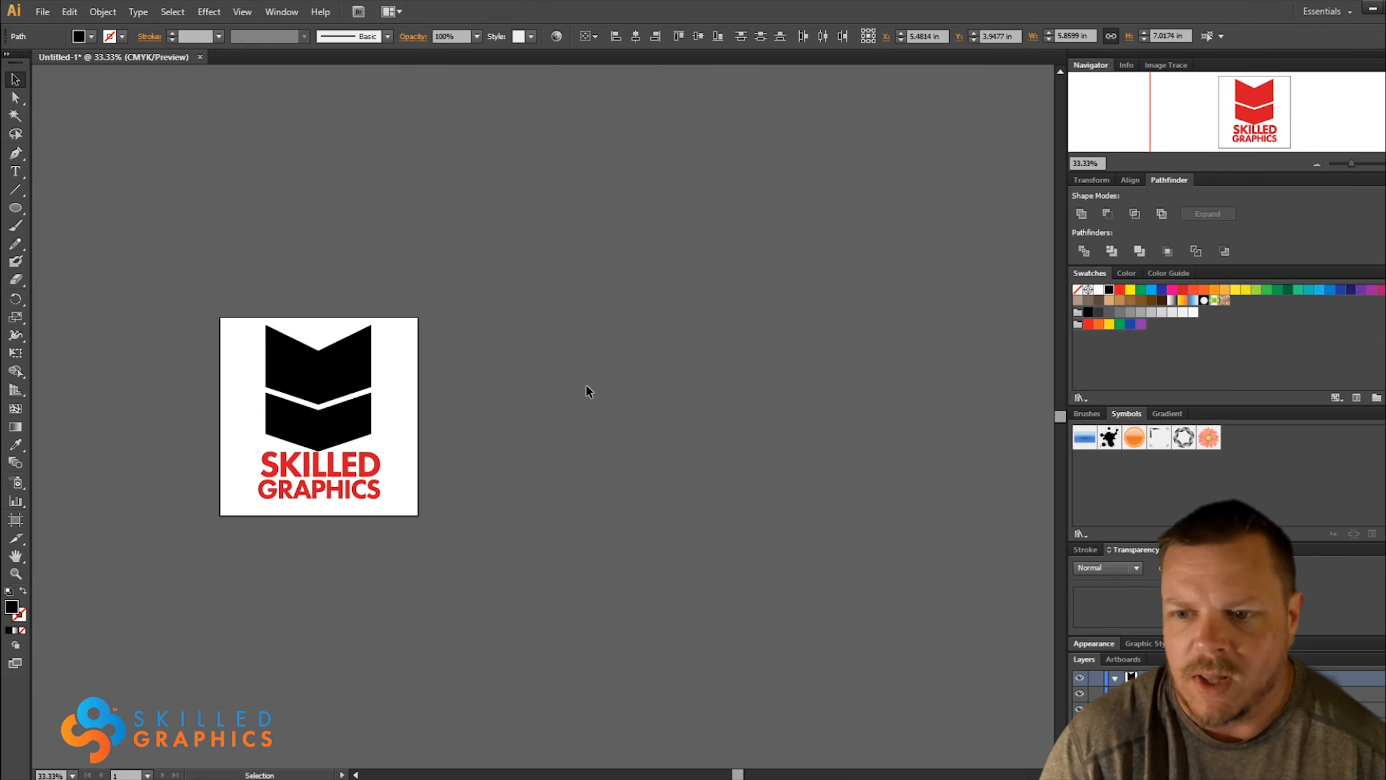
Move the wordmark behind the lower black chevron and warp it to that chevron's outline with Envelope Distort, Make with Top Object
left_click(330, 492)
left_click_drag(326, 488, 326, 444)
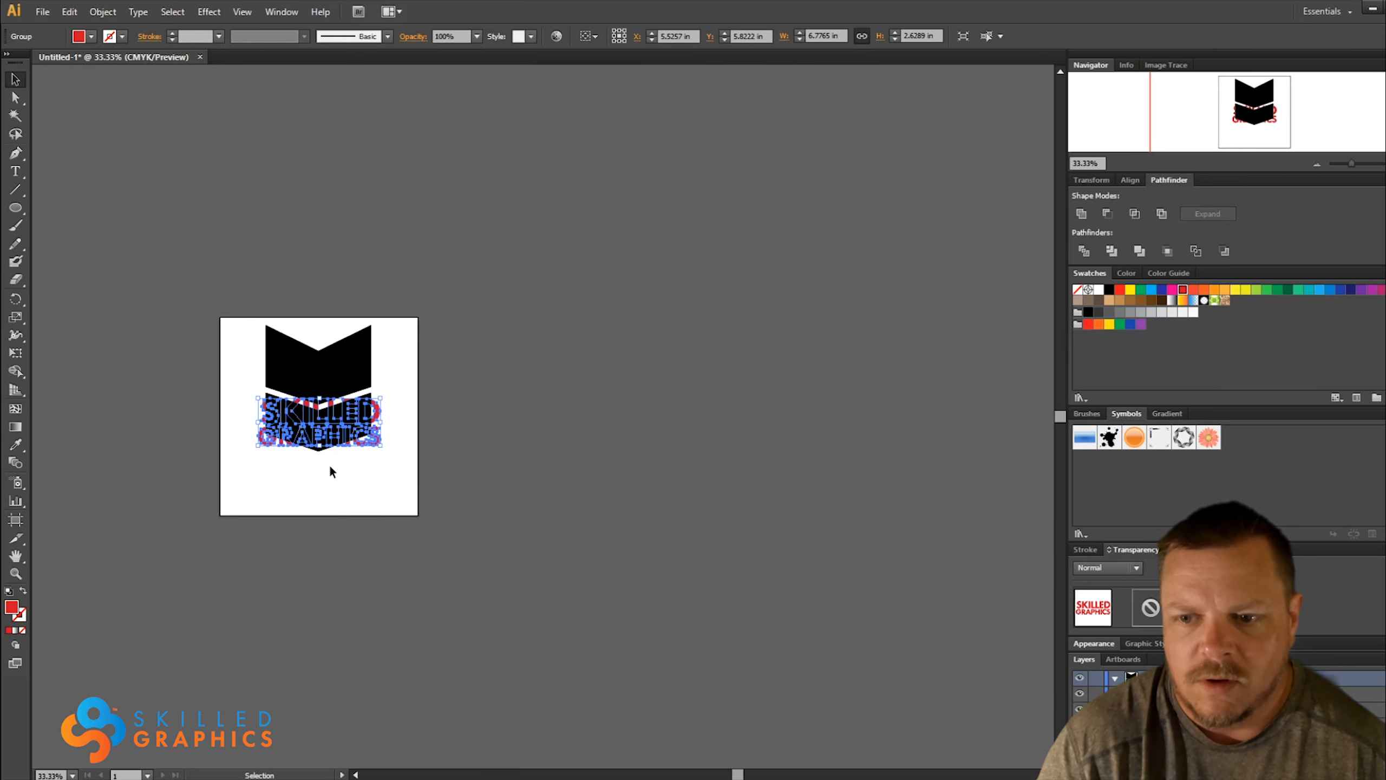
left_click(330, 463)
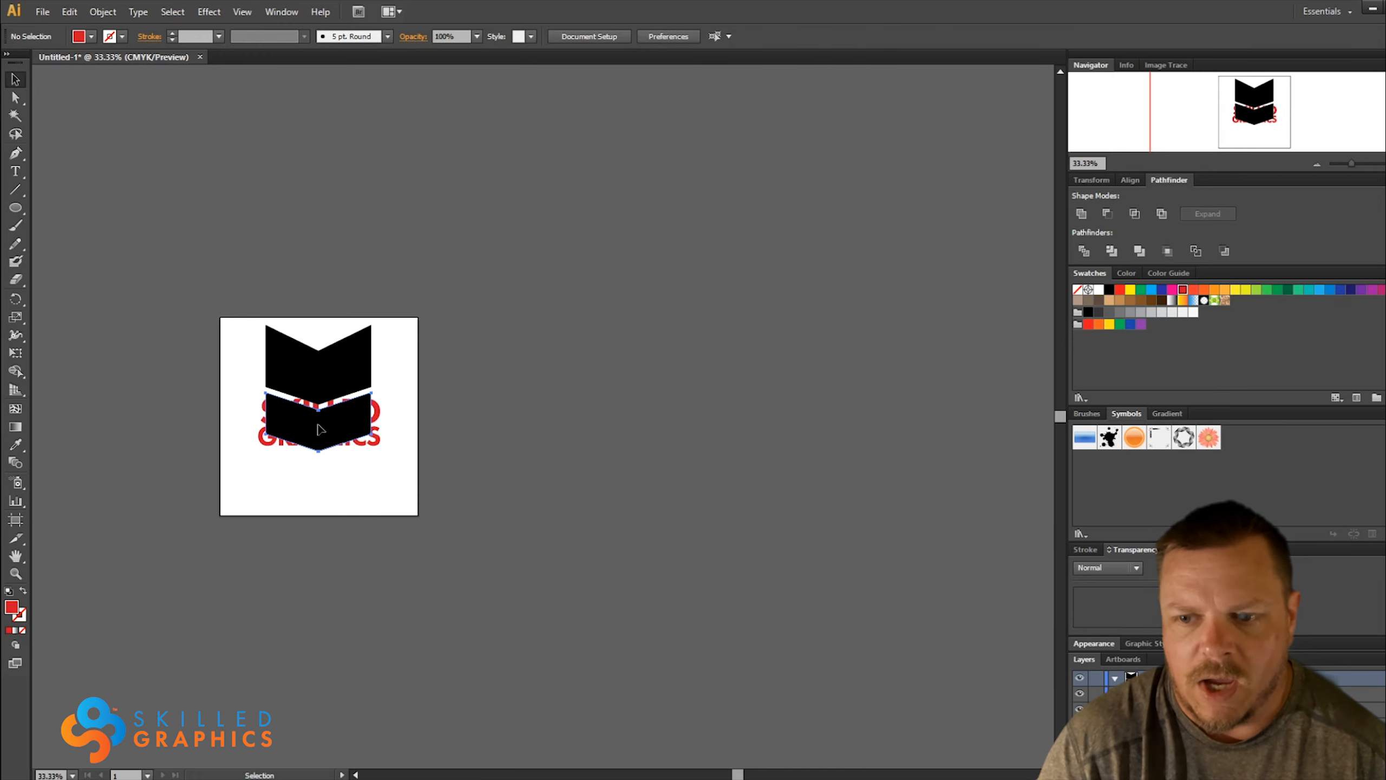
left_click(322, 433)
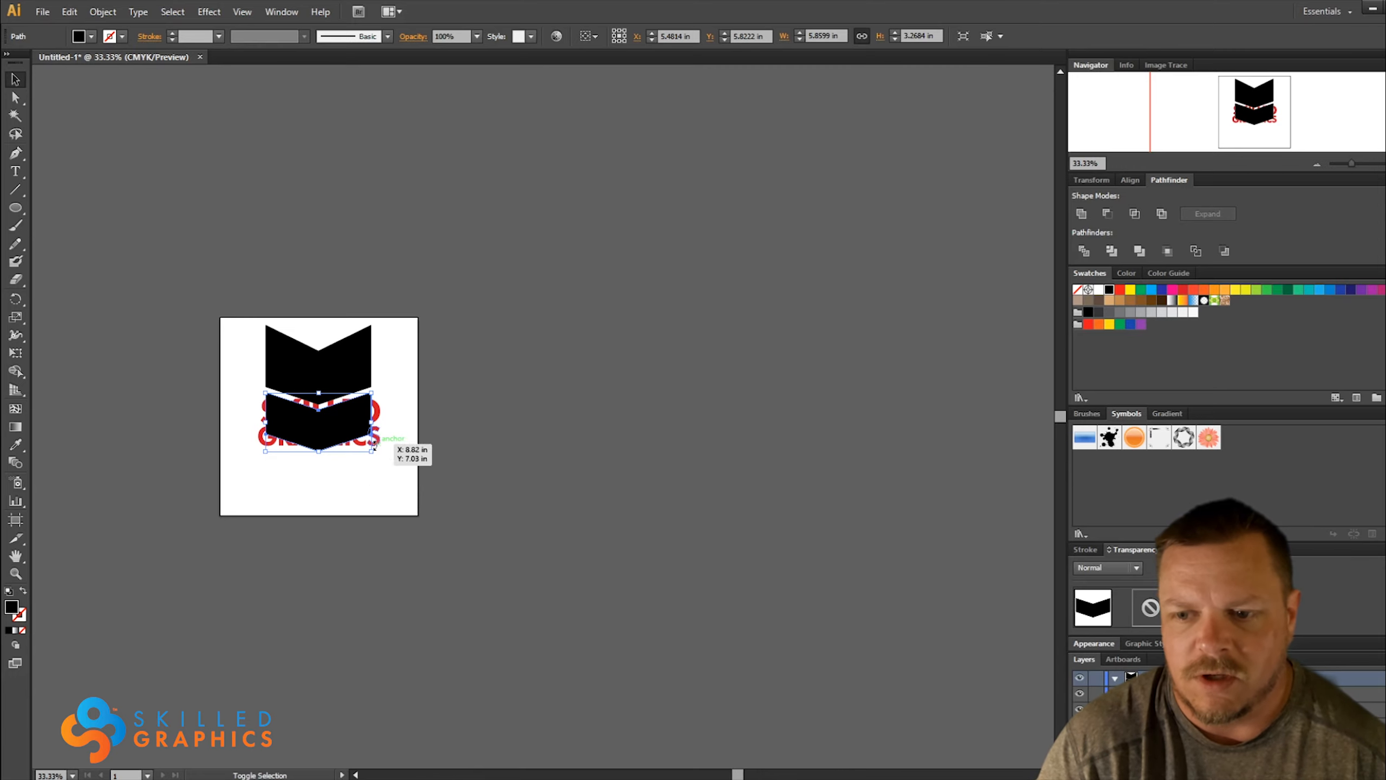
left_click(365, 499)
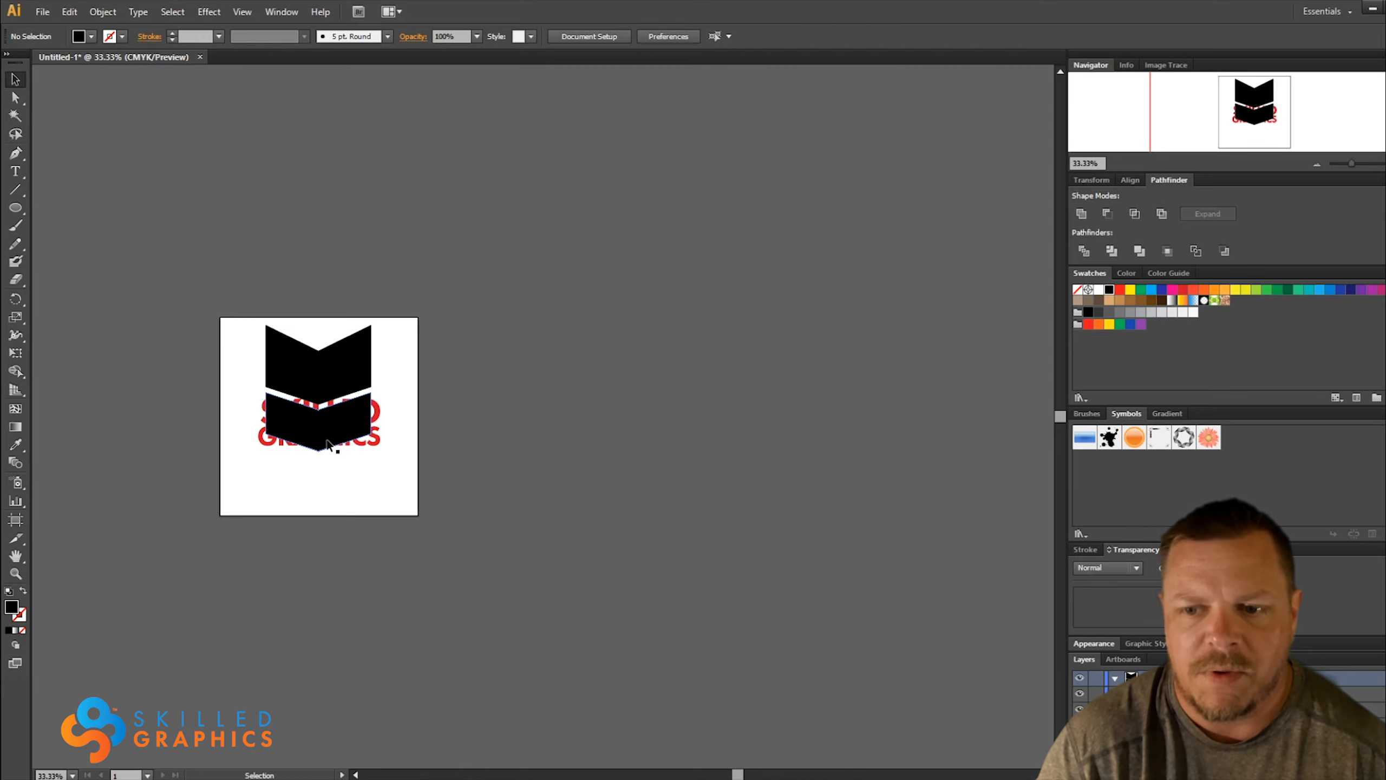
left_click(376, 444)
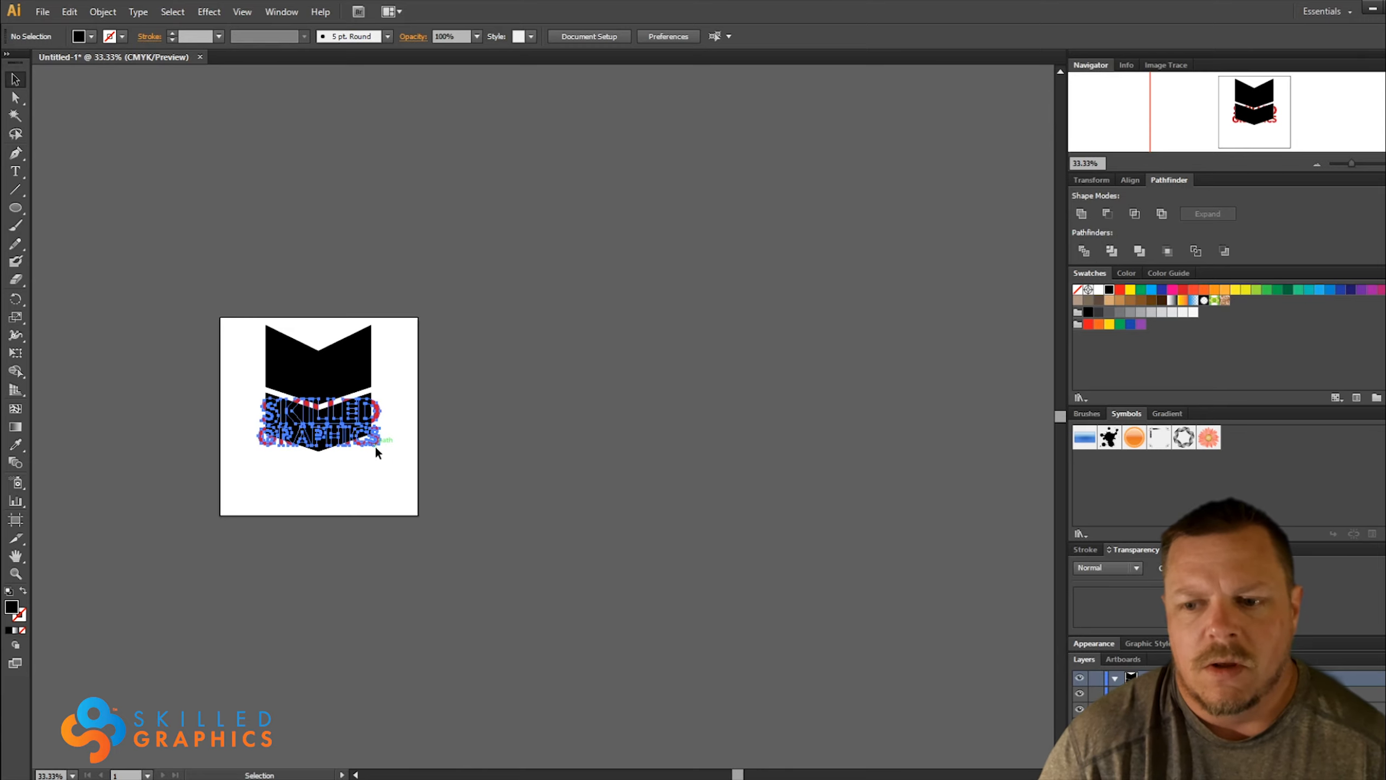
left_click(299, 413, "shift")
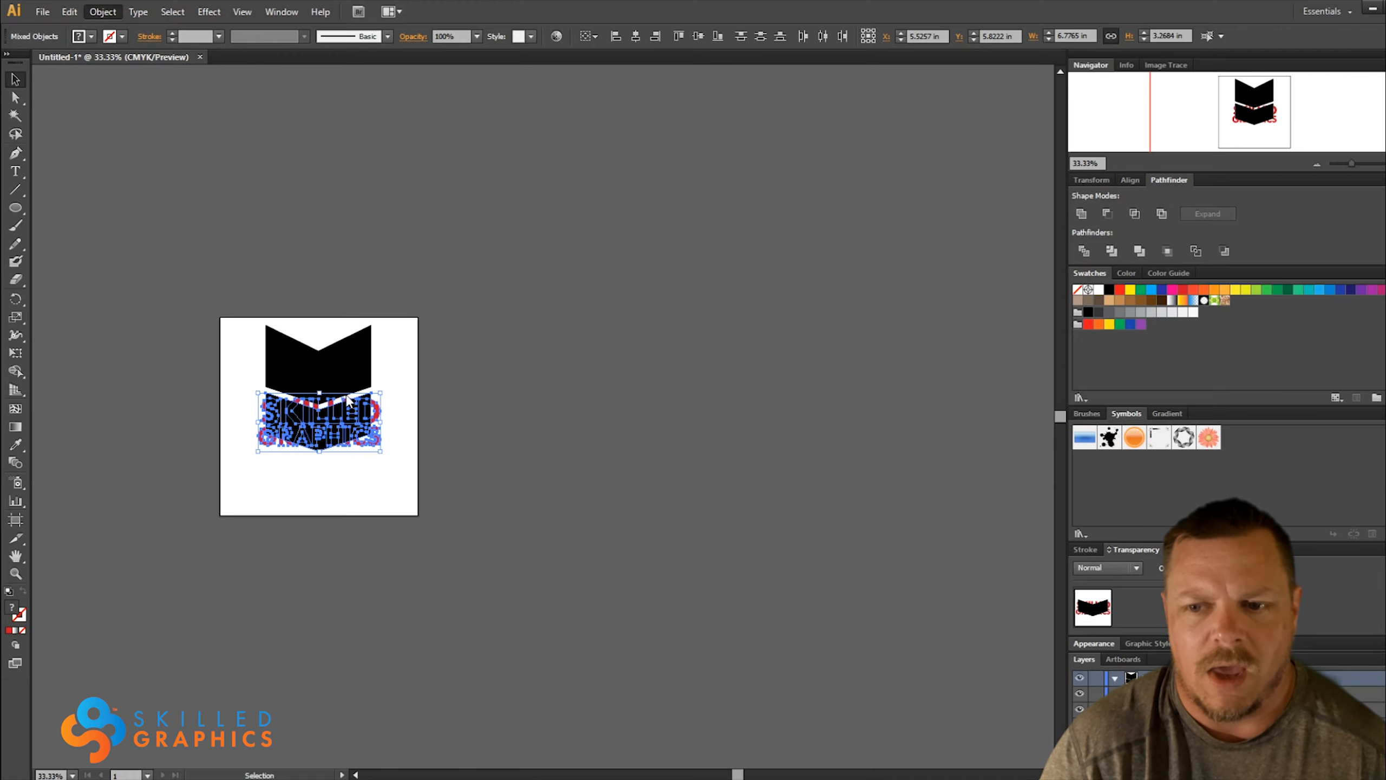
key("alt+ctrl+c")
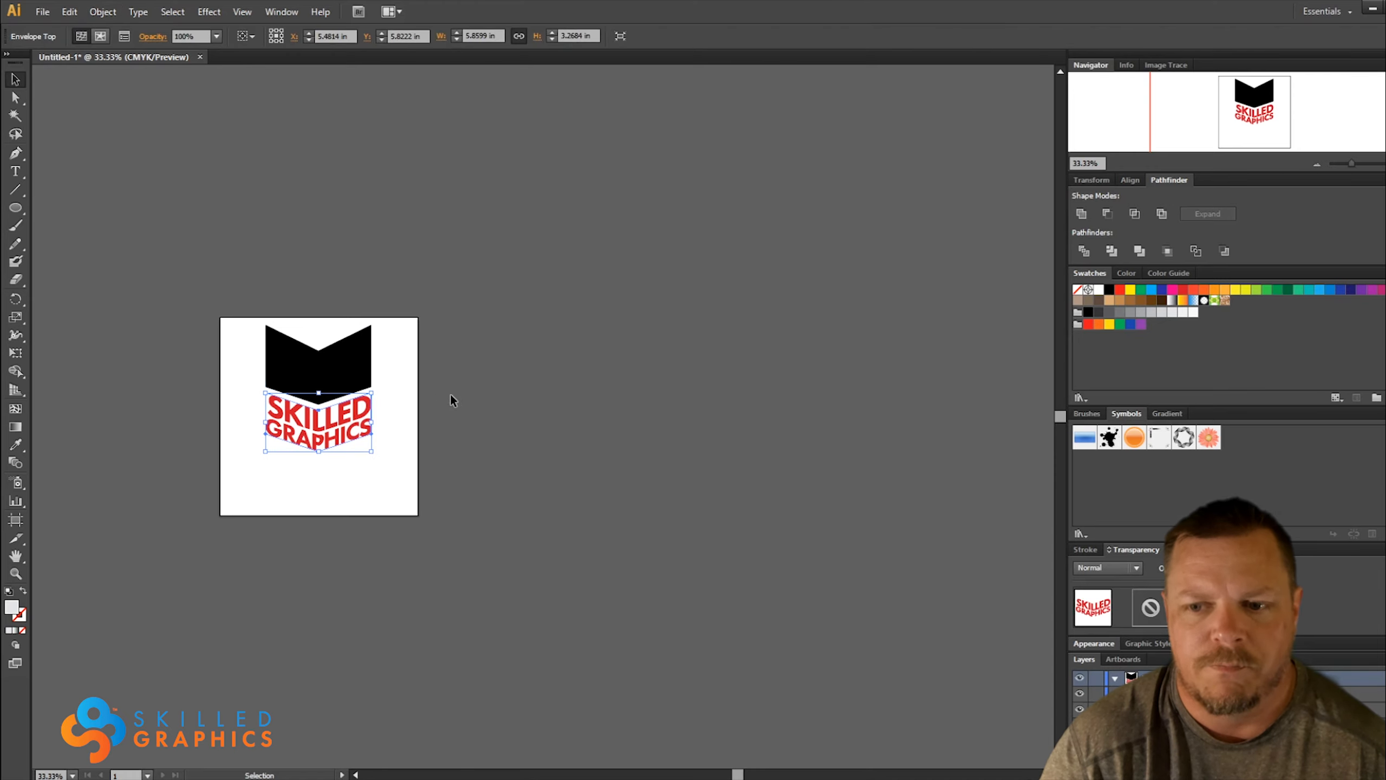
left_click(452, 395)
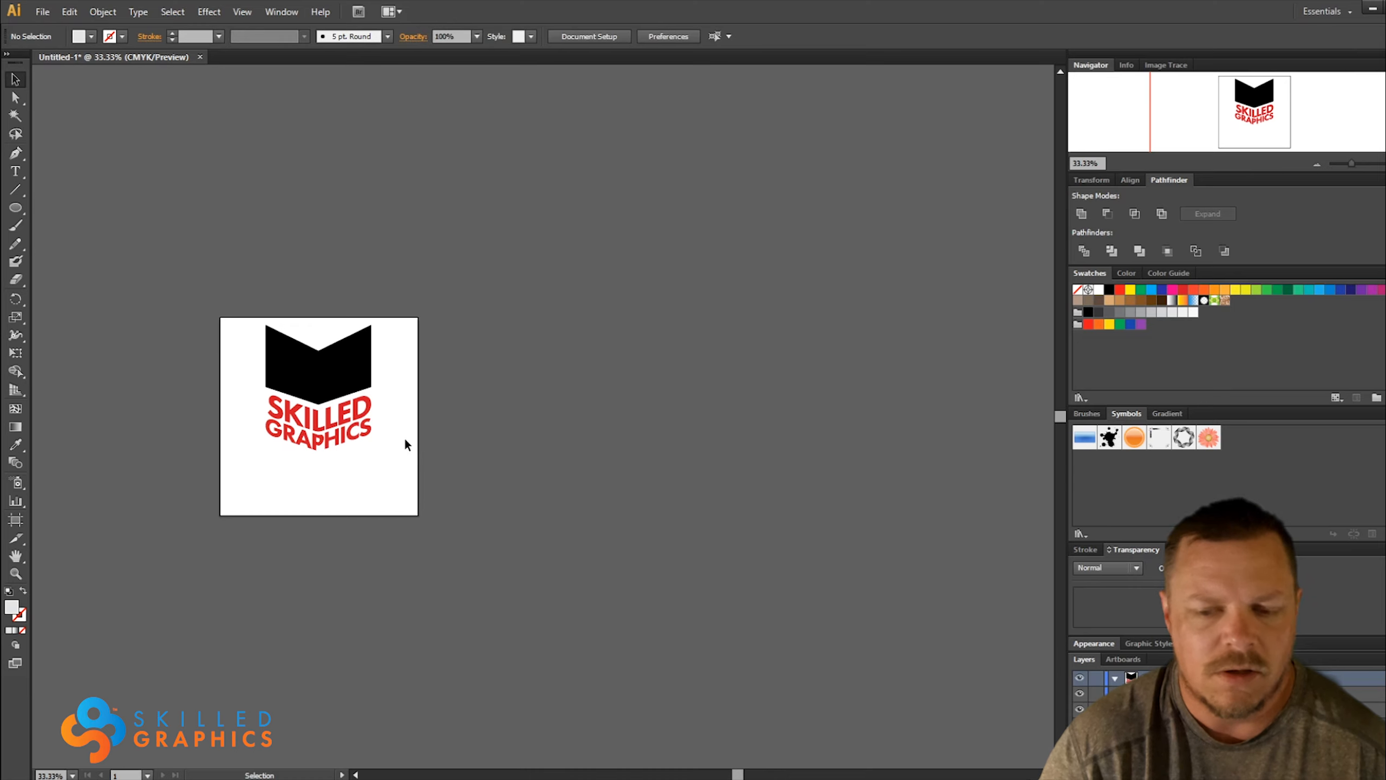
Move the warped SKILLED GRAPHICS wordmark off the artboard onto the canvas to its right
scroll(213, 412, "up", 2)
scroll(624, 404, "up", 1)
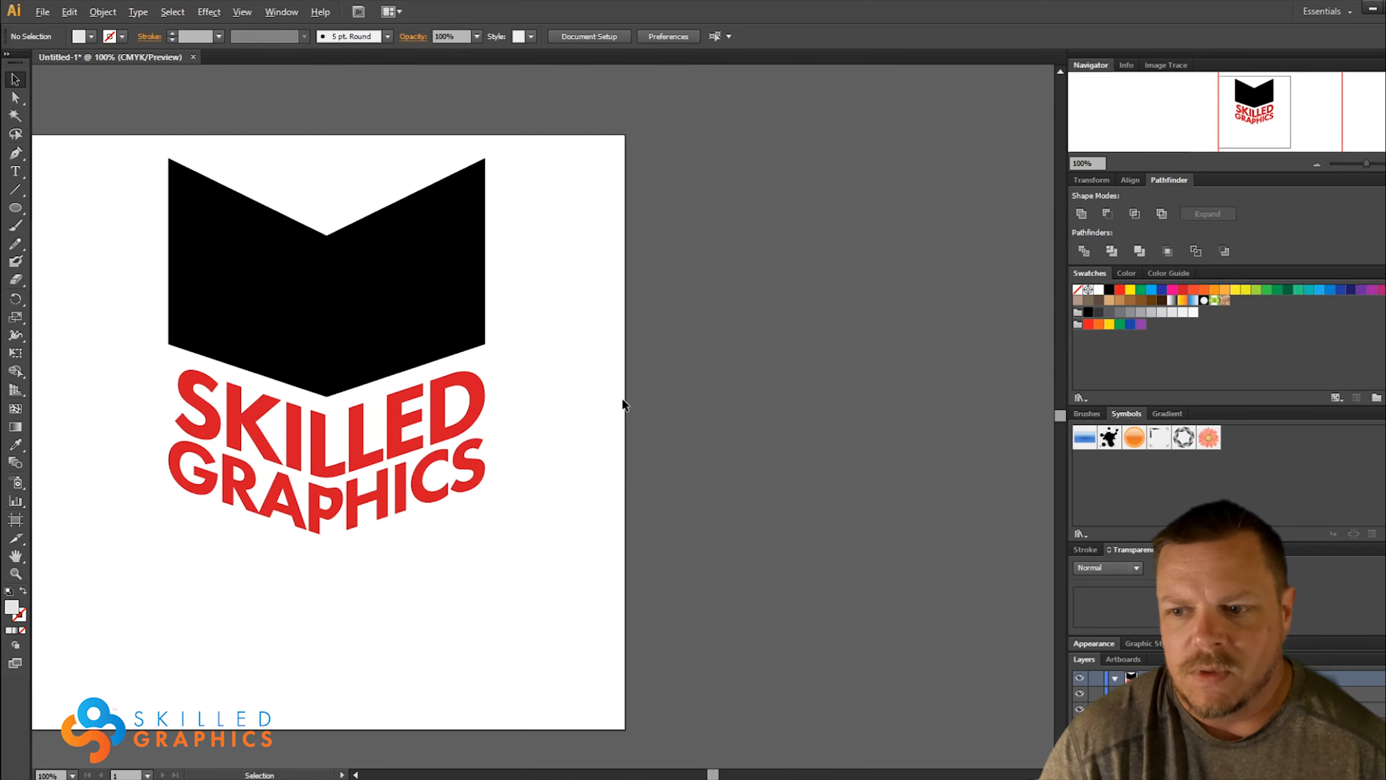
scroll(583, 404, "down", 1)
left_click(434, 396)
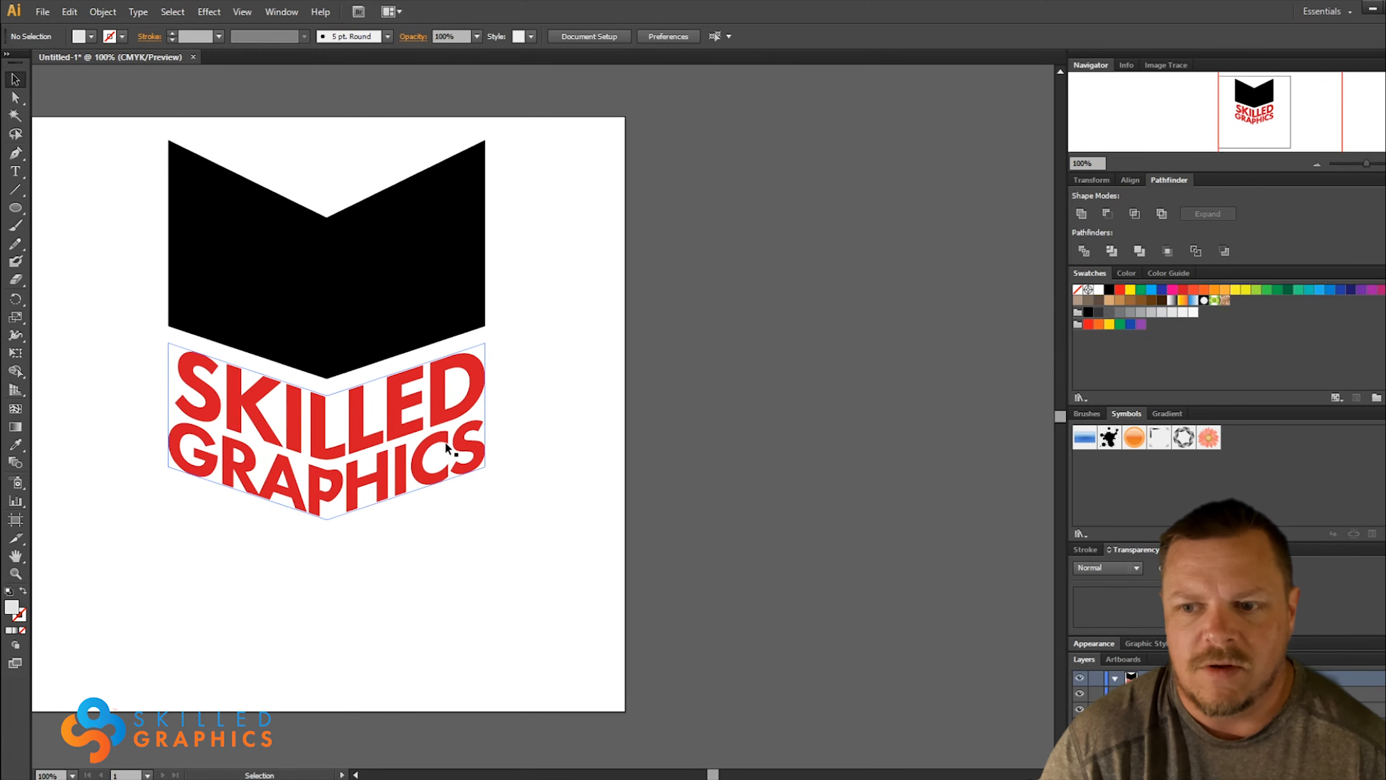
scroll(453, 444, "down", 1)
left_click(400, 432)
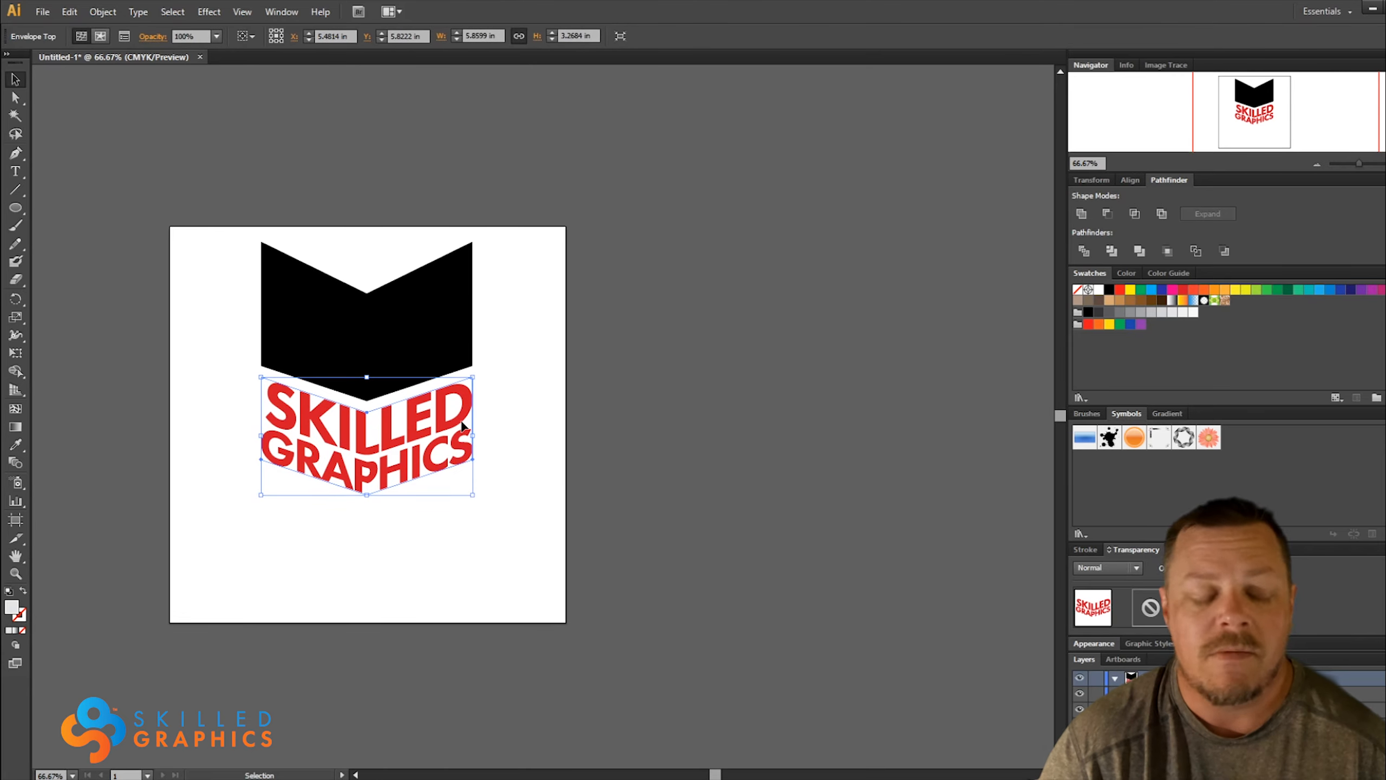
left_click_drag(379, 427, 745, 400)
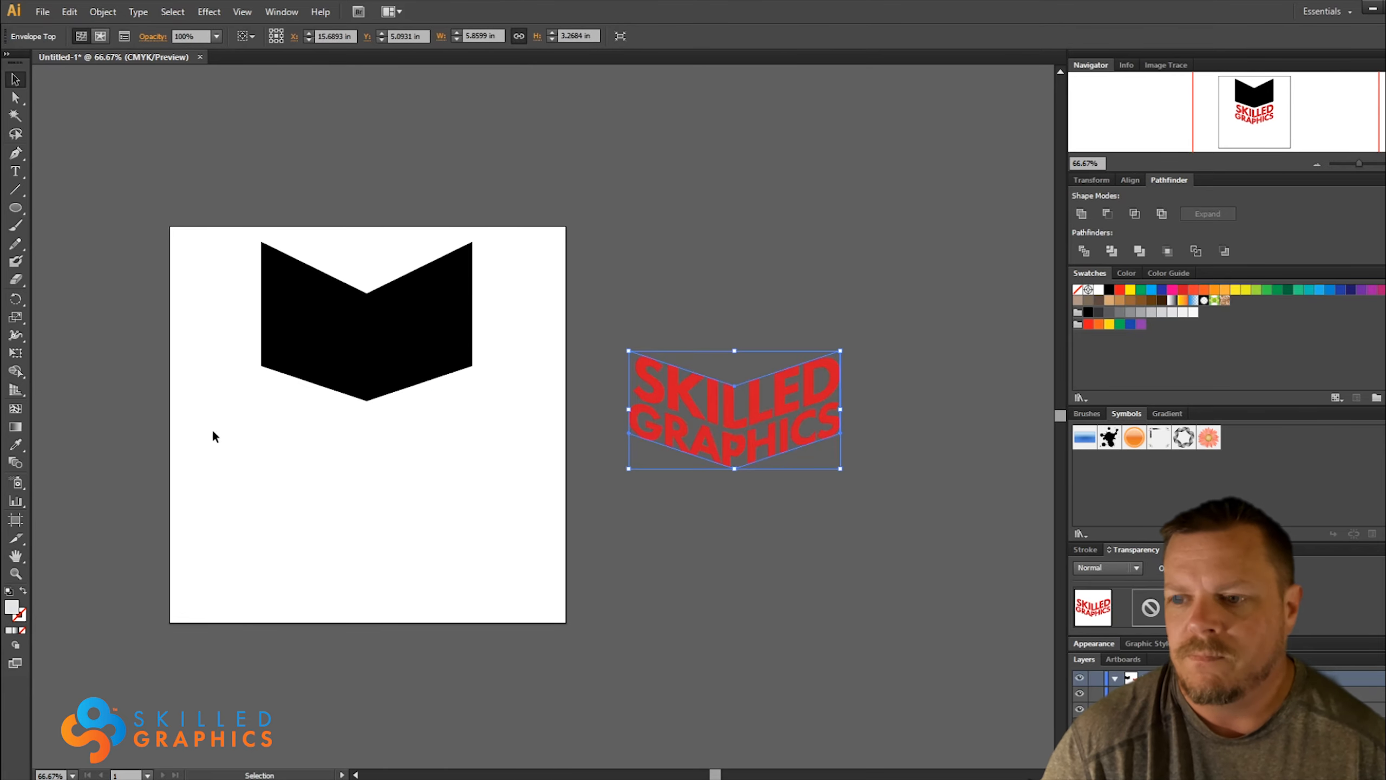
Add the two-line text SKILLED GRAPHICS in the lower part of the artboard and centre its lines
left_click(15, 171)
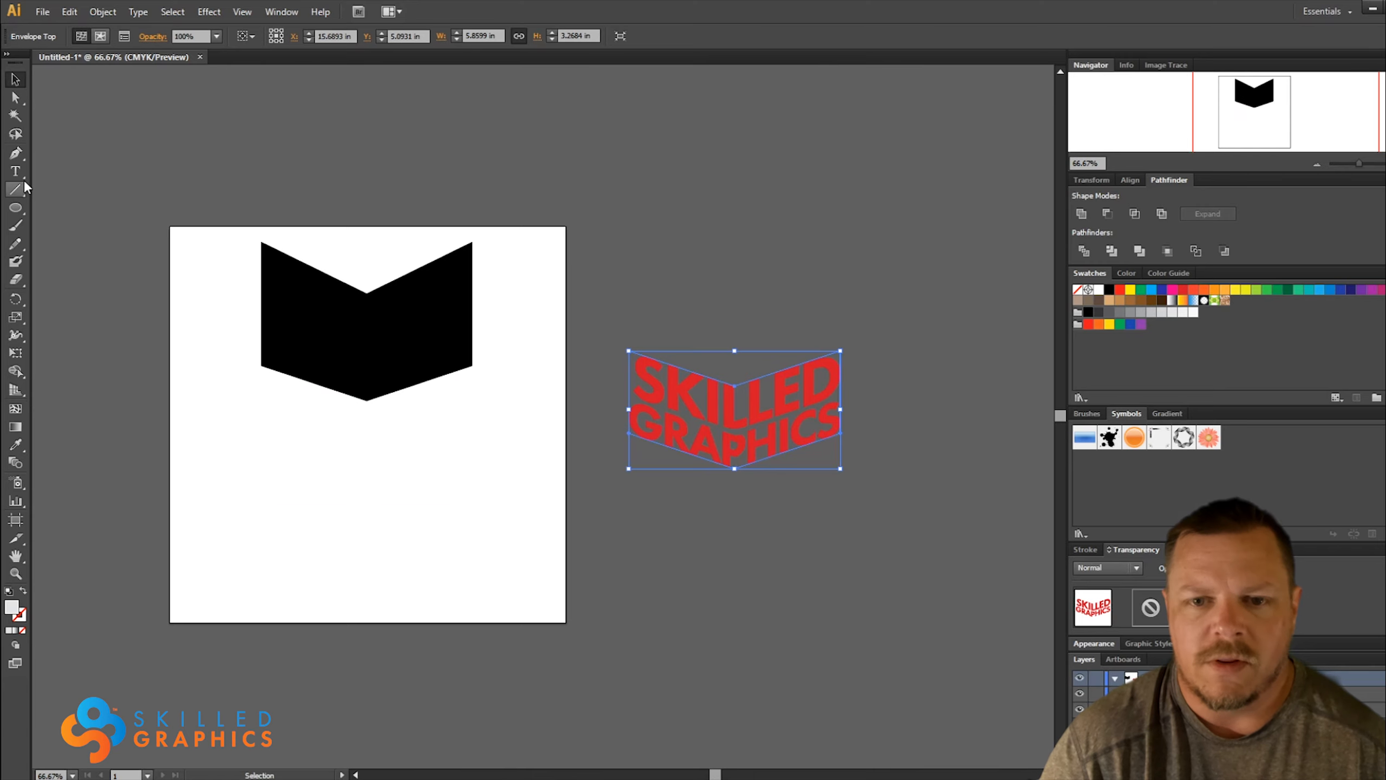
left_click(340, 530)
type("SKILLED")
key("Return")
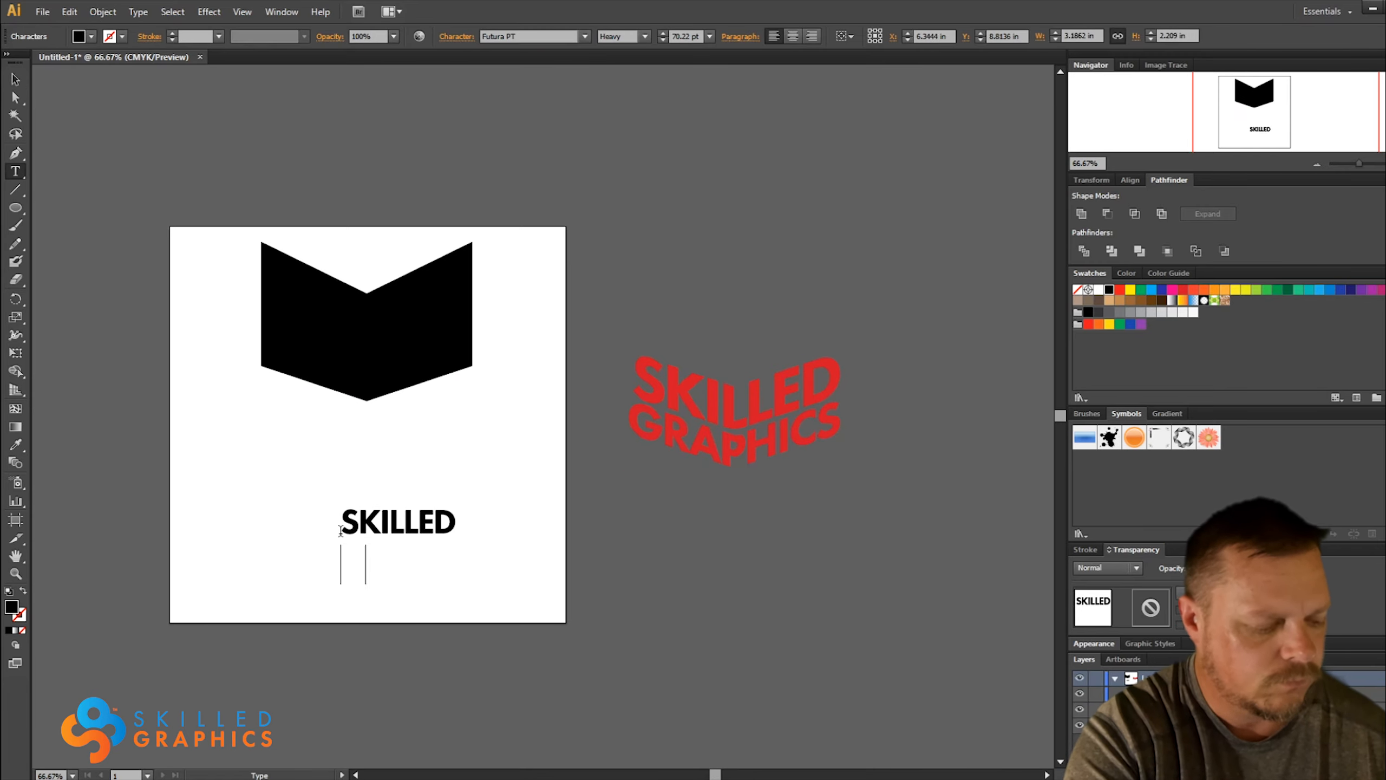
type("GRAPH")
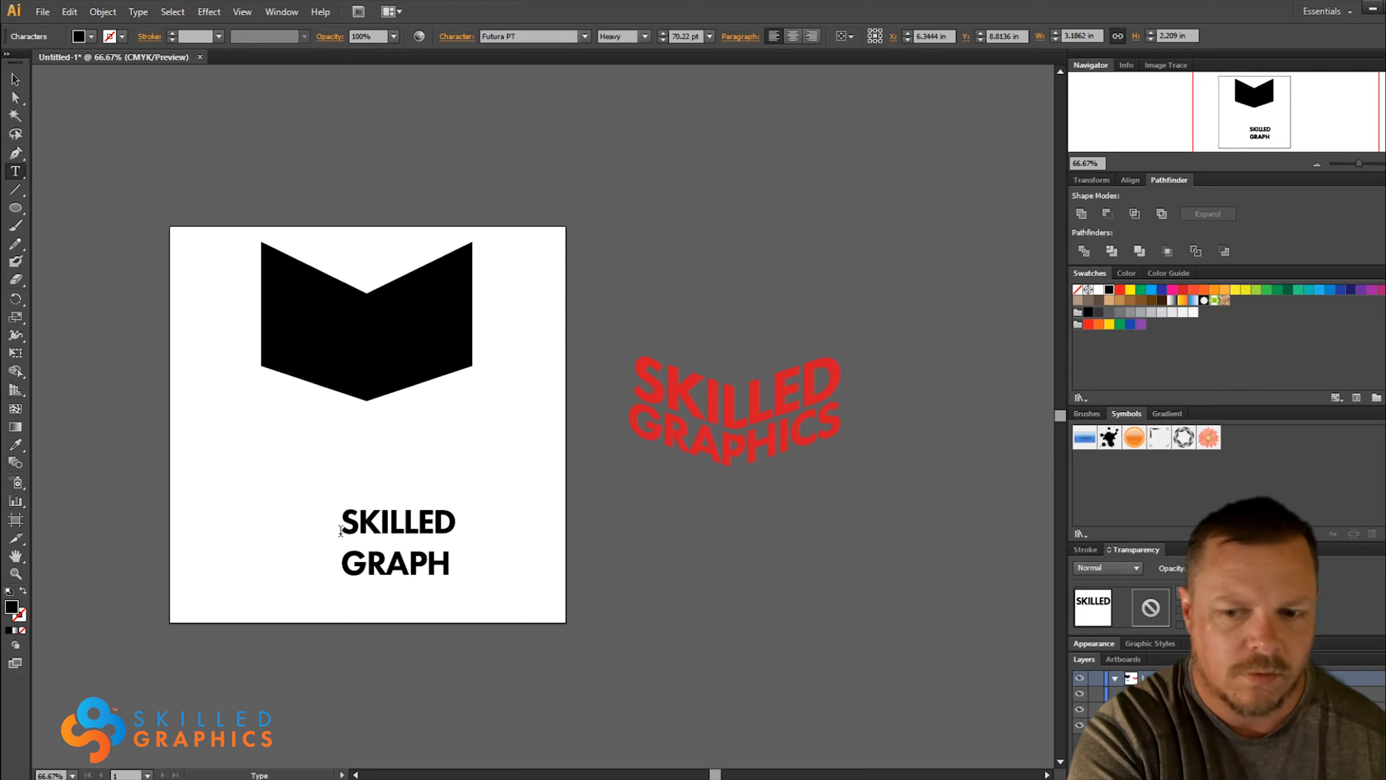
type("ICS")
left_click_drag(341, 530, 495, 563)
left_click(793, 36)
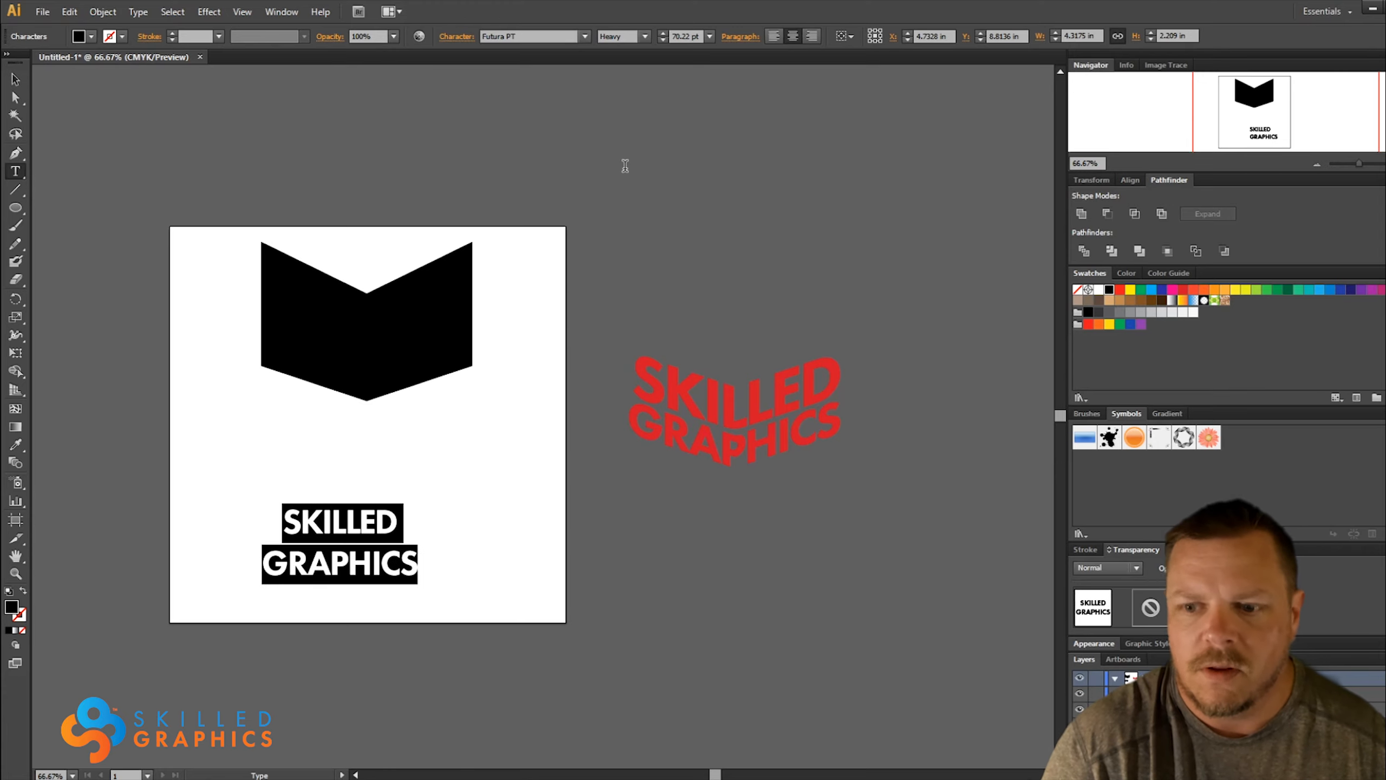
Tighten the leading so GRAPHICS sits close beneath SKILLED
key("alt+Up")
key("alt+Up")
key("alt+Up")
key("alt+Up")
key("alt+Up")
key("alt+Up")
key("alt+Up")
key("alt+Up")
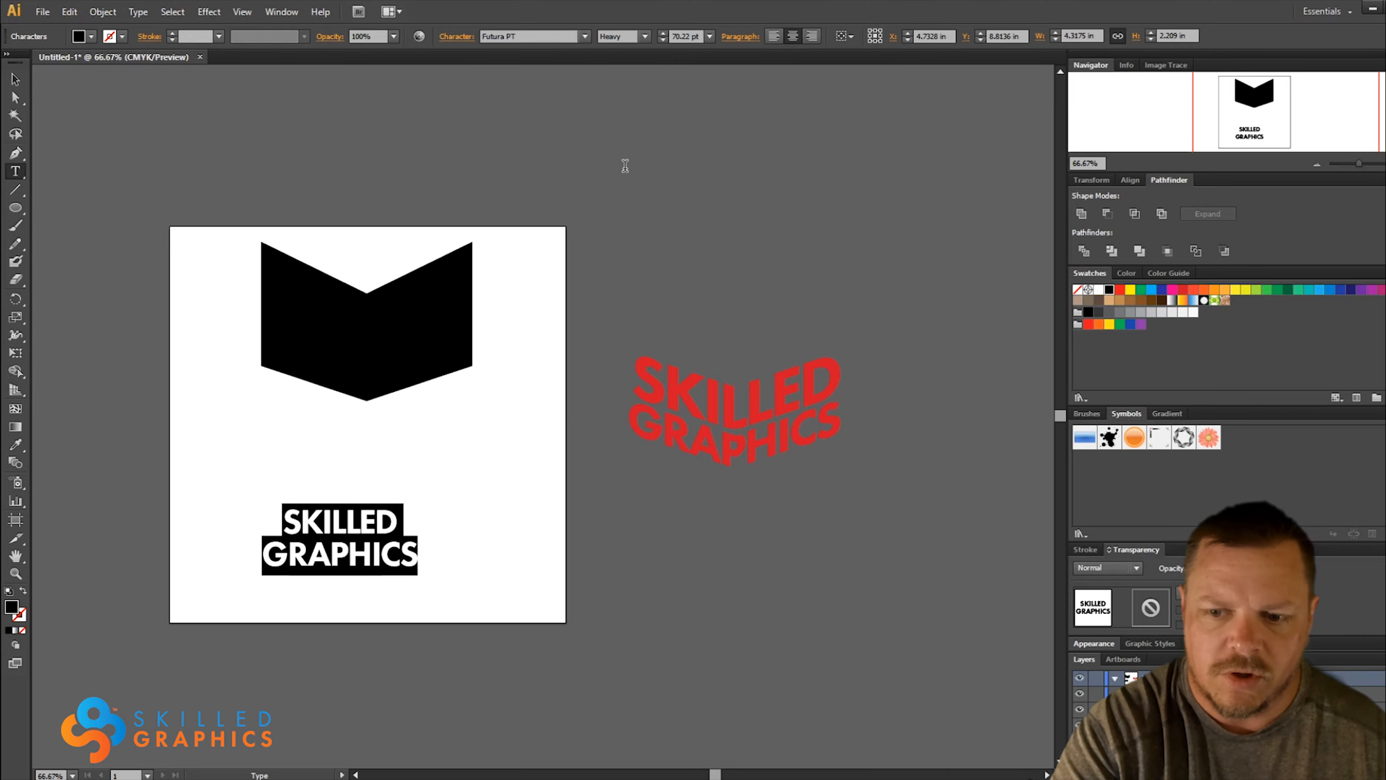
key("alt+Up")
key("alt+Up")
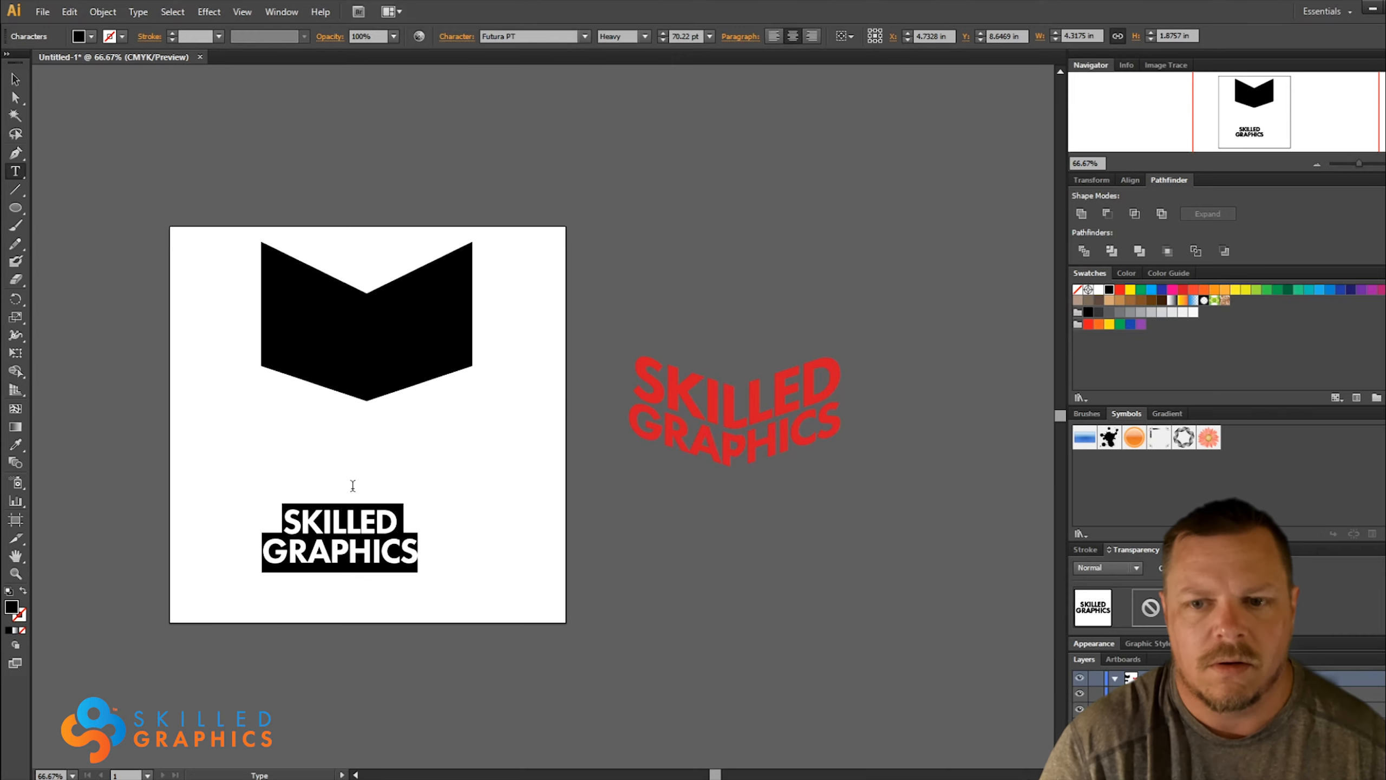
Set the font size of the word SKILLED to 90 pt so it roughly matches the width of GRAPHICS
double_click(341, 520)
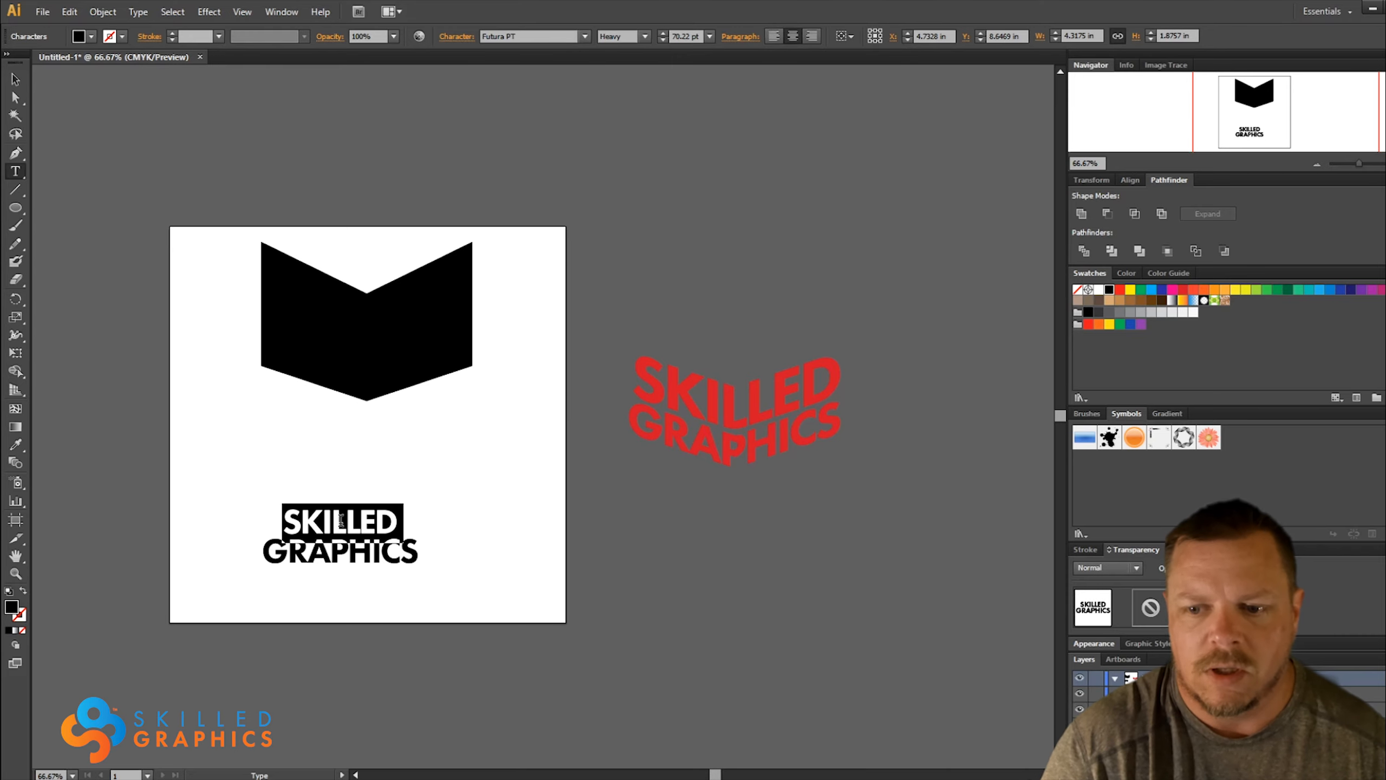
left_click(664, 33)
left_click(664, 34)
left_click(664, 34)
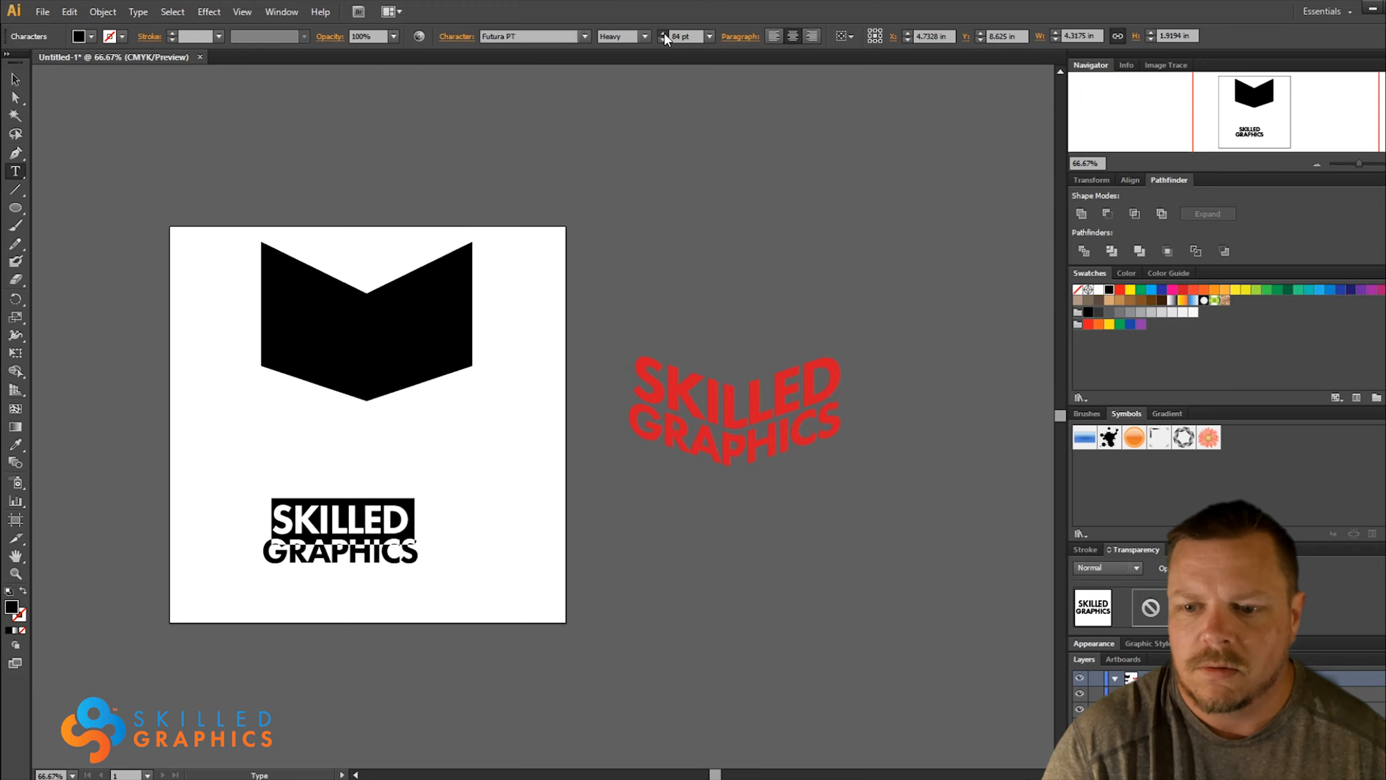
left_click(664, 34)
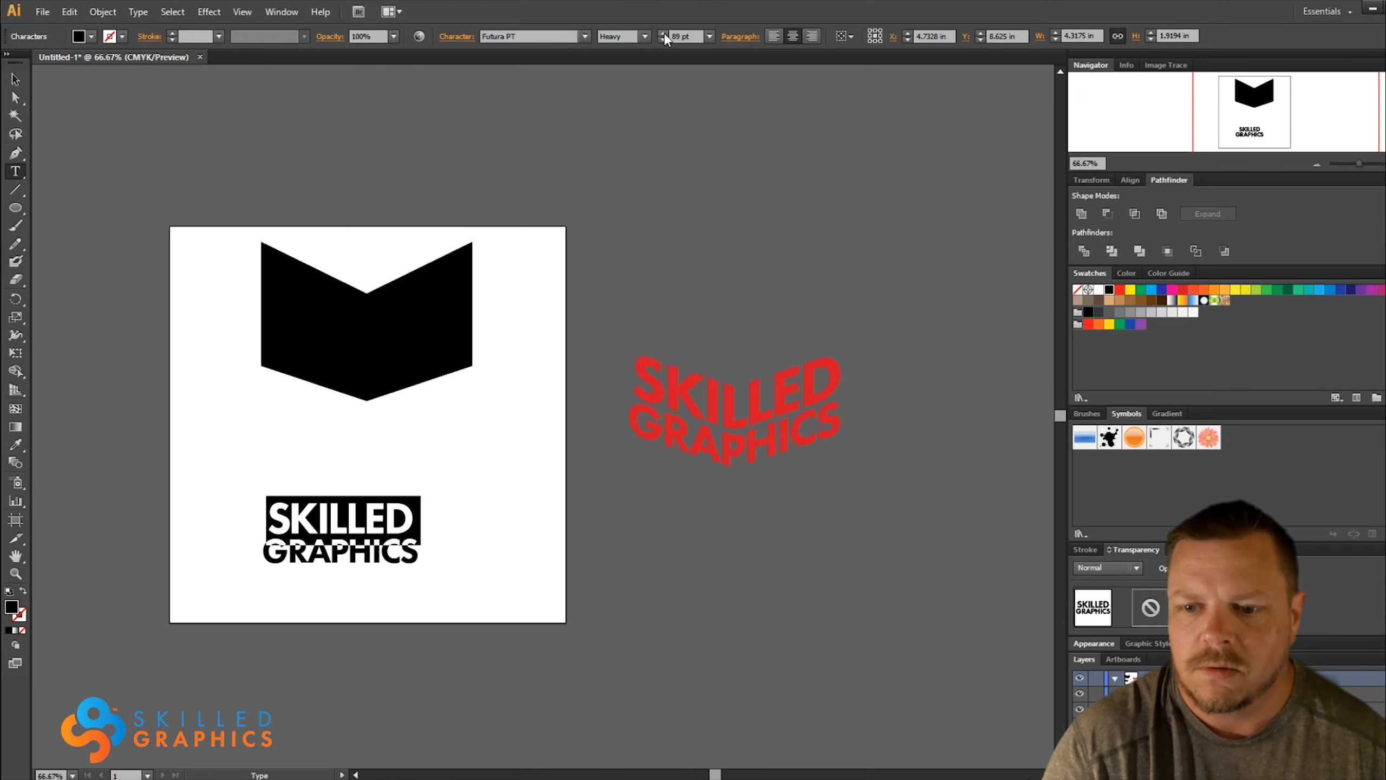
Scale the wordmark proportionally to about 5.9 in wide and place it behind the lower chevron, matching its sides
left_click(15, 79)
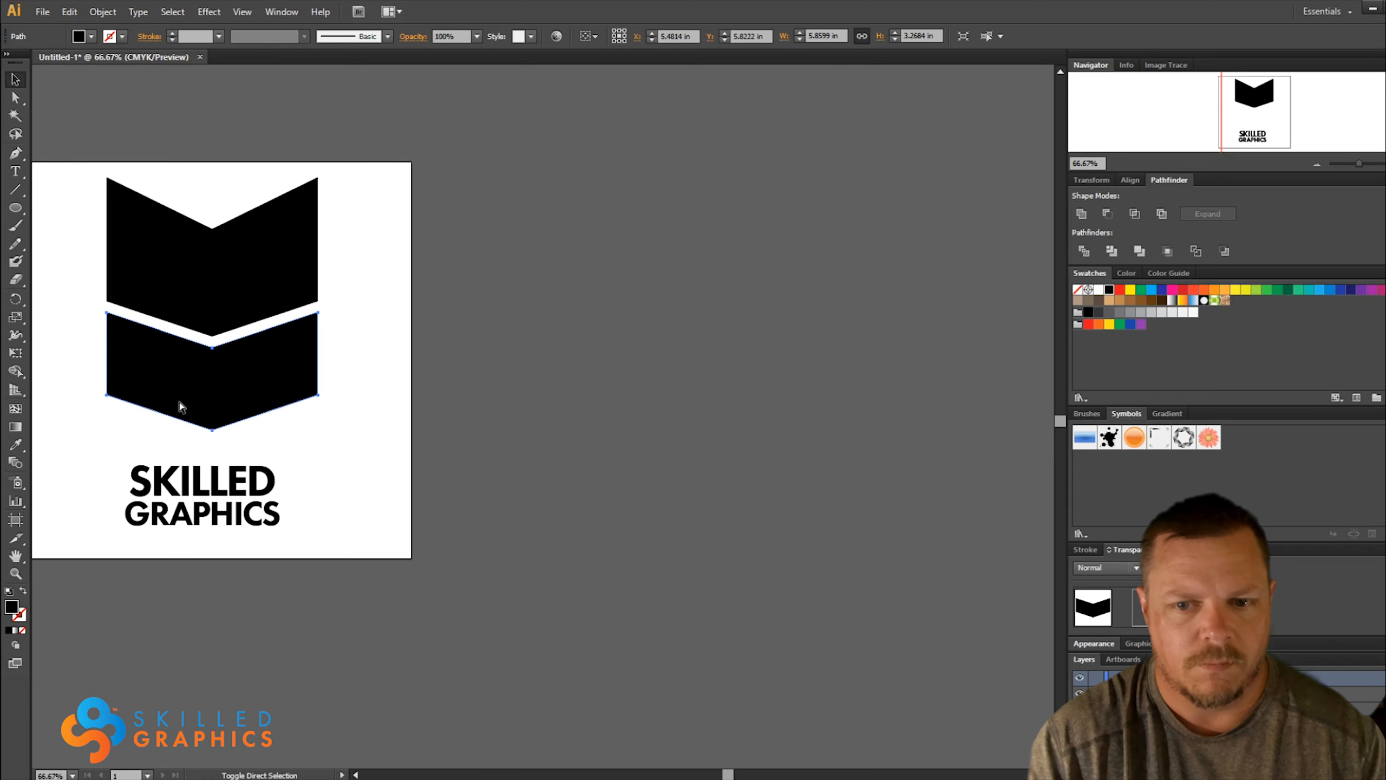
left_click(180, 402)
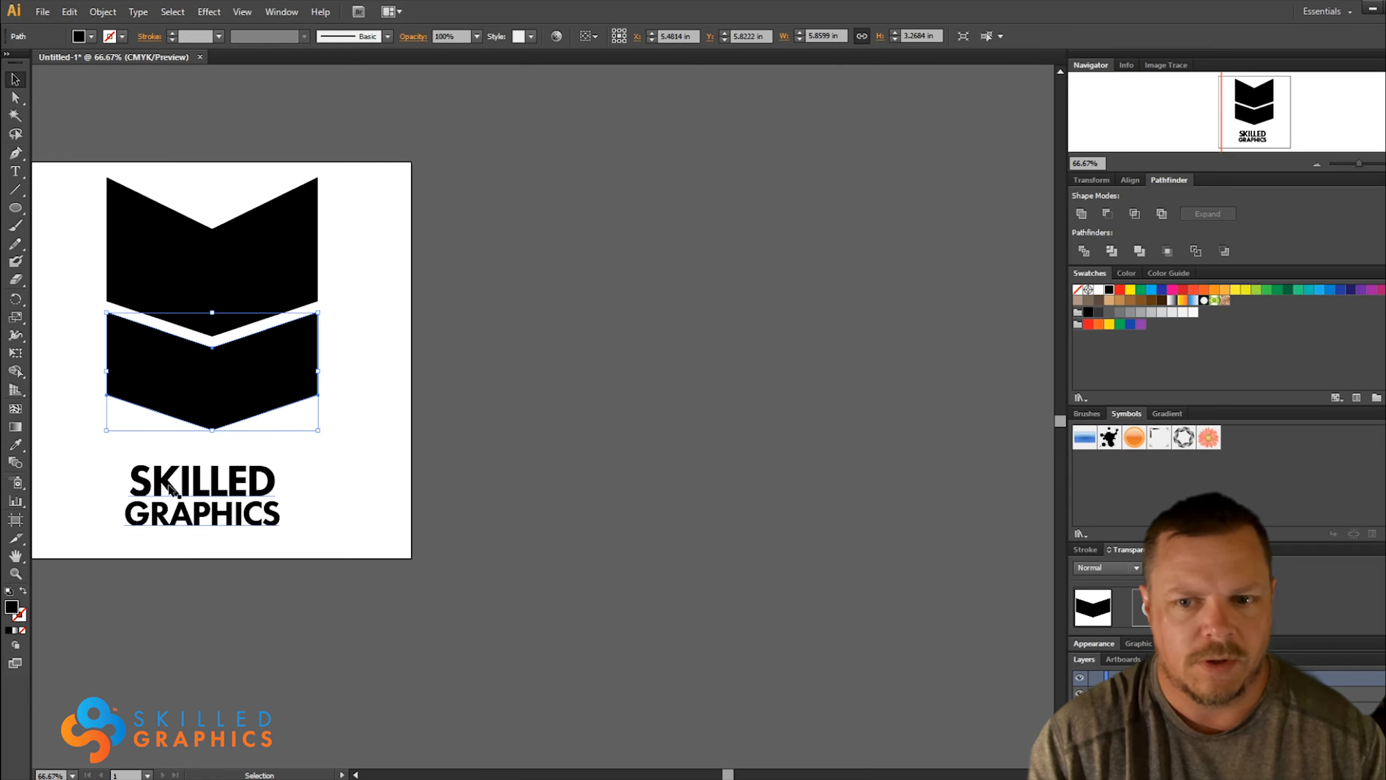
left_click(130, 473)
left_click_drag(121, 461, 95, 446)
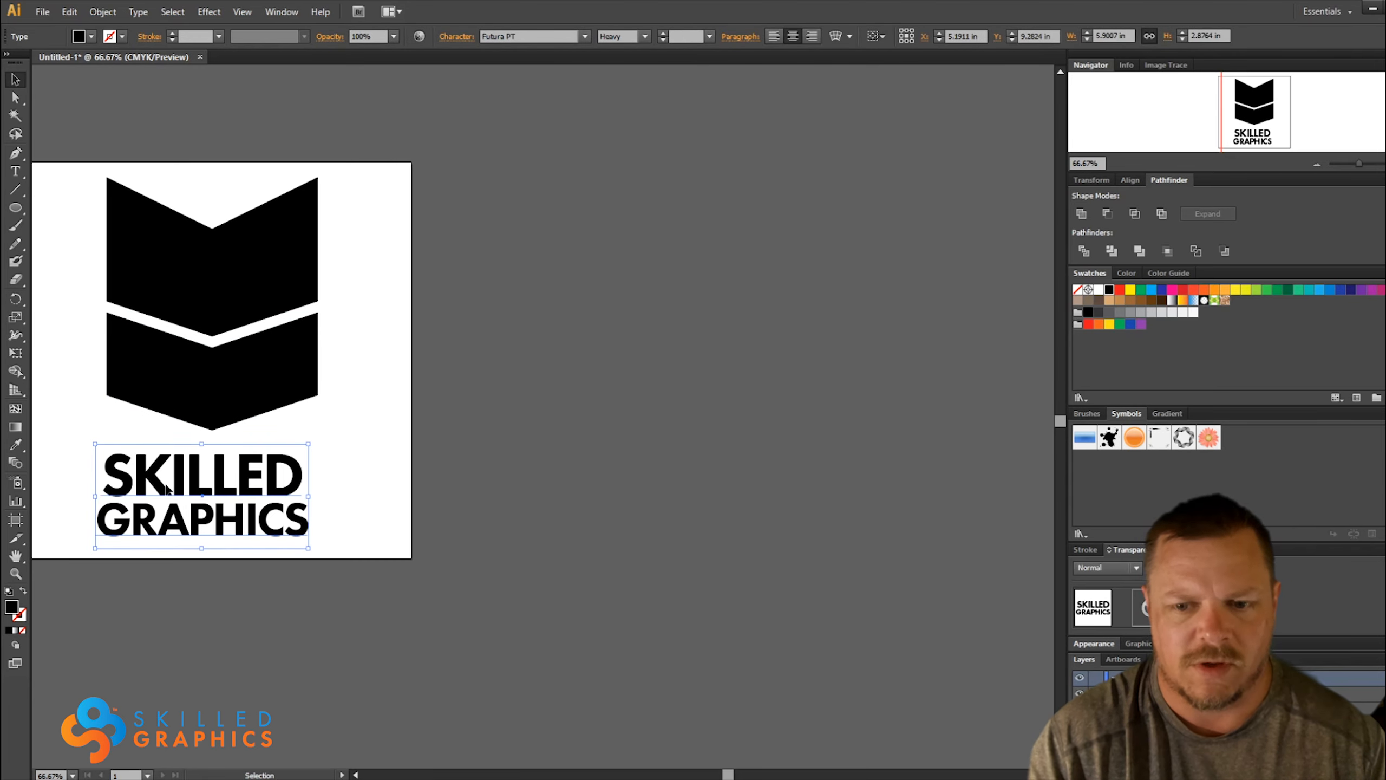
left_click_drag(164, 490, 173, 373)
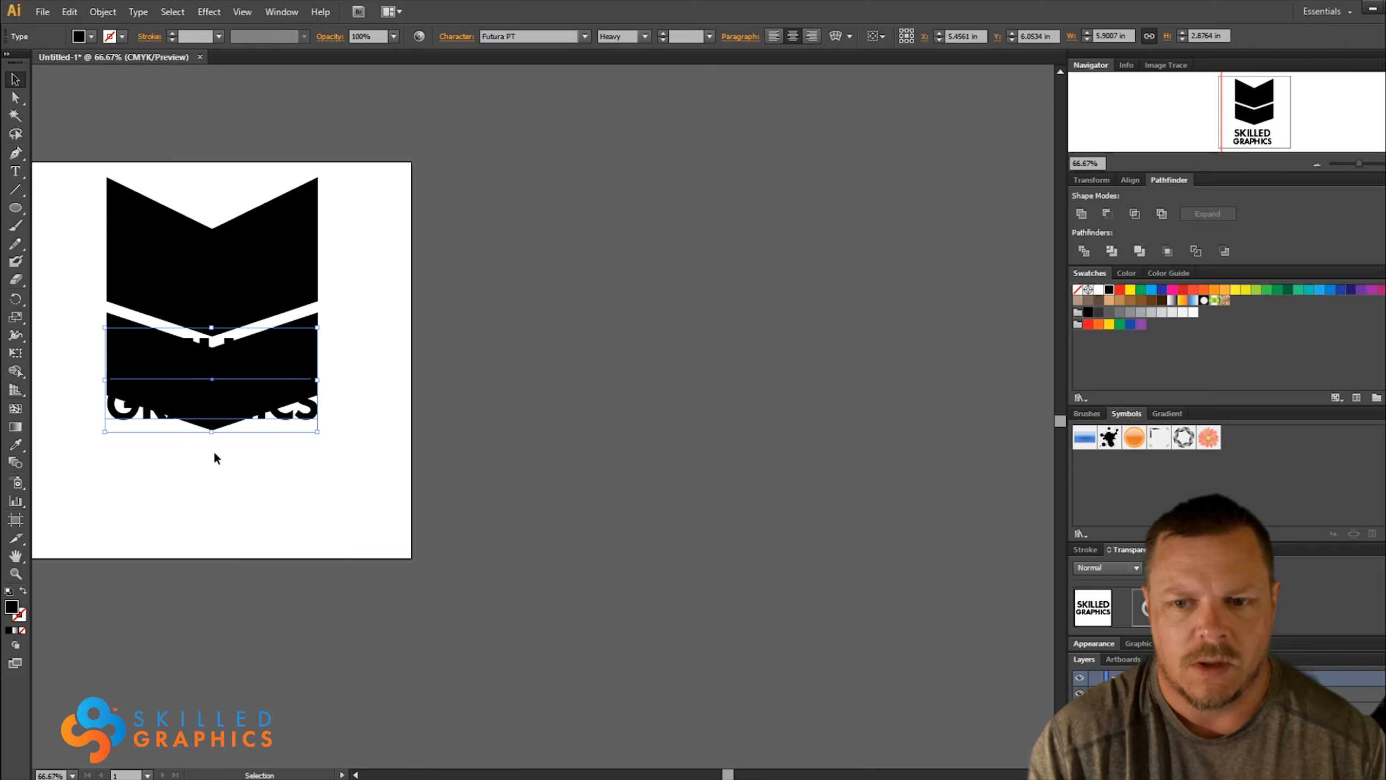
Fill the wordmark with red and warp it to the lower chevron's outline with Envelope Distort, Make with Top Object
left_click(1182, 290)
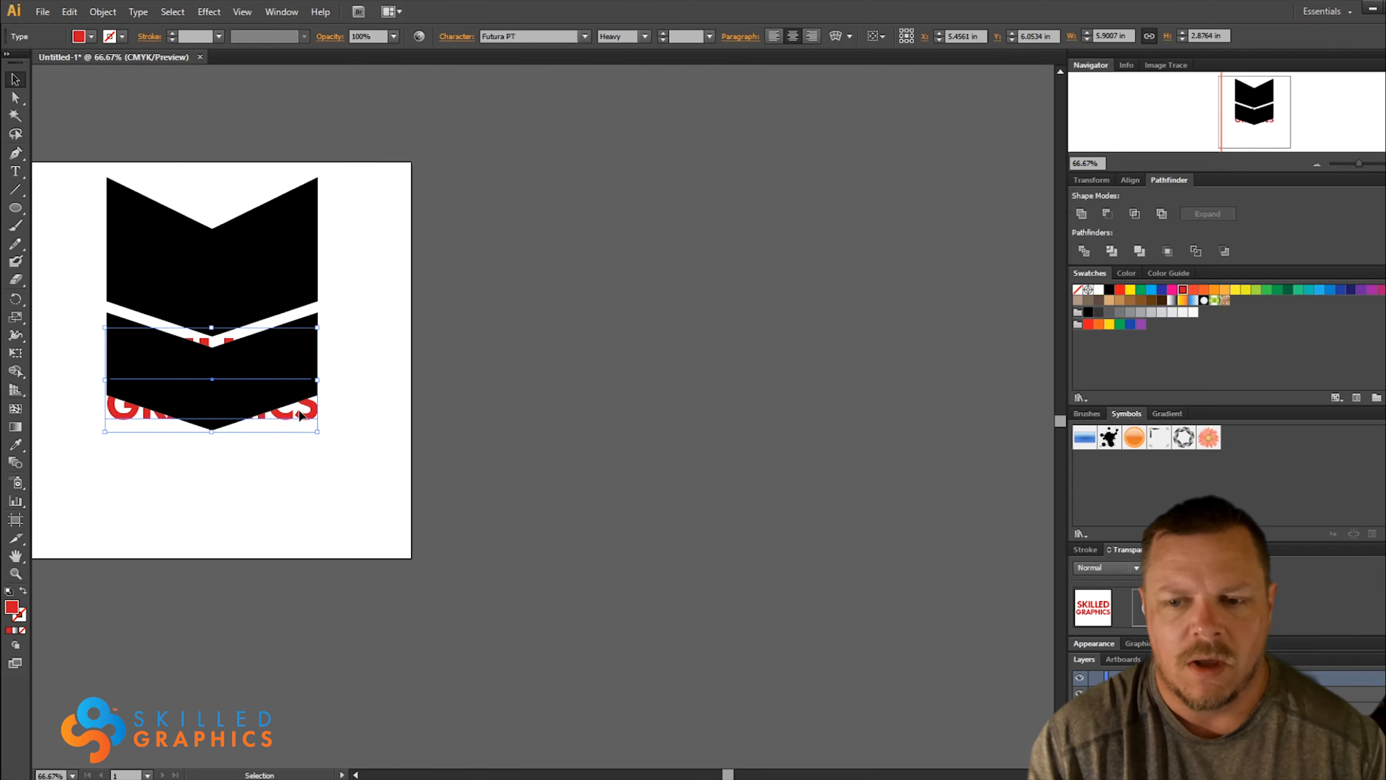
left_click(212, 355, "shift")
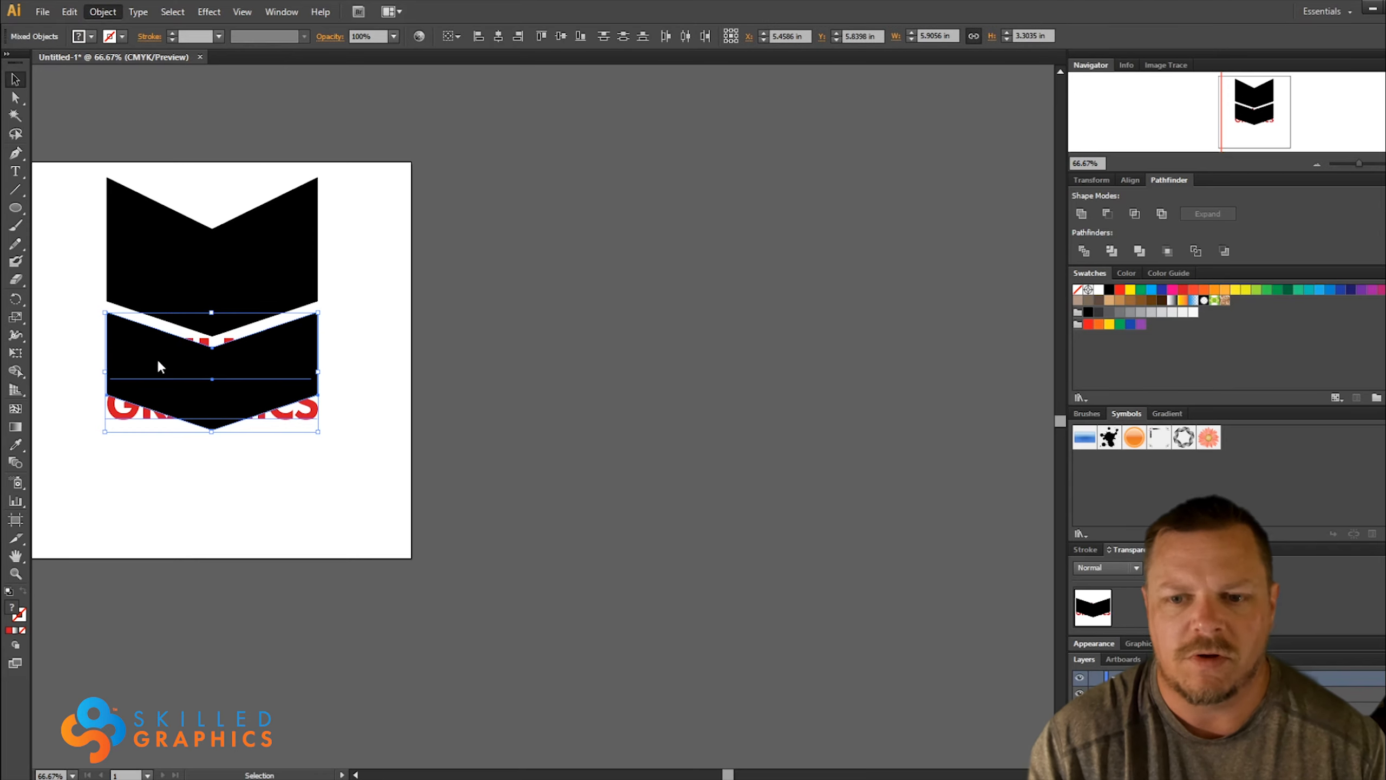
key("ctrl+alt+c")
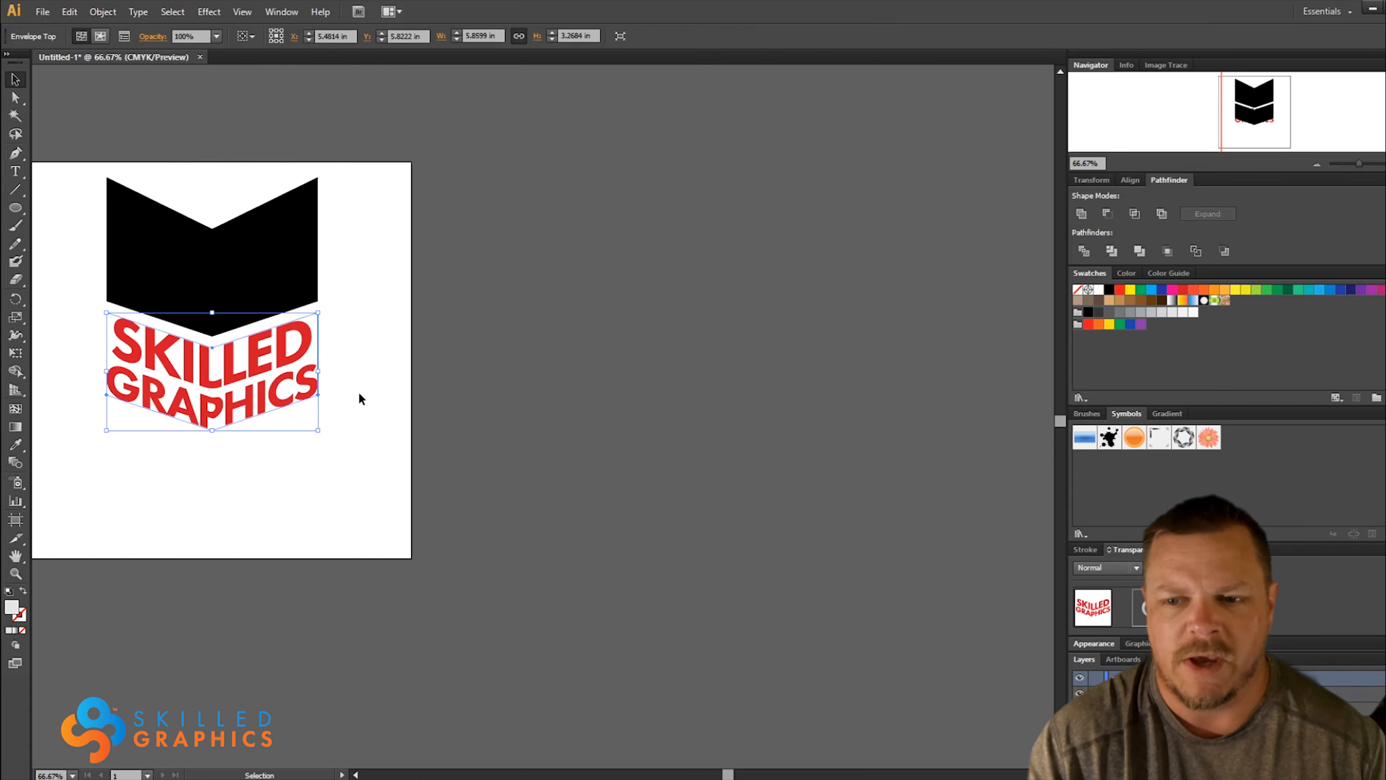
left_click(337, 514)
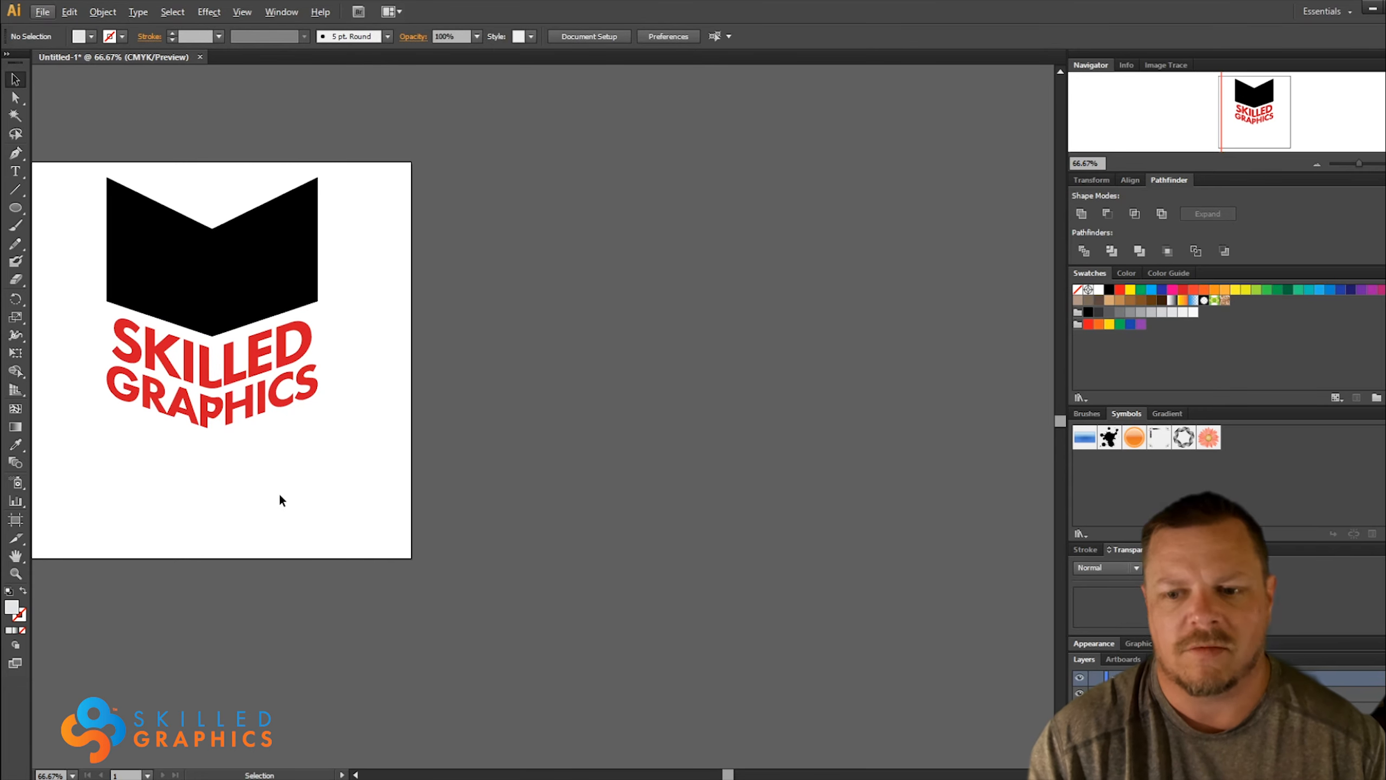
left_click_drag(267, 489, 416, 541)
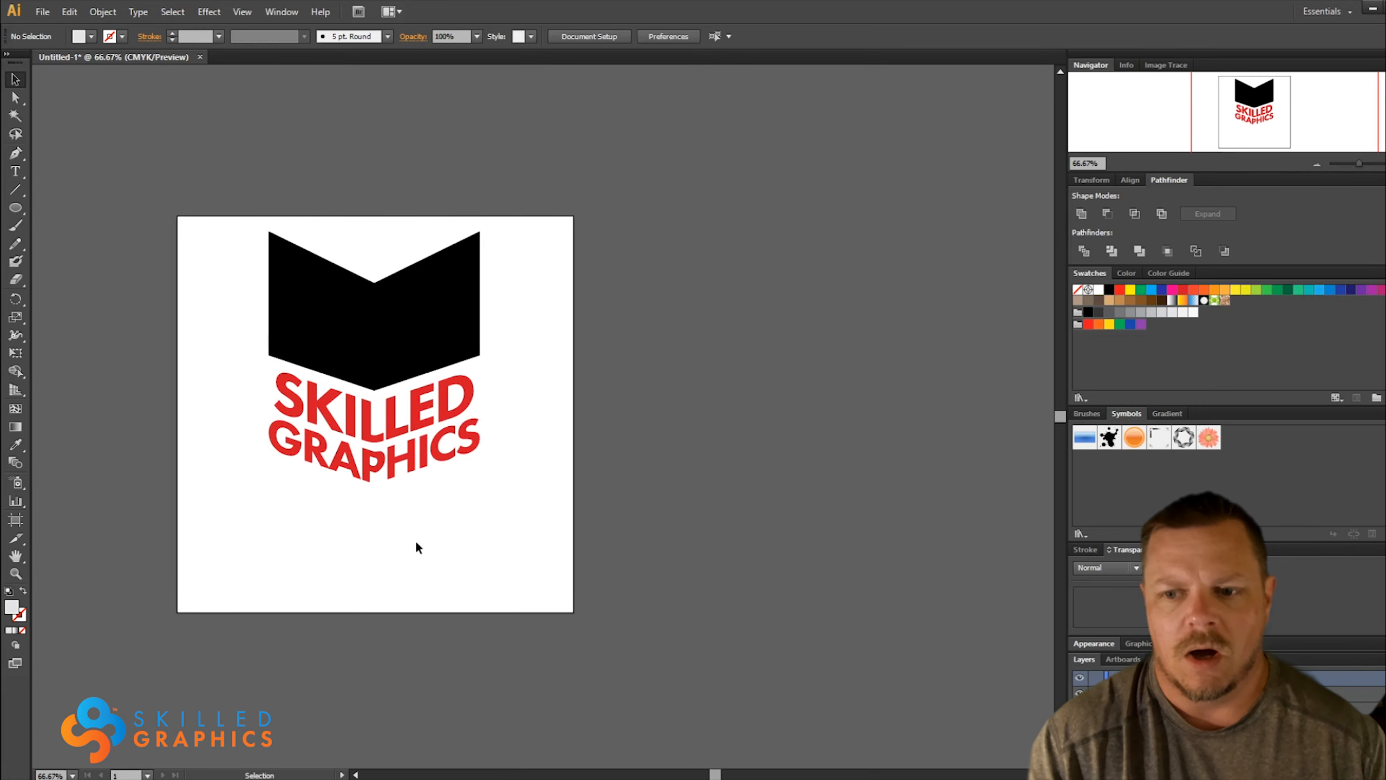
Undo the envelope warp and the red fill of the wordmark
key("ctrl+z")
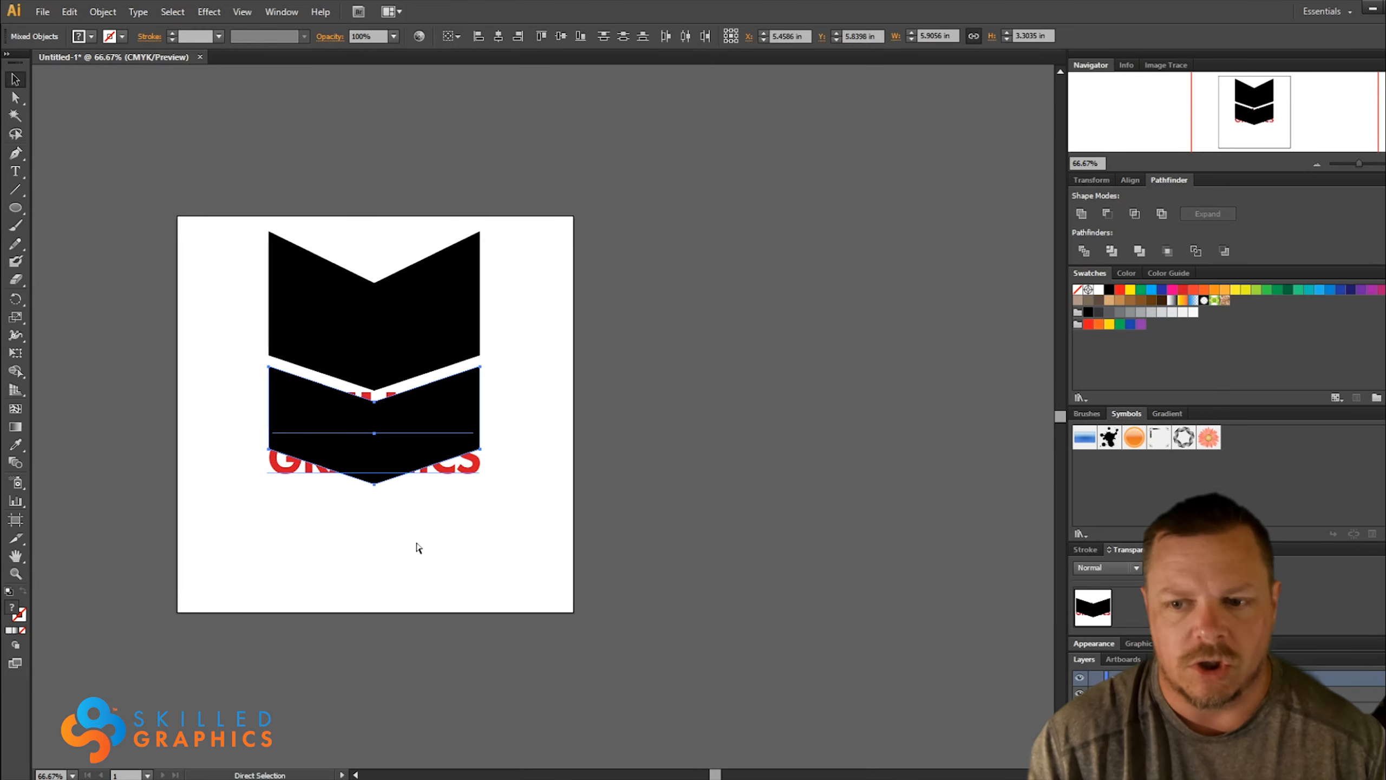
key("ctrl+z")
left_click(528, 375)
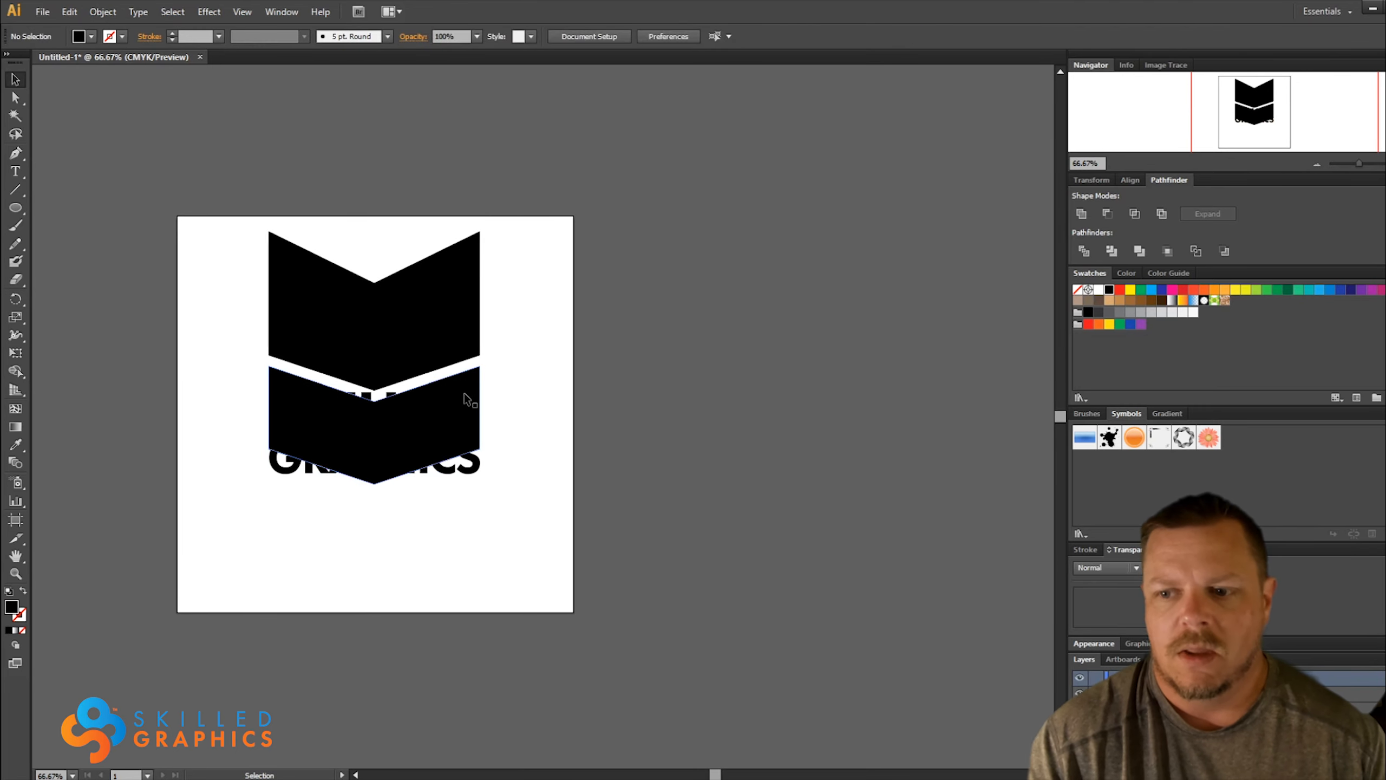
Delete both black chevrons, keeping only the flat wordmark on the artboard
left_click(468, 399)
key("Delete")
left_click(419, 340)
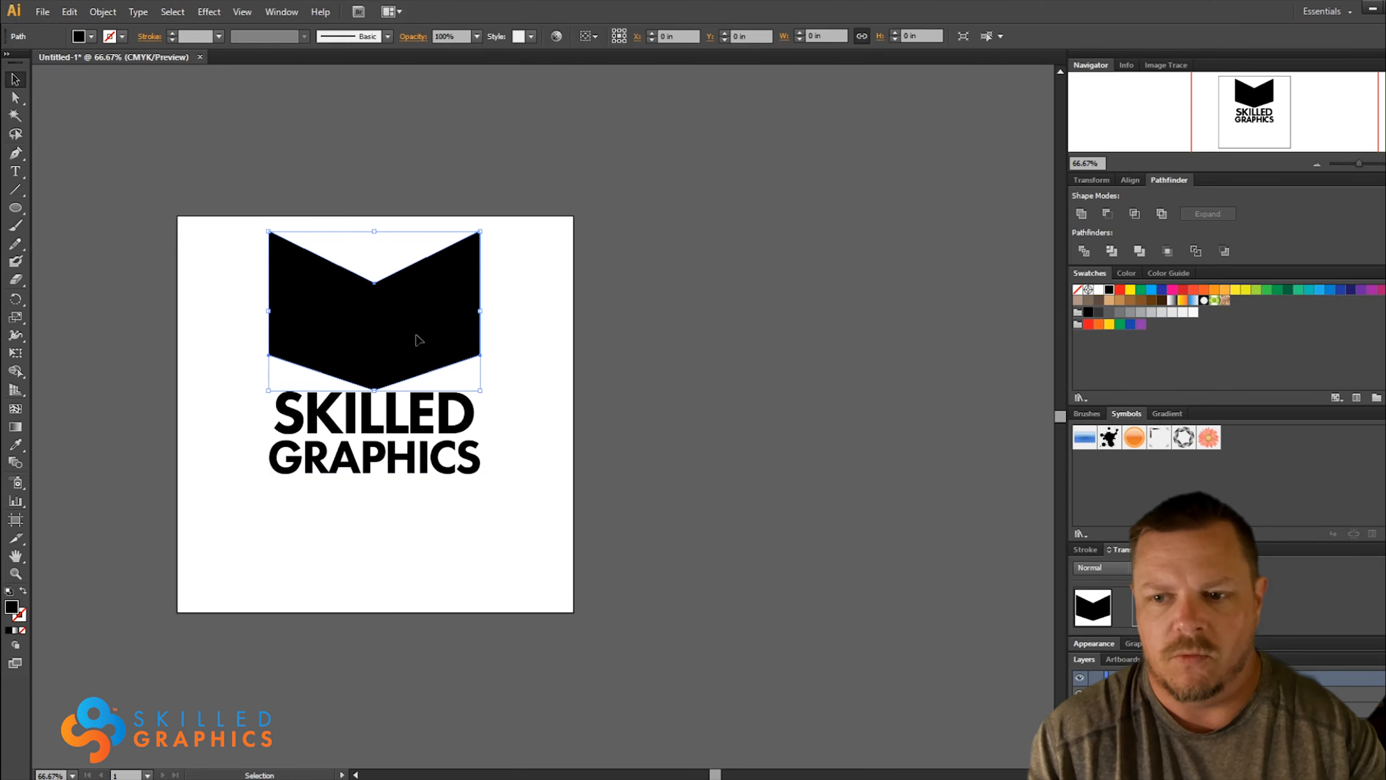
key("Delete")
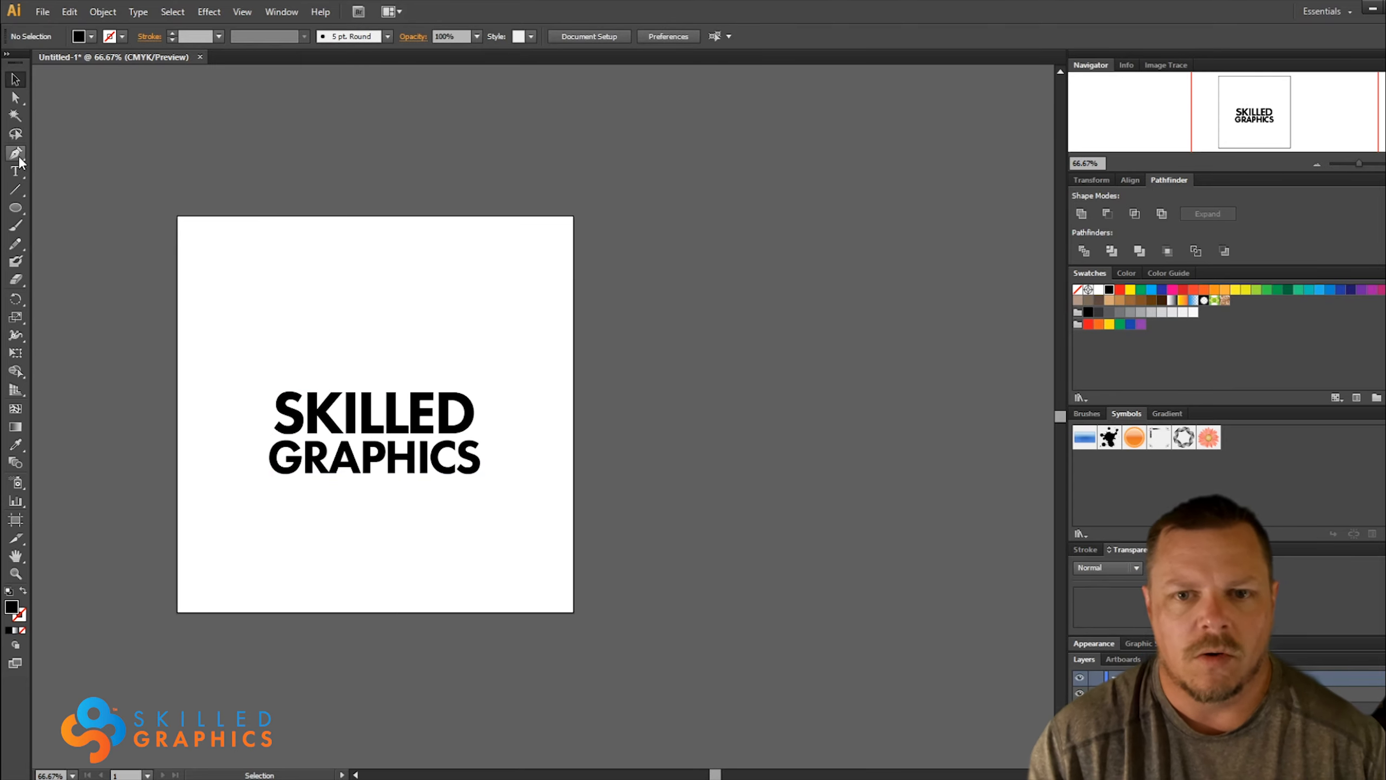
Draw a closed wavy banner shape about 8.67 in wide and 3.47 in high over the wordmark with the Pen tool
left_click(17, 154)
left_click(210, 369)
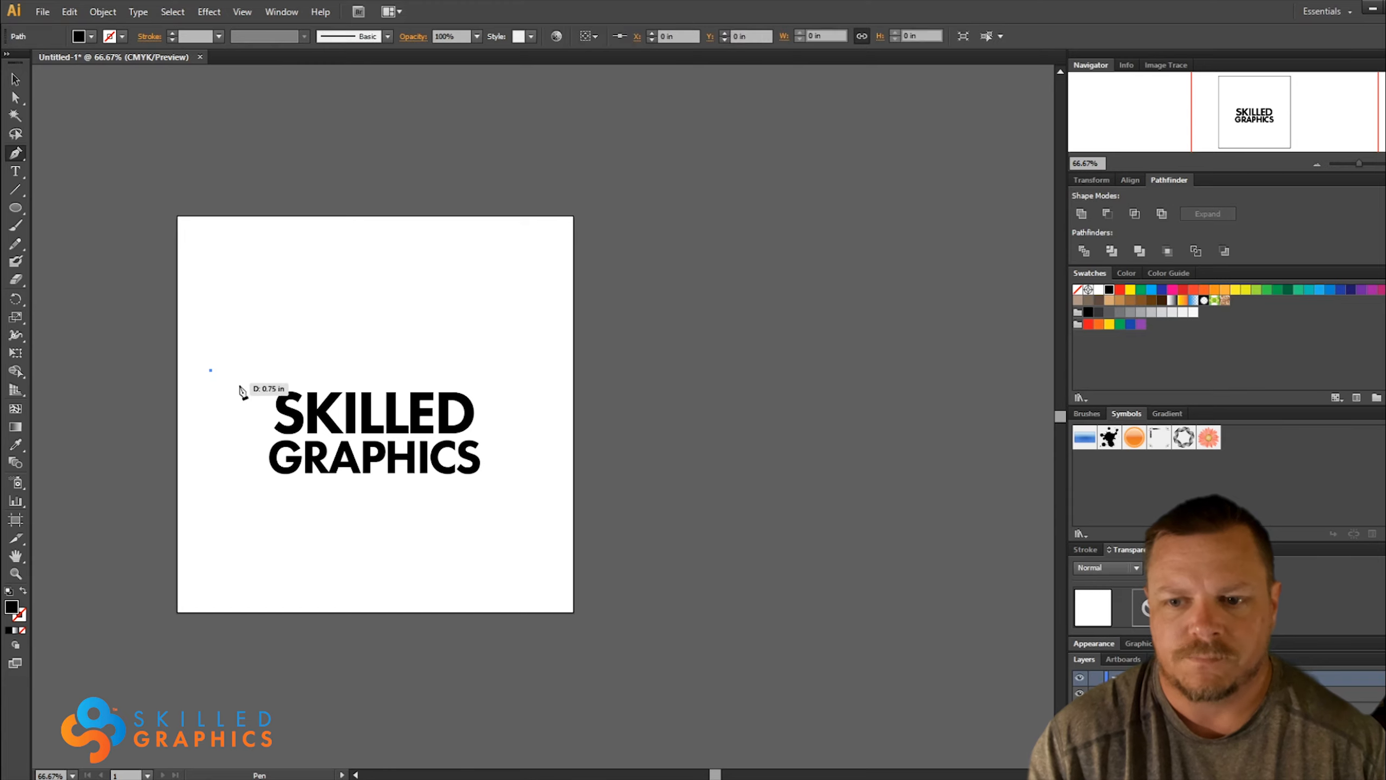
left_click_drag(266, 396, 460, 437)
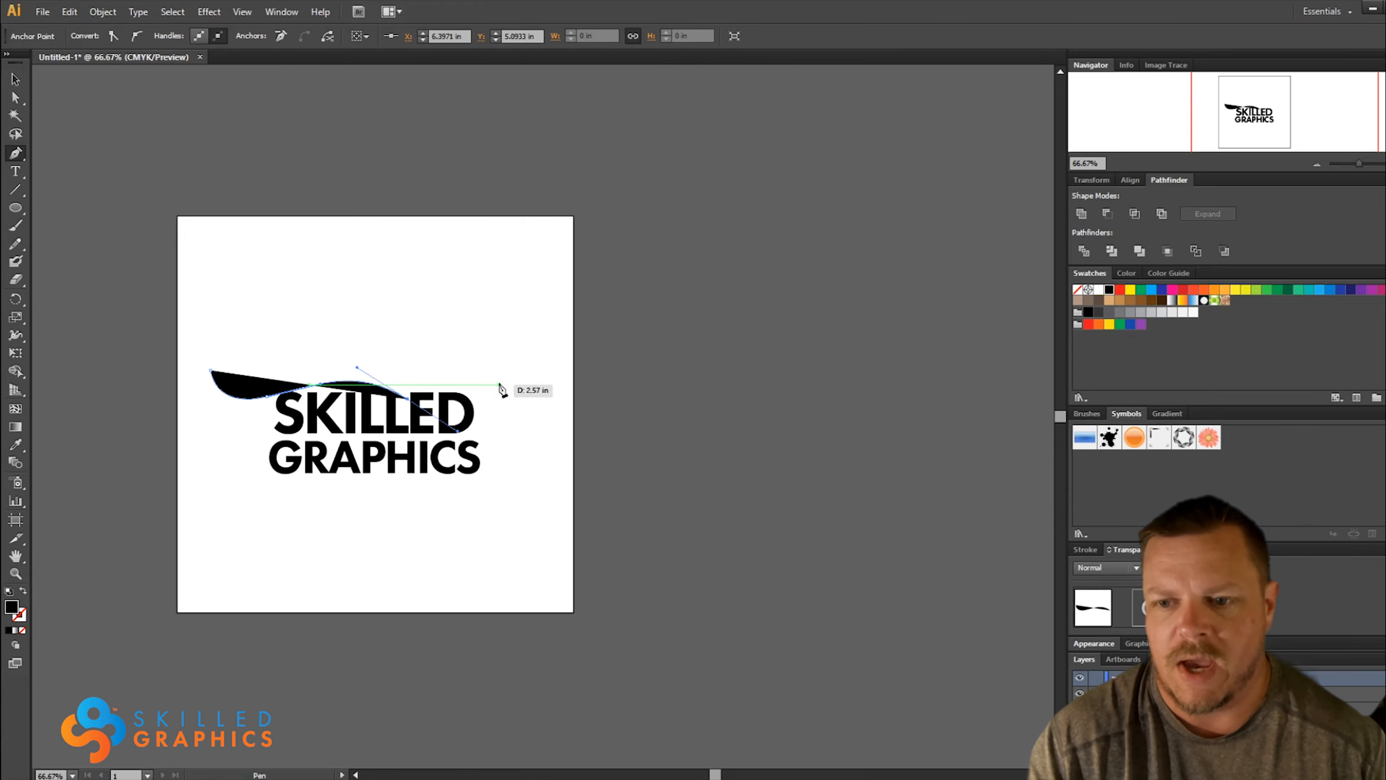
left_click_drag(500, 386, 526, 369)
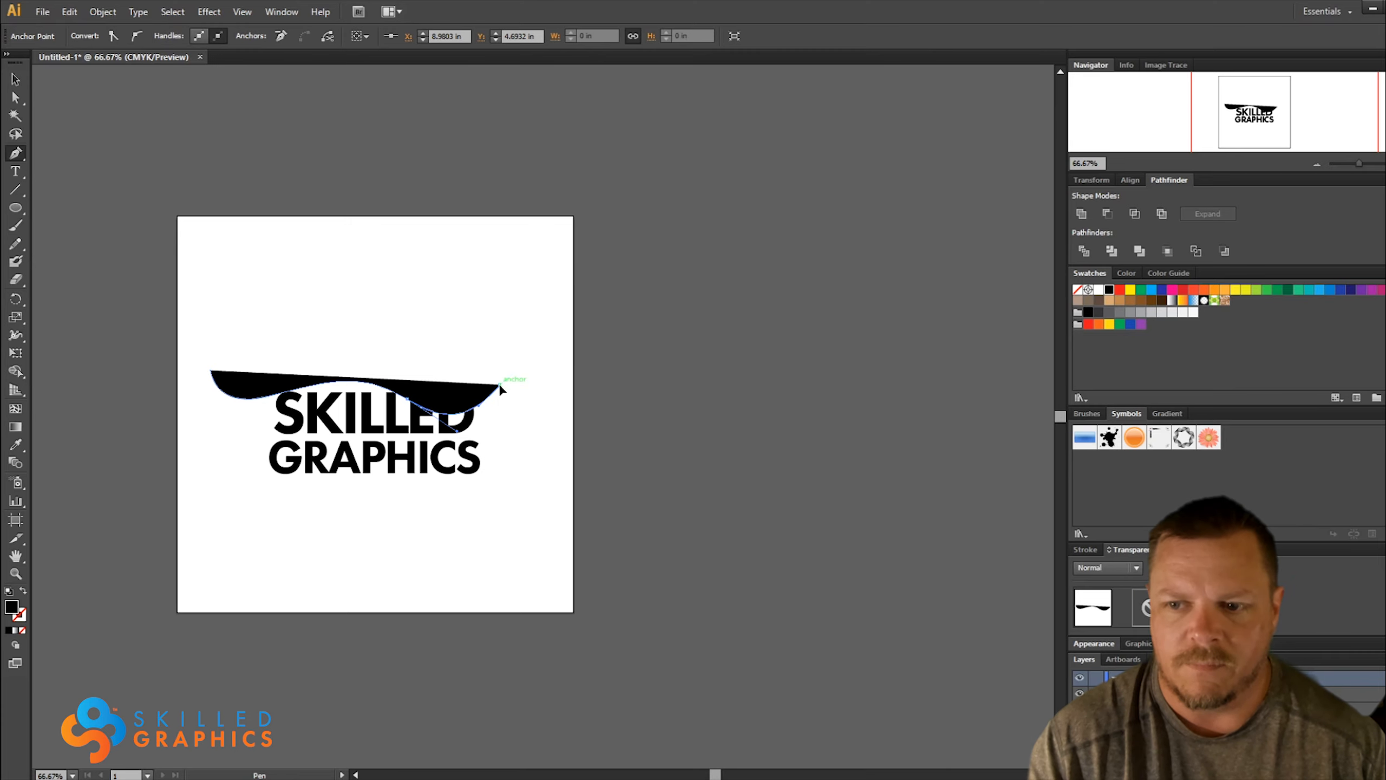
left_click(500, 481)
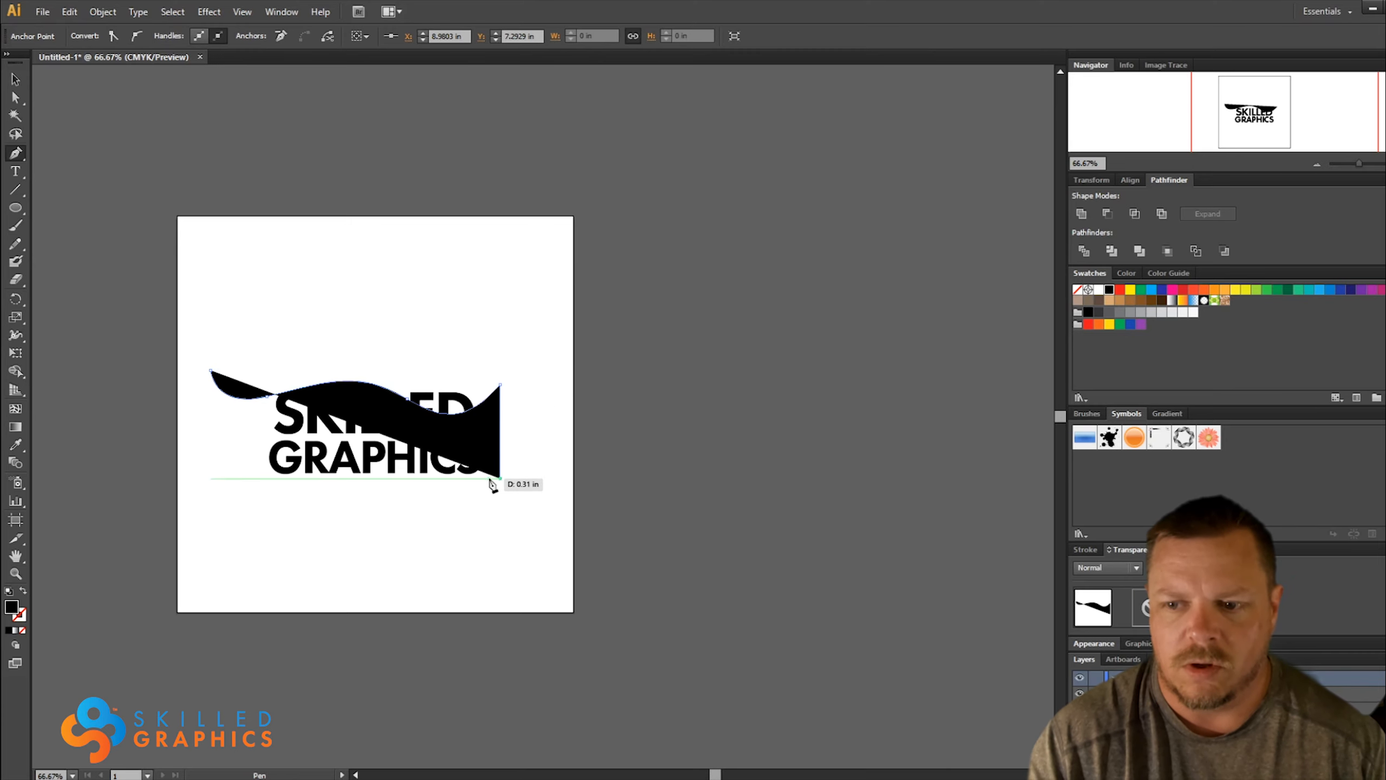
left_click_drag(408, 485, 234, 475)
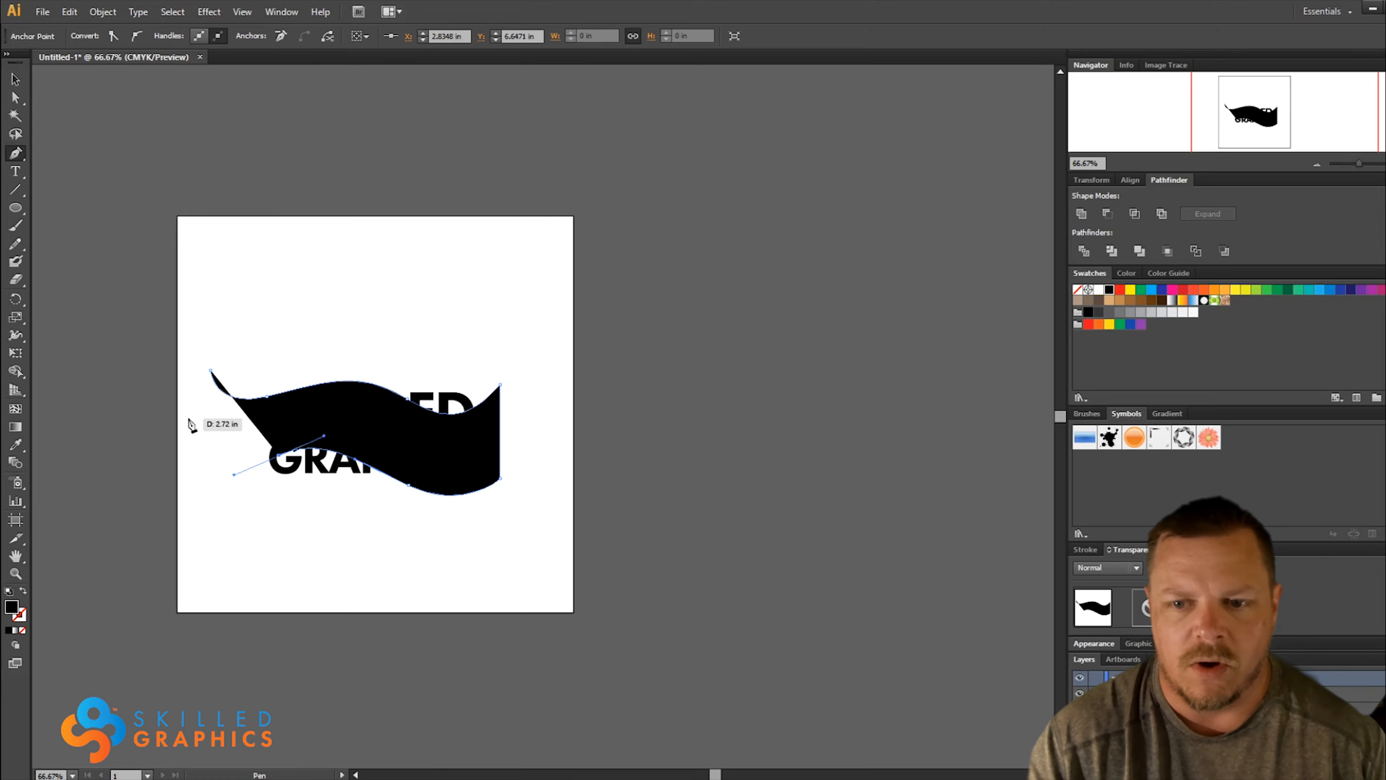
left_click_drag(188, 419, 177, 404)
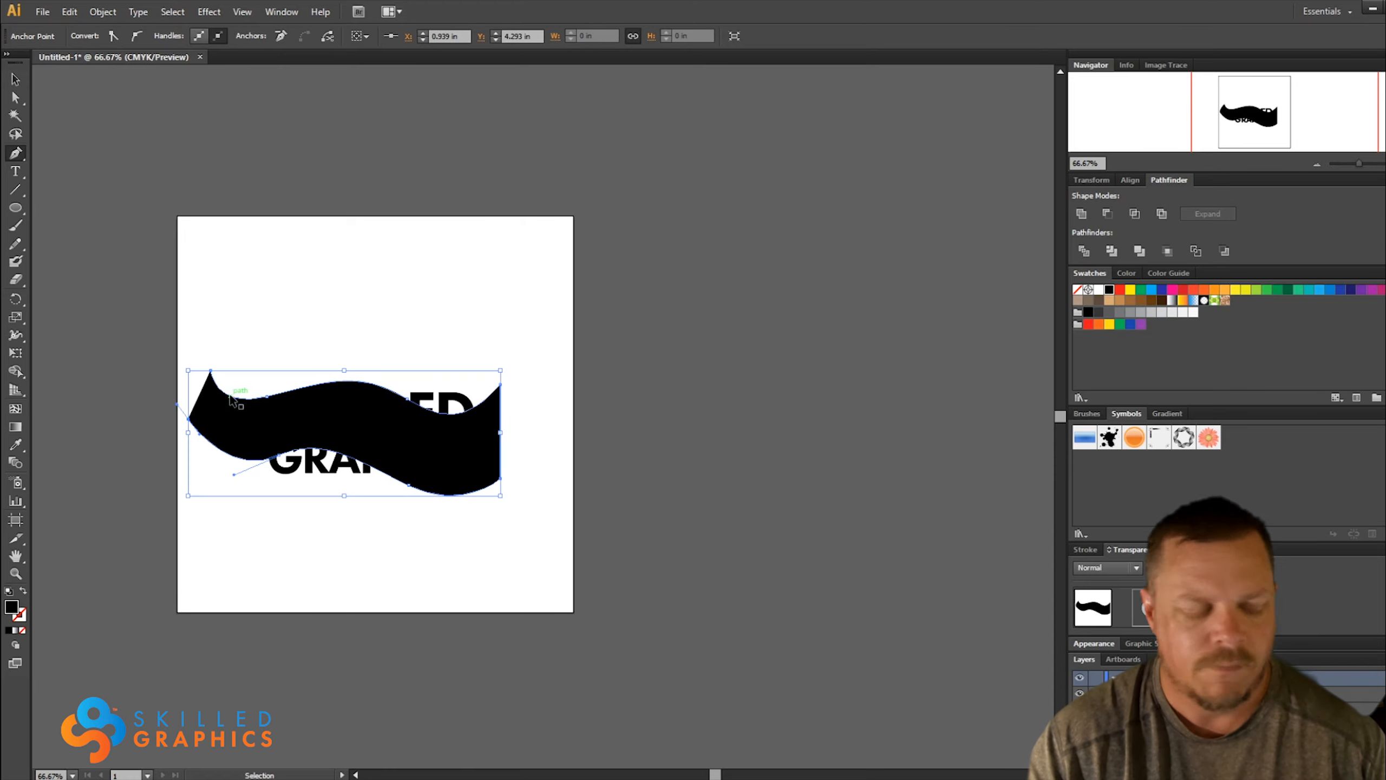
left_click(188, 419)
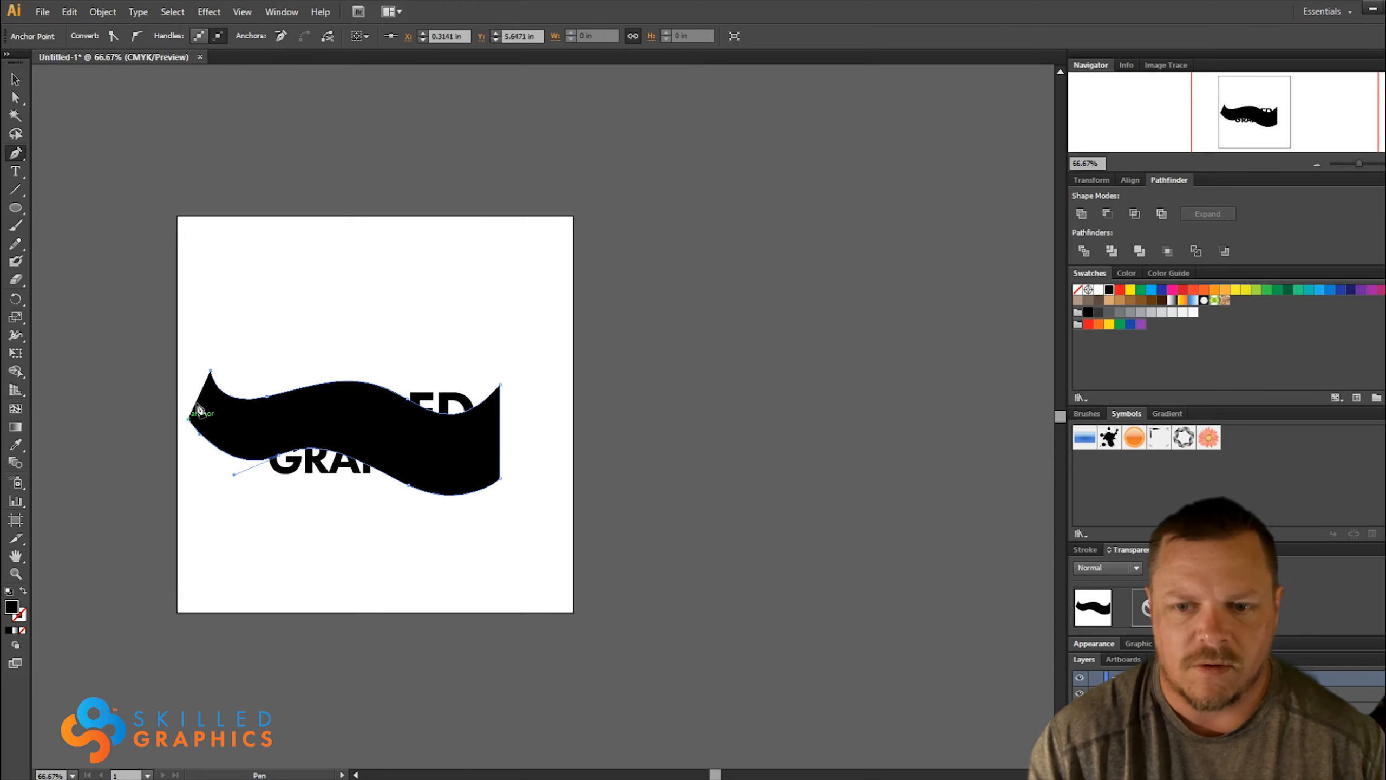
left_click(210, 371)
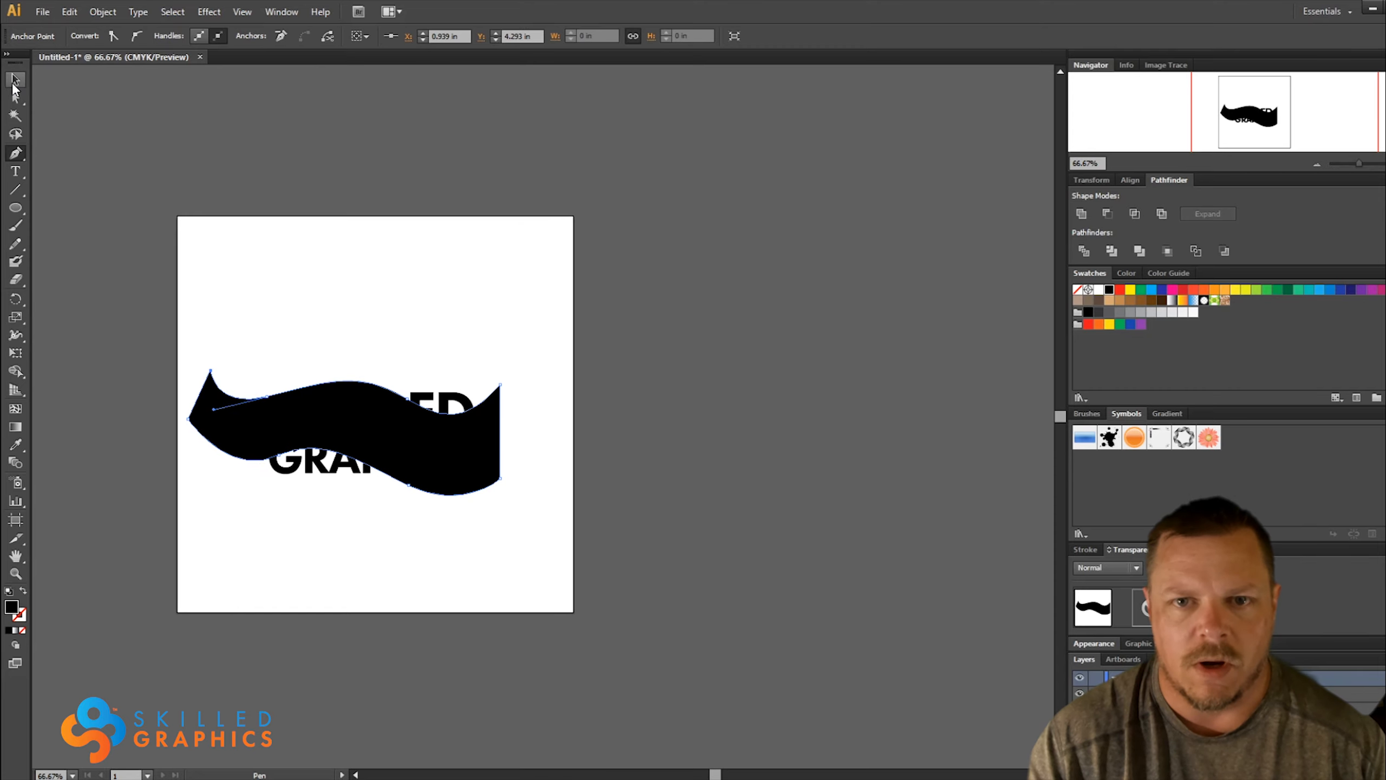
Reposition the wordmark centrally behind the wavy banner and fill the wordmark with red
left_click(15, 79)
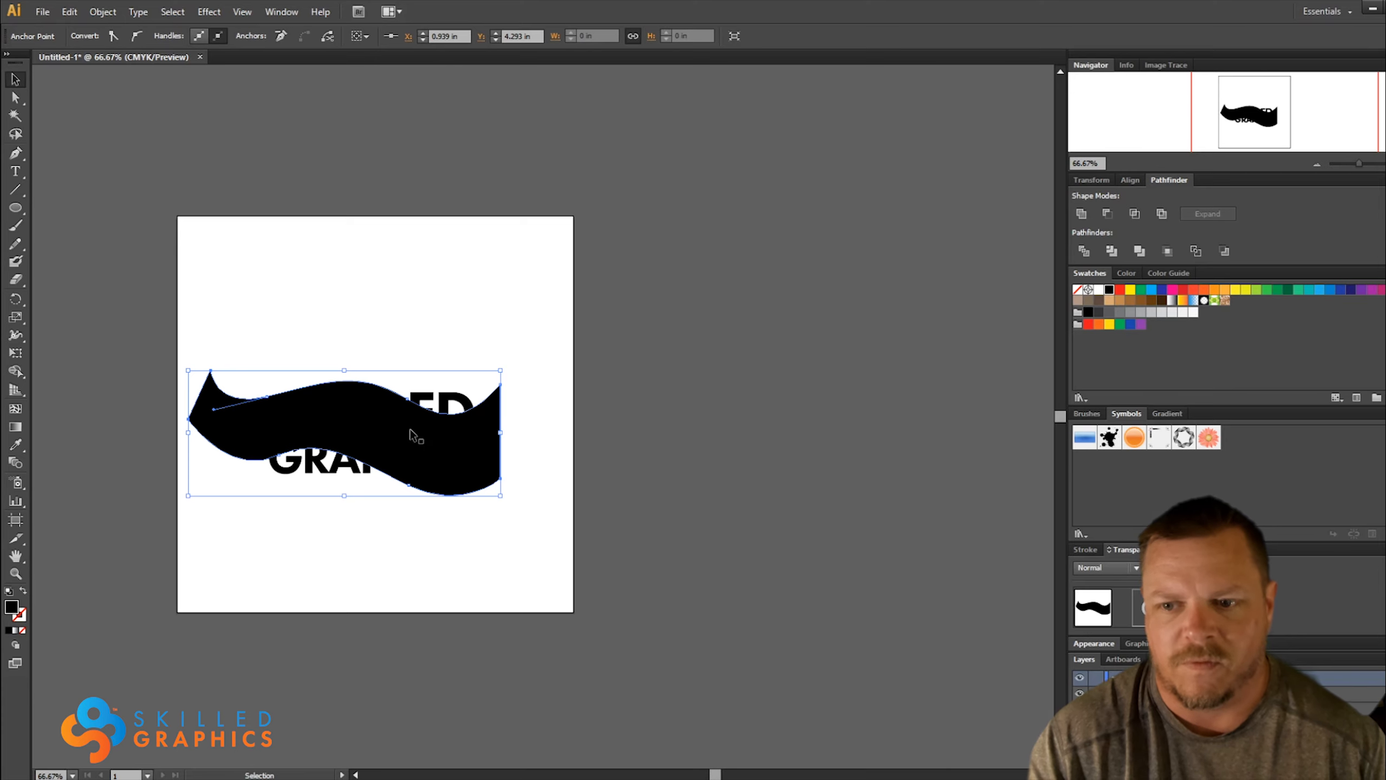
left_click_drag(347, 430, 363, 344)
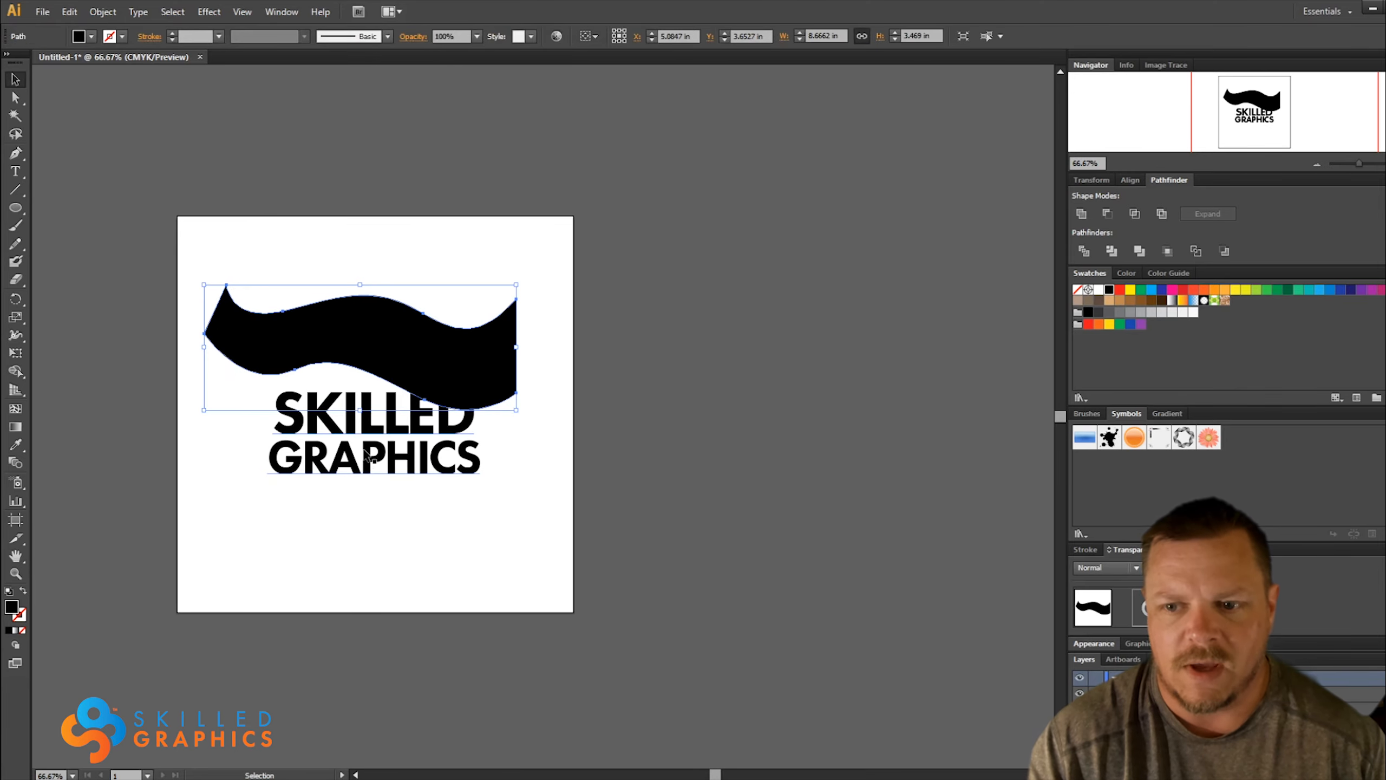
left_click_drag(365, 453, 342, 463)
left_click(365, 520)
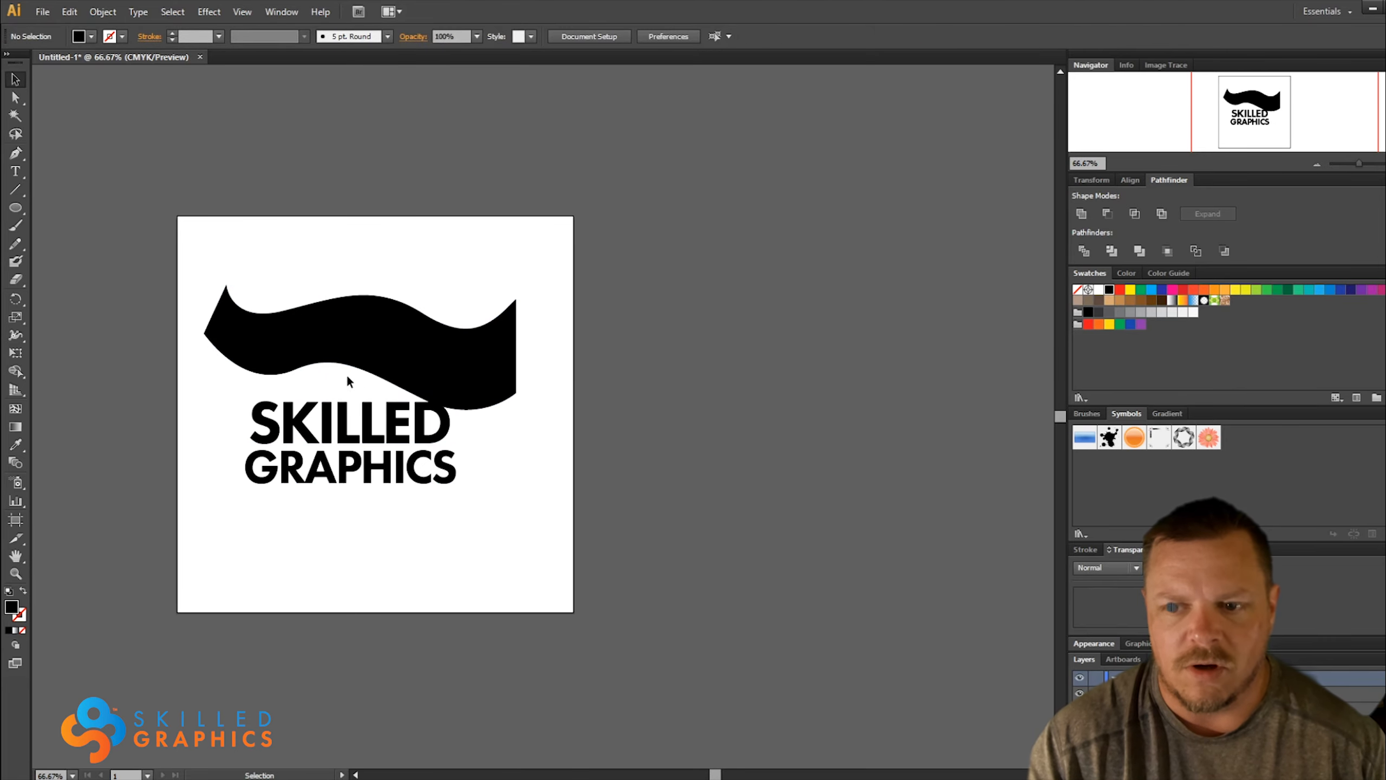
left_click_drag(353, 347, 335, 450)
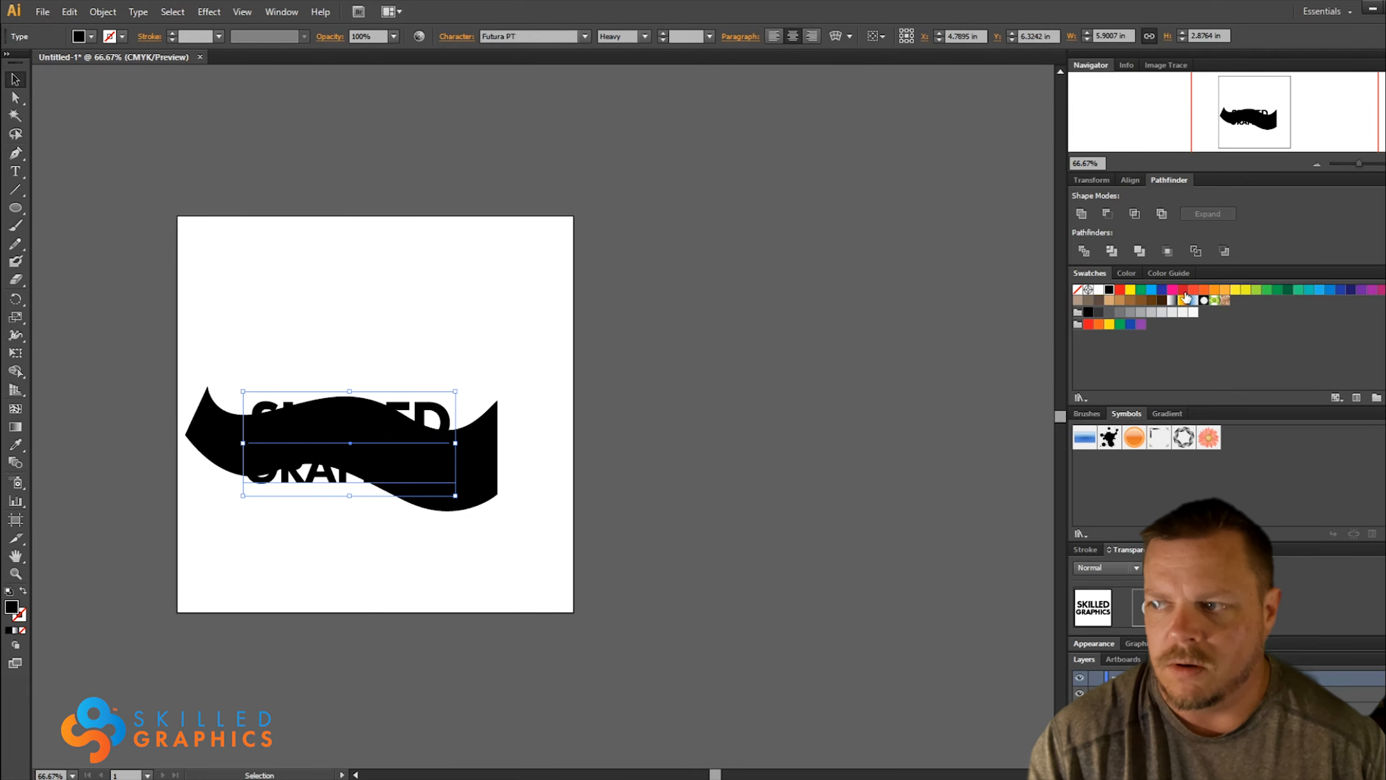
left_click(1184, 290)
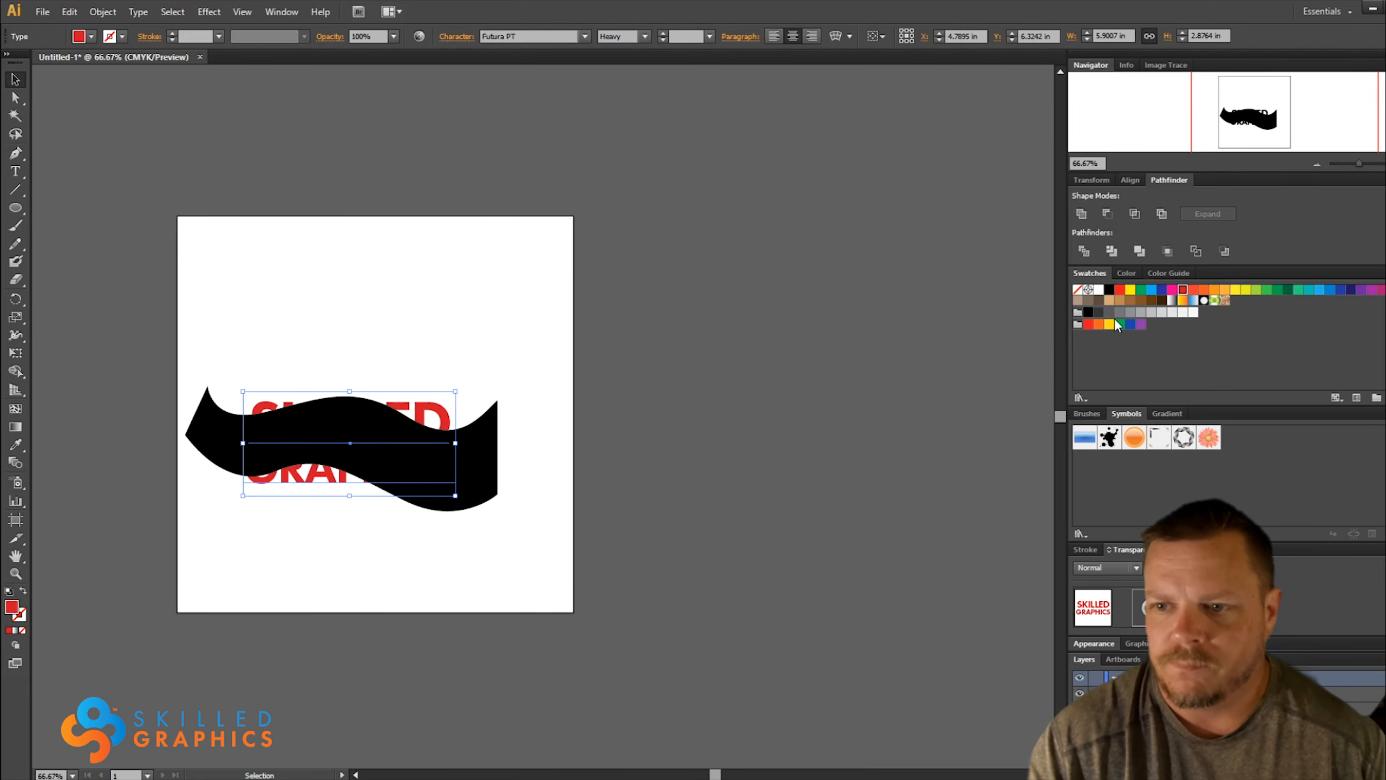
left_click(483, 387)
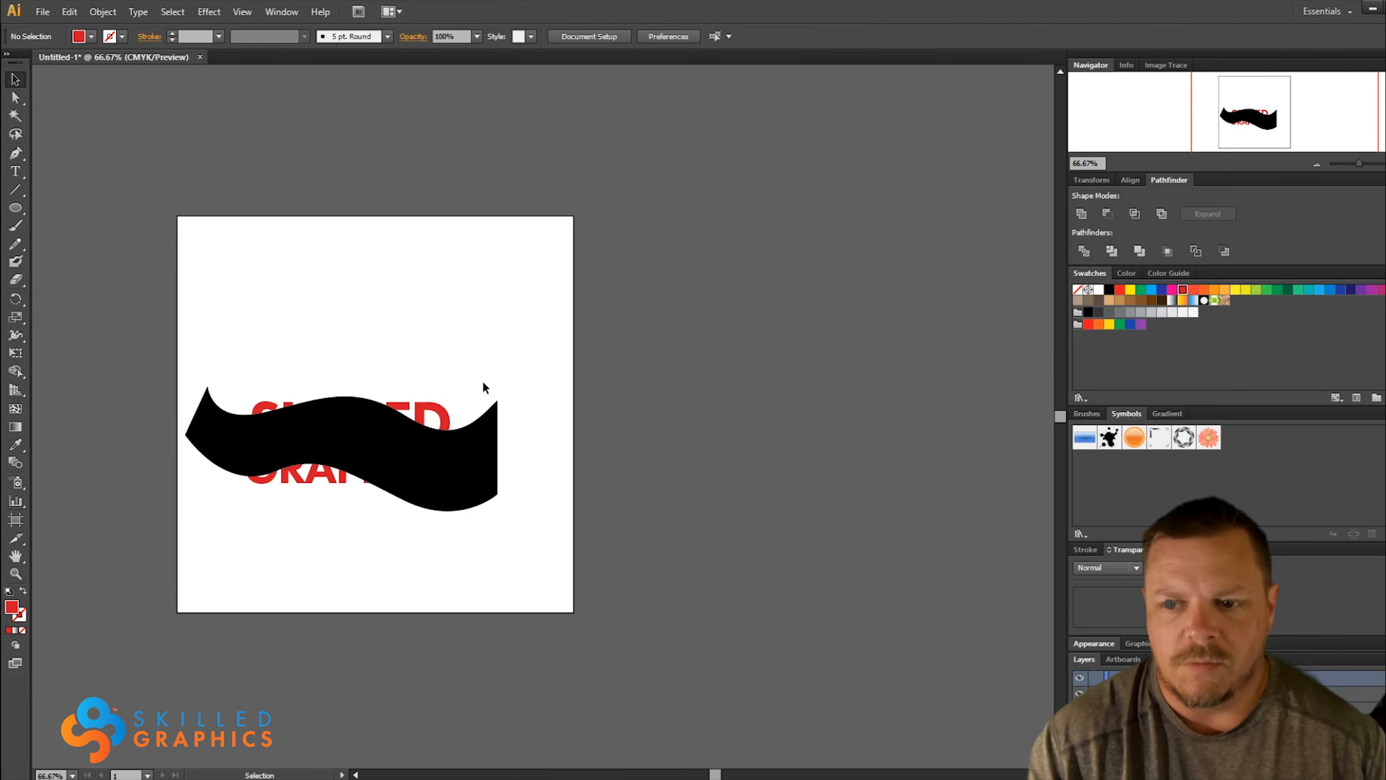
Warp the red wordmark into the wavy banner shape with Envelope Distort, Make with Top Object
left_click(444, 418)
left_click(486, 446, "shift")
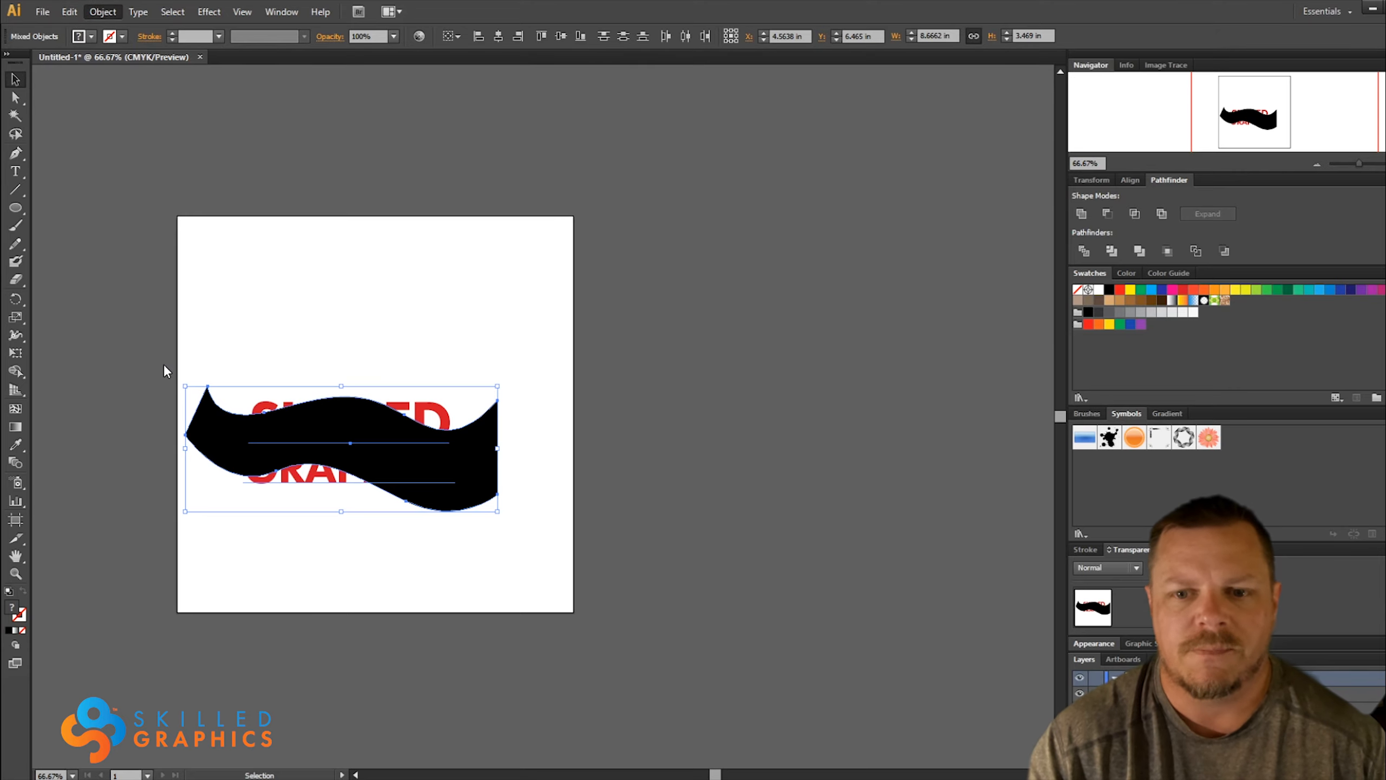
key("ctrl+alt+c")
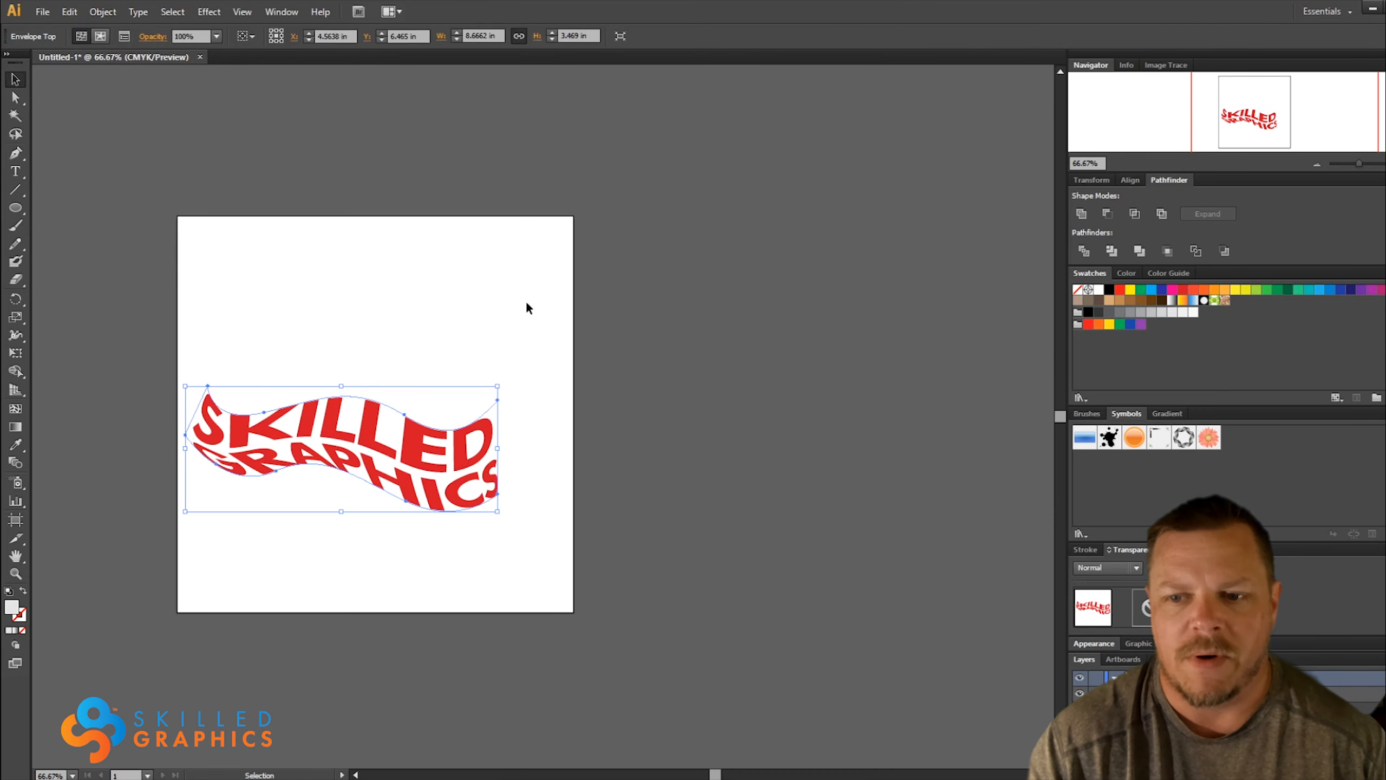
left_click(559, 313)
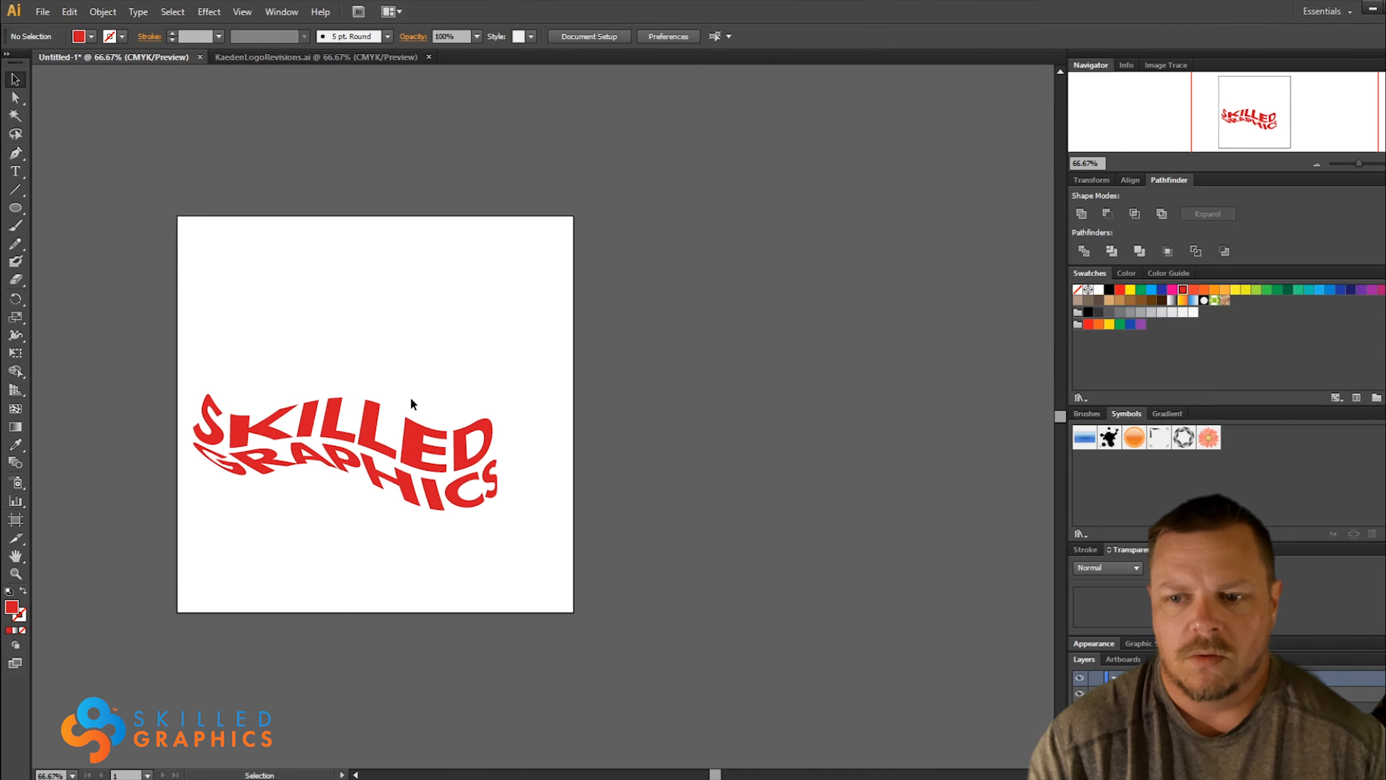
Replace the text inside the wavy envelope with WATEREYWAVE
double_click(358, 442)
double_click(310, 437)
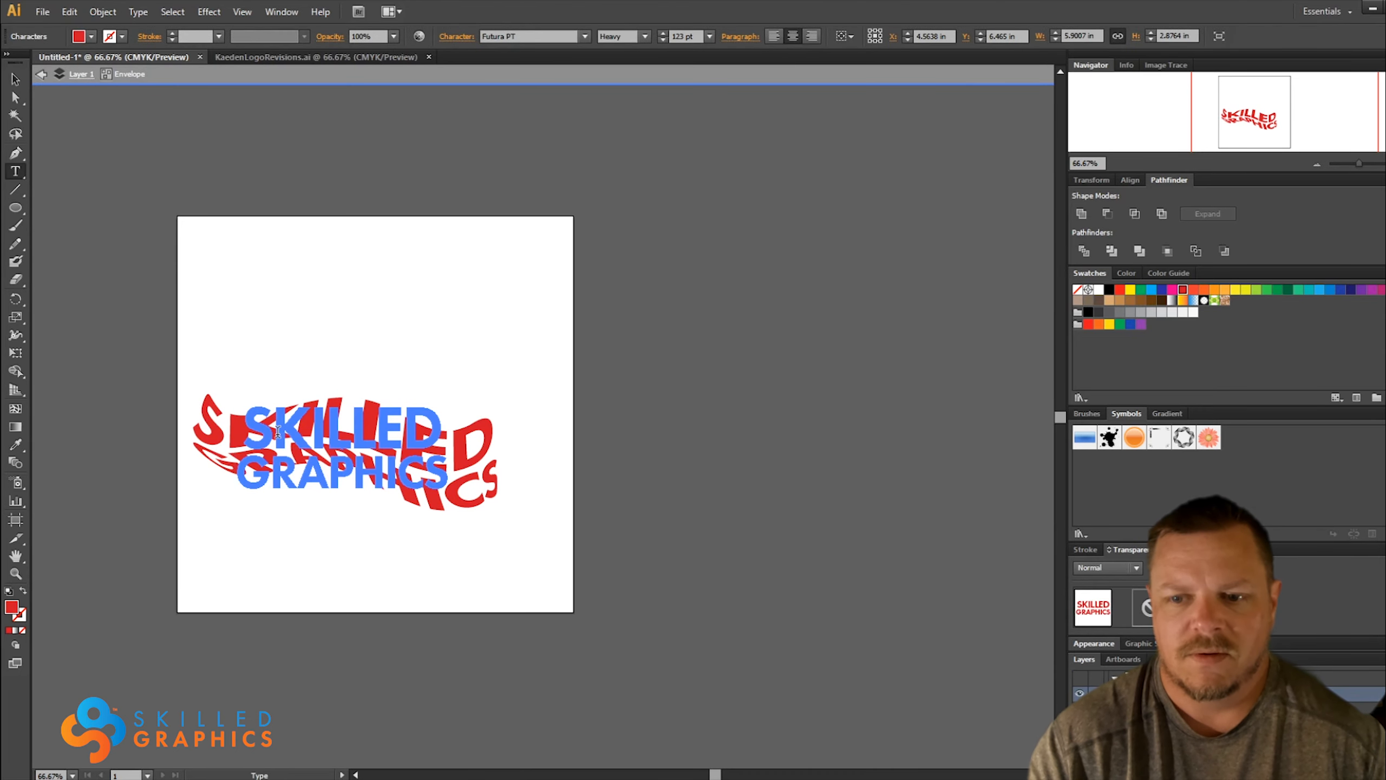
key("ctrl+a")
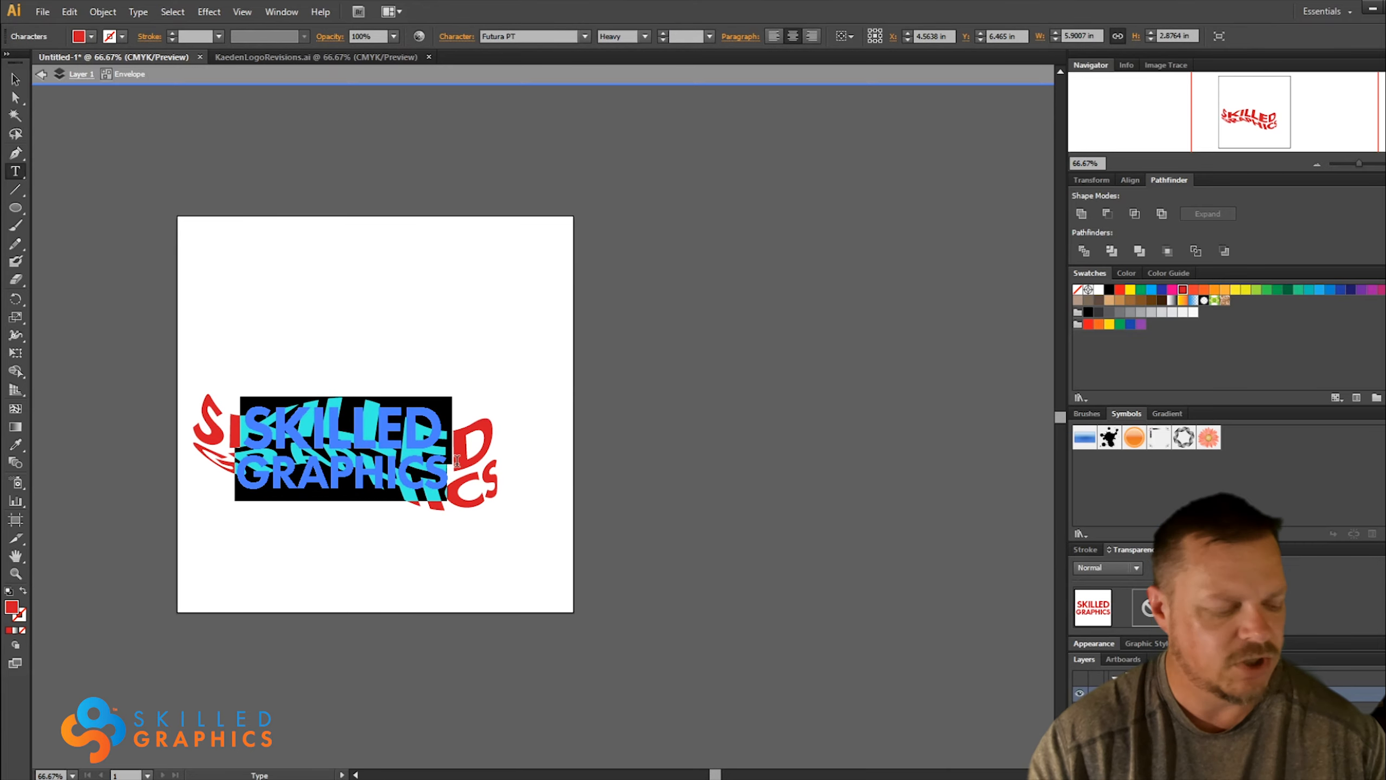
type("WATER")
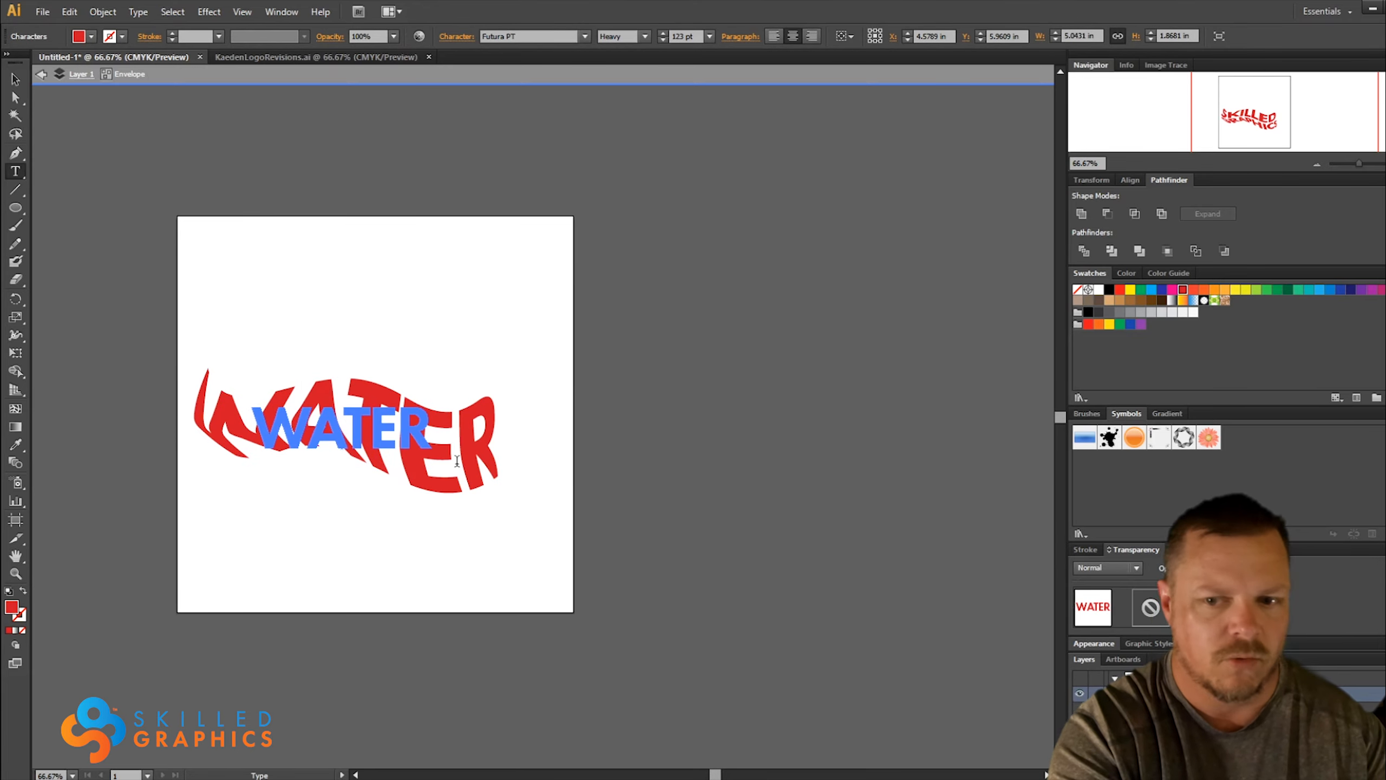
type("E")
type("YWAVE")
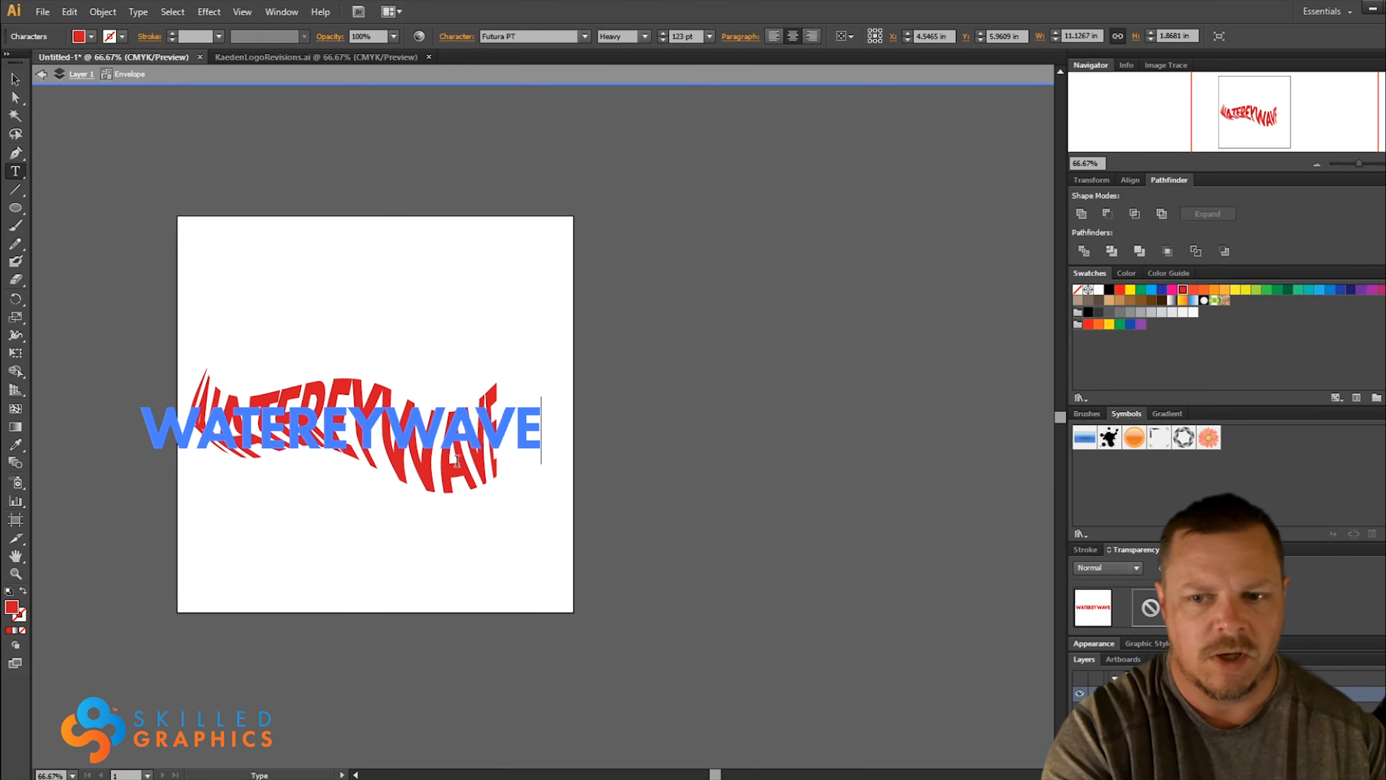
key("Escape")
left_click(352, 287)
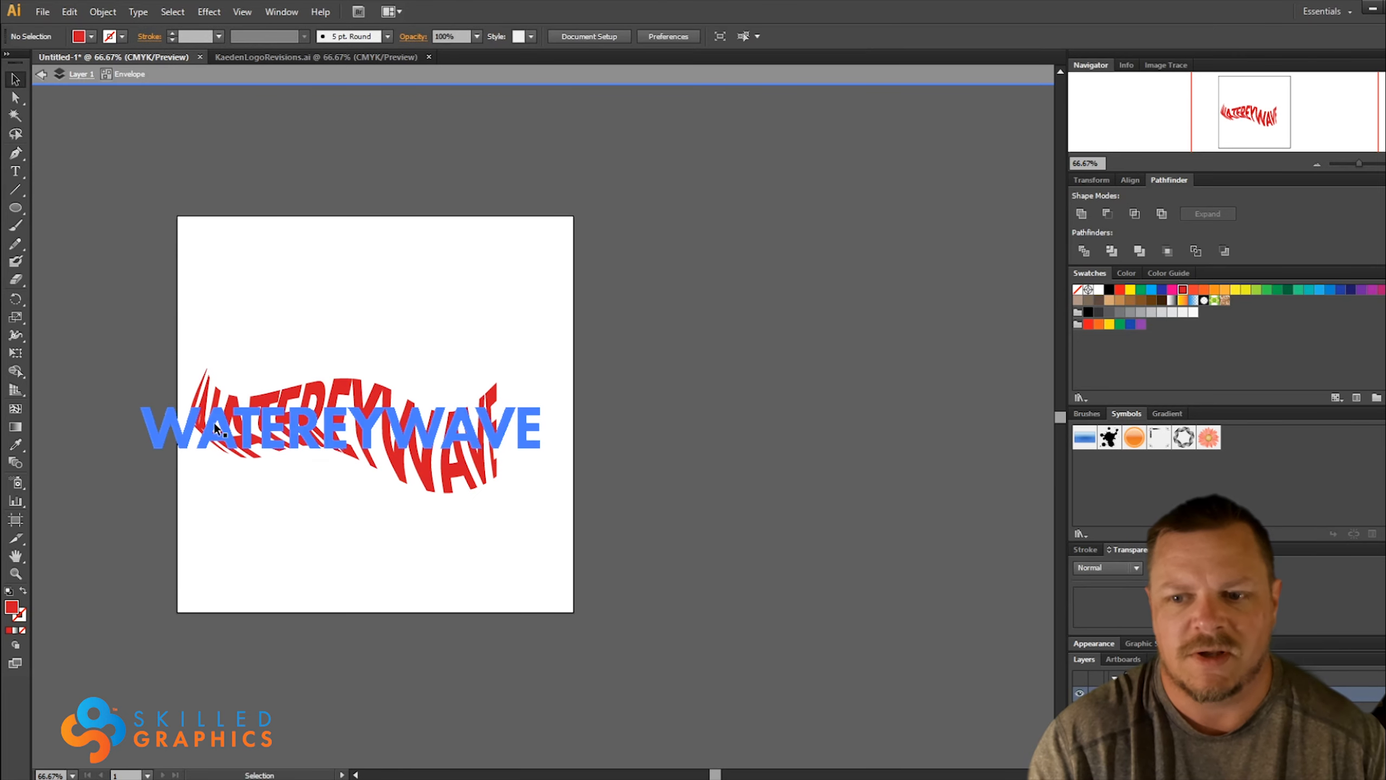
Replace the text inside the wavy envelope with a person's first name in capitals
left_click(339, 426)
double_click(339, 429)
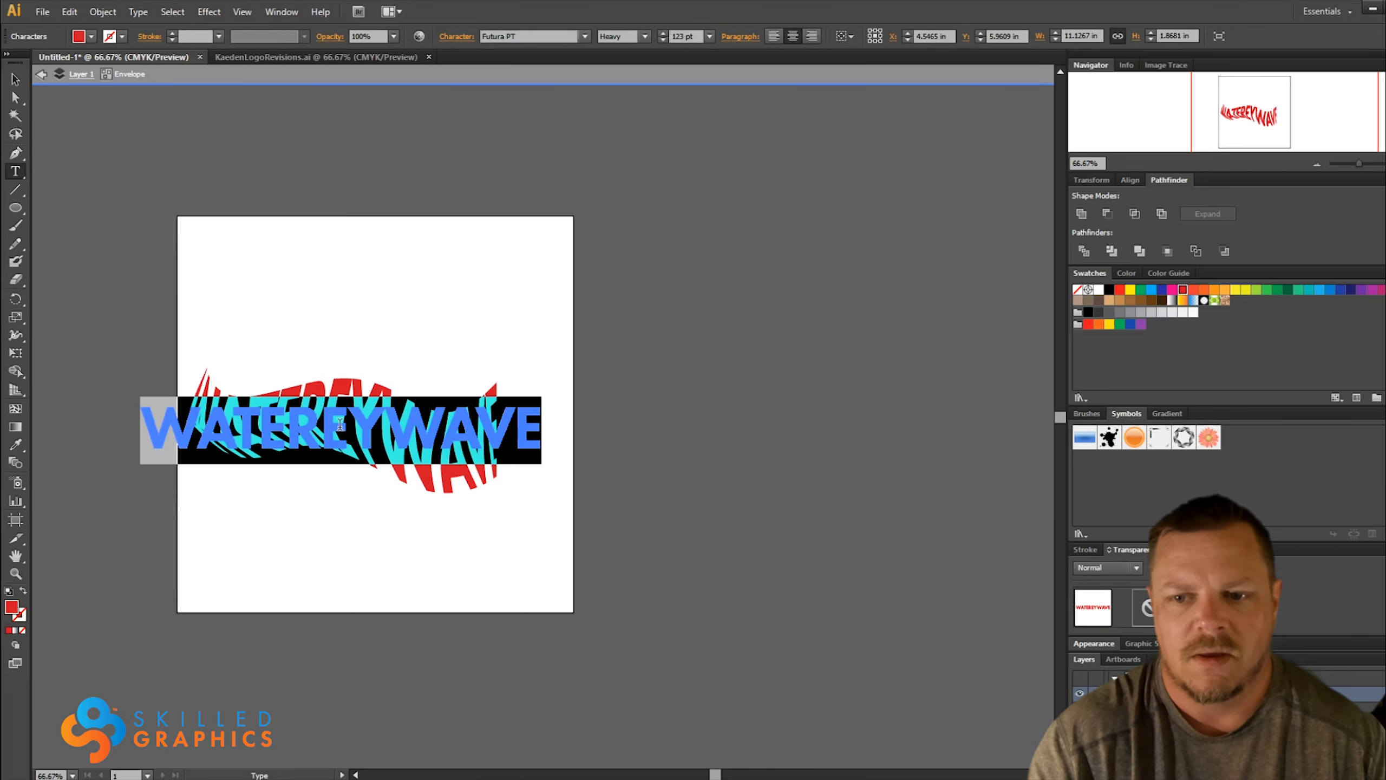
type("DENNNIS")
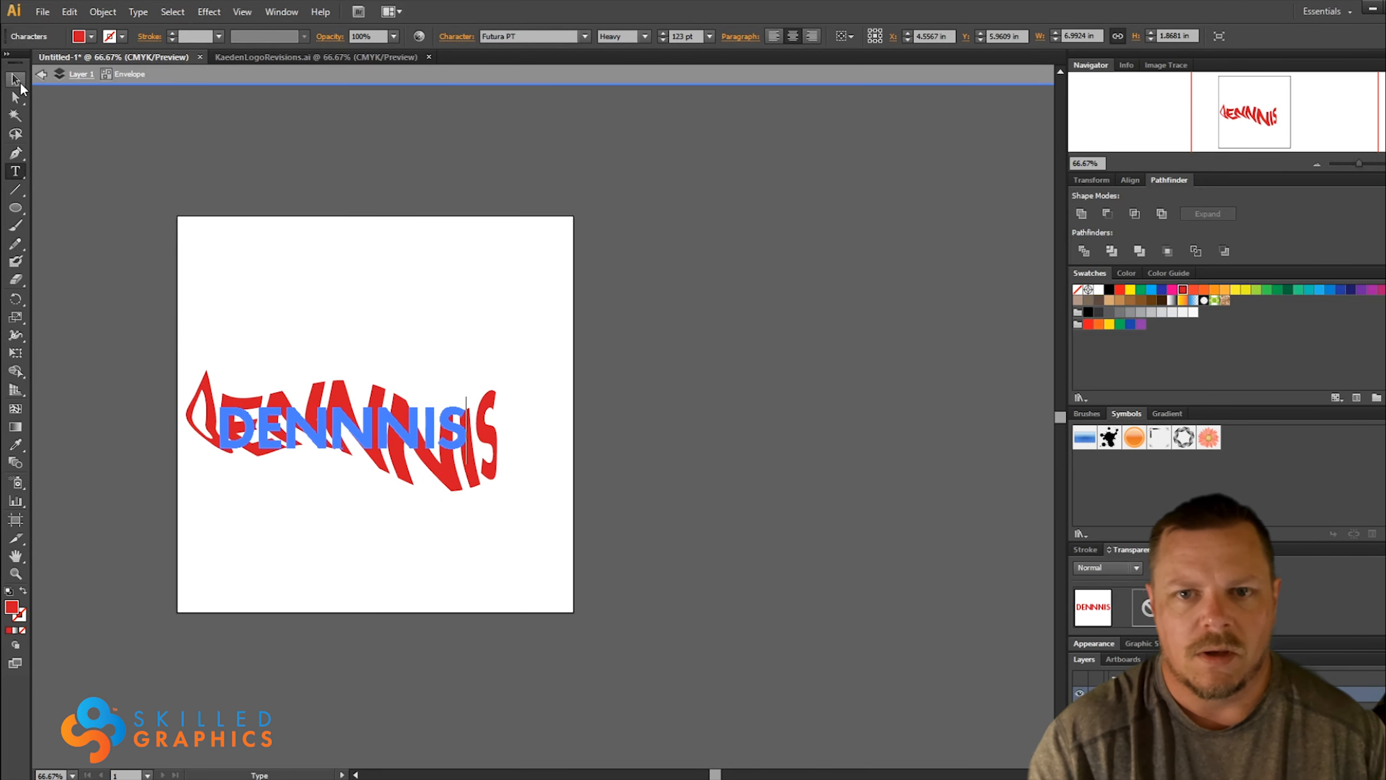
left_click(15, 82)
Set the font of the envelope's text to Futura PT Extra Bold Oblique
double_click(282, 432)
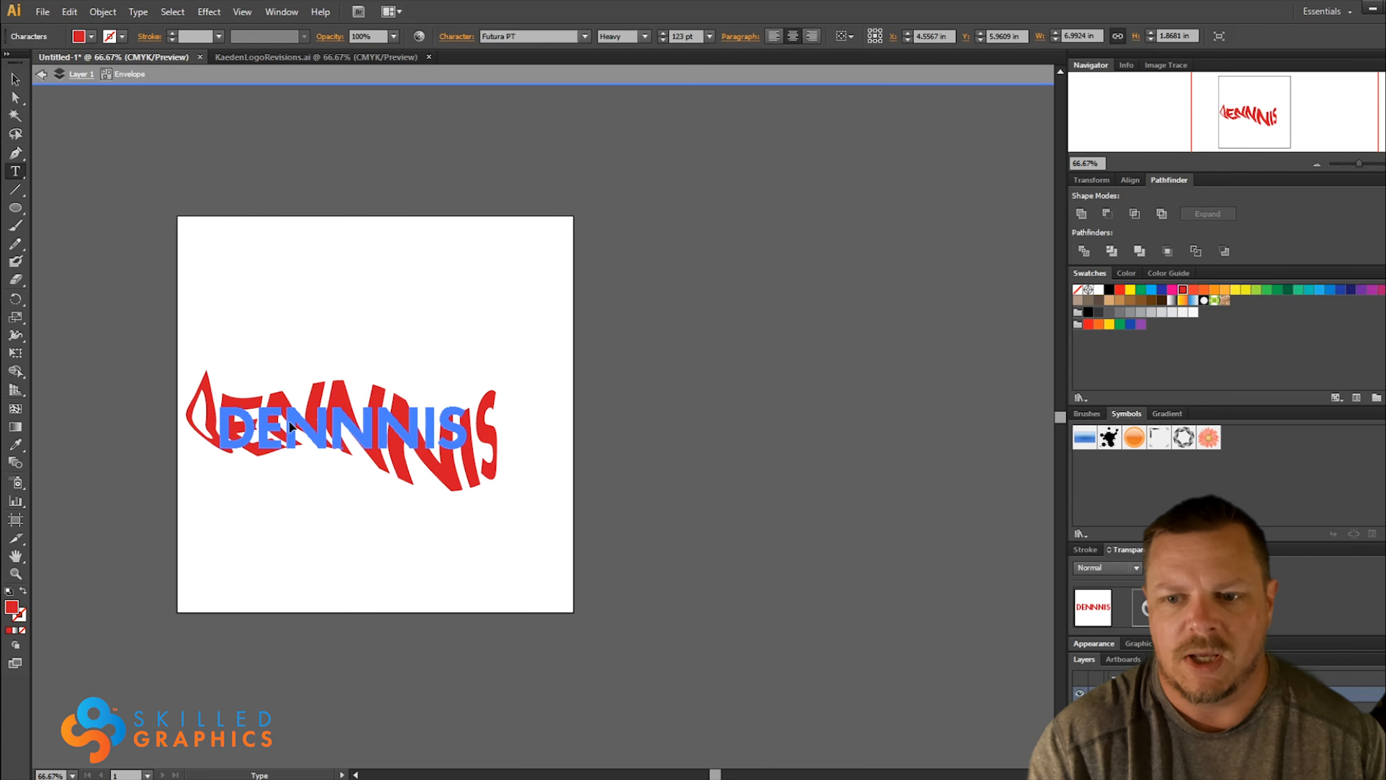
double_click(330, 429)
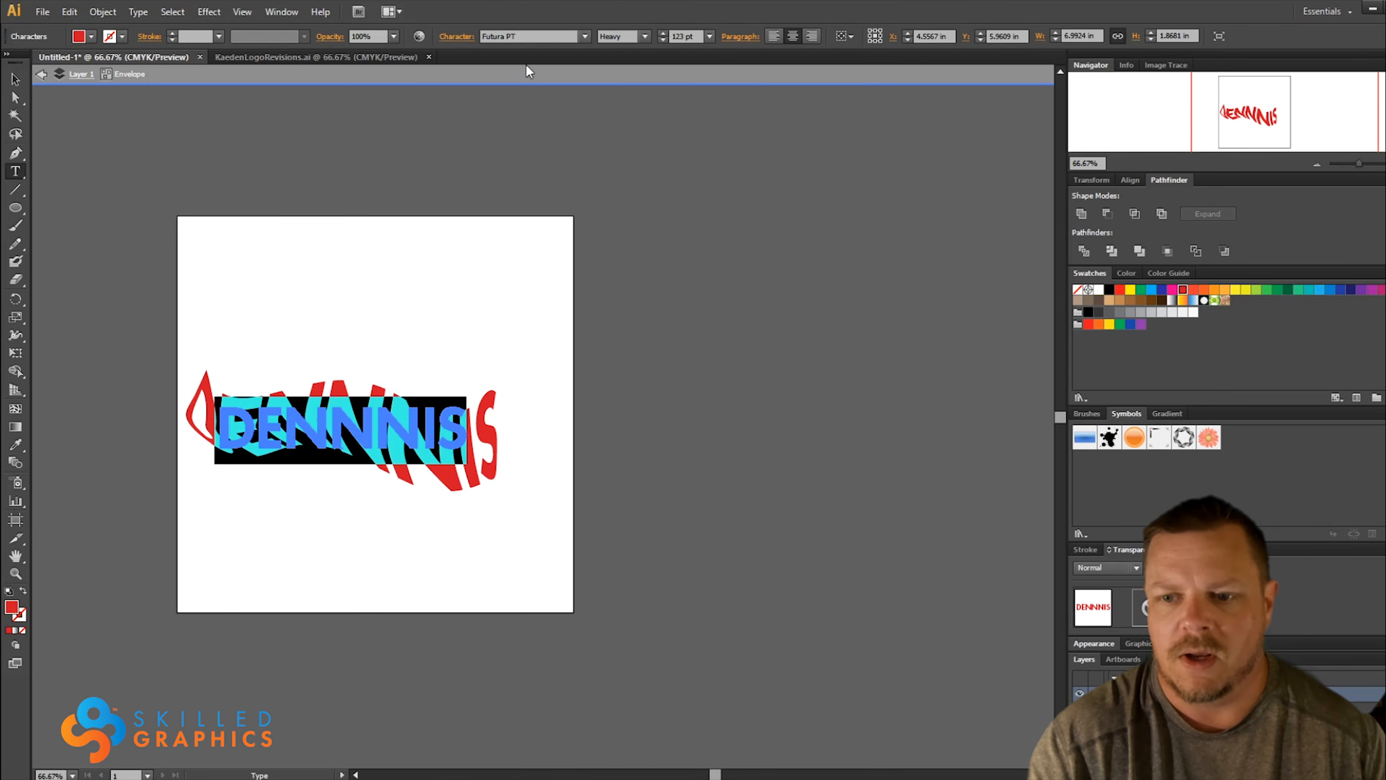
left_click(546, 38)
key("Down")
key("Down")
key("Down")
key("Down")
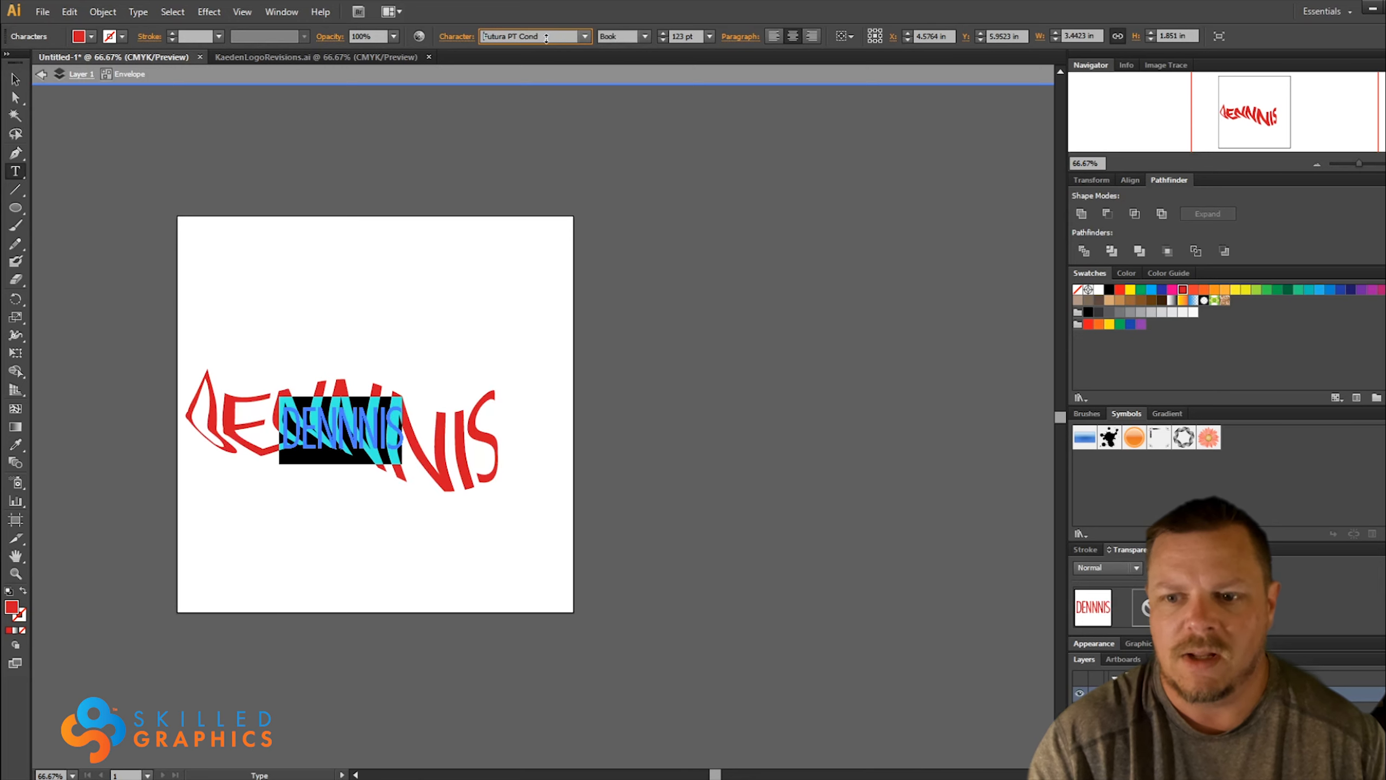
key("Down")
key("Down")
key("Down")
key("Down")
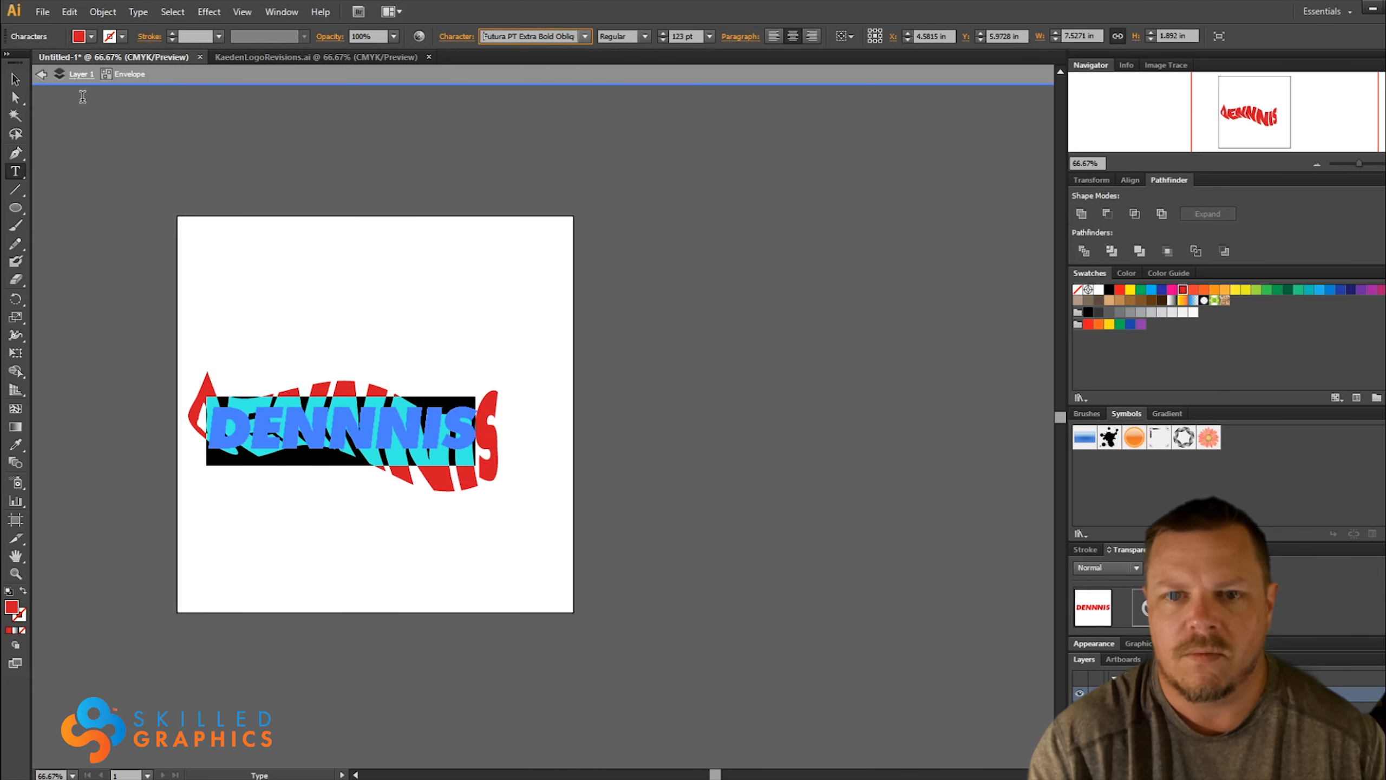
Move the warped lettering about 1.15 in to the right and 0.69 in up on the artboard
left_click(15, 81)
left_click(336, 226)
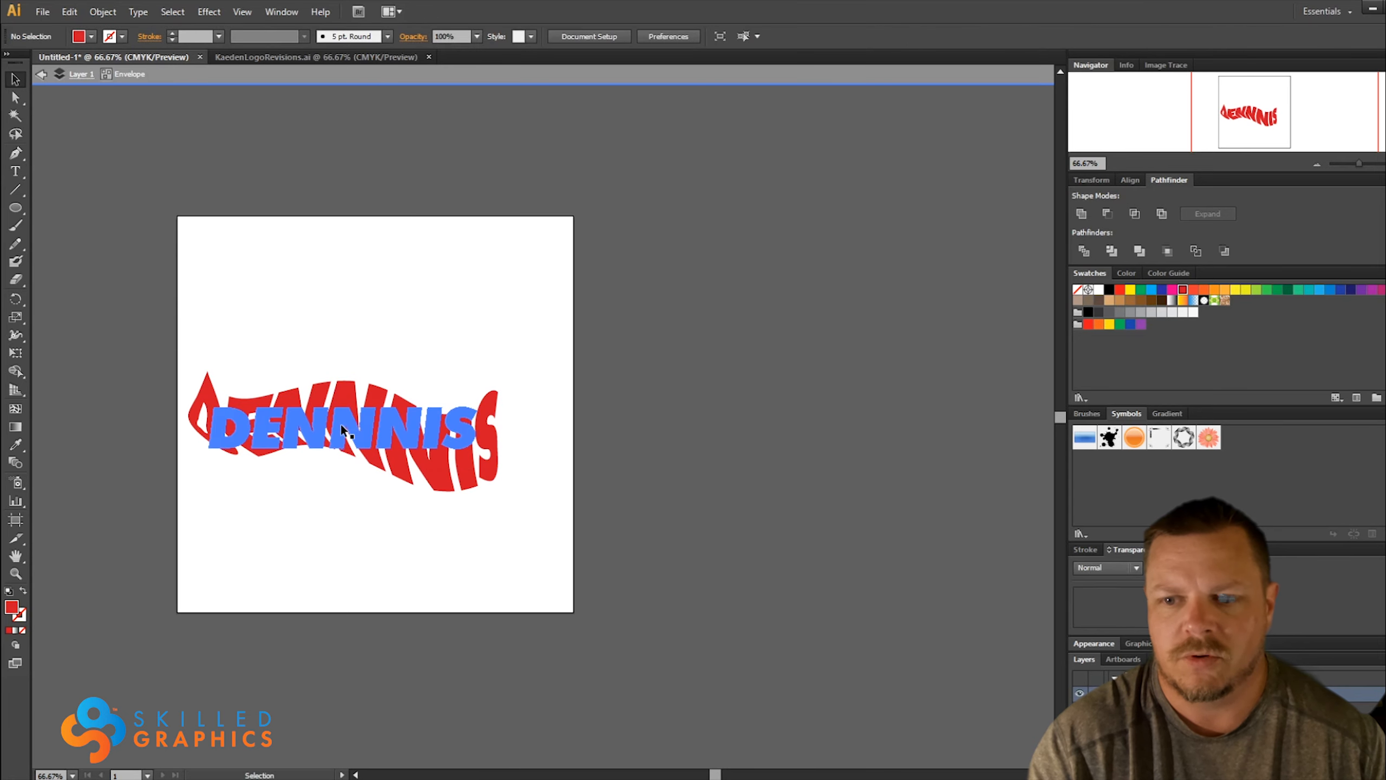
left_click_drag(341, 426, 382, 401)
left_click(482, 253)
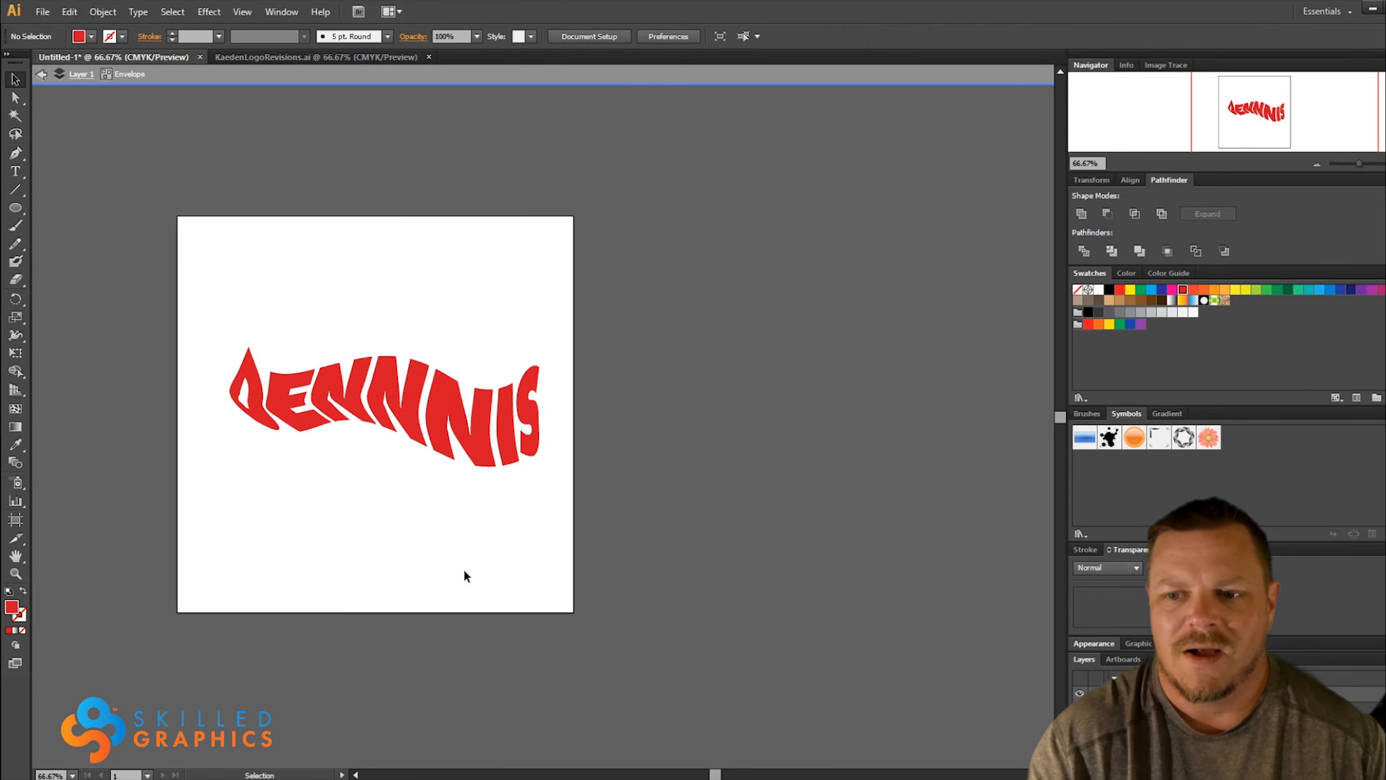
Release the wavy envelope and draw a closed dome about 7.15 in wide and 2.05 in high over the lettering with the Pen tool
left_click(17, 157)
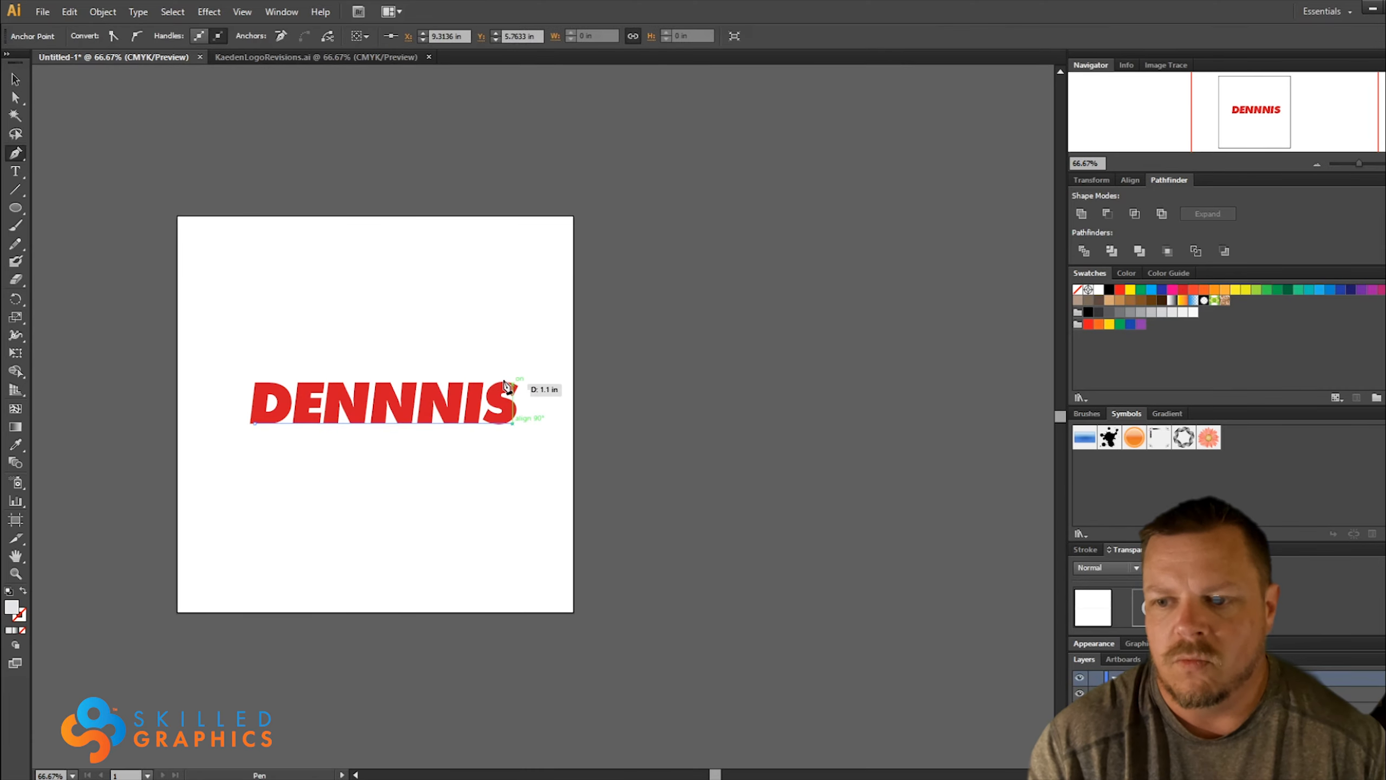
left_click_drag(378, 348, 318, 349)
left_click(379, 349)
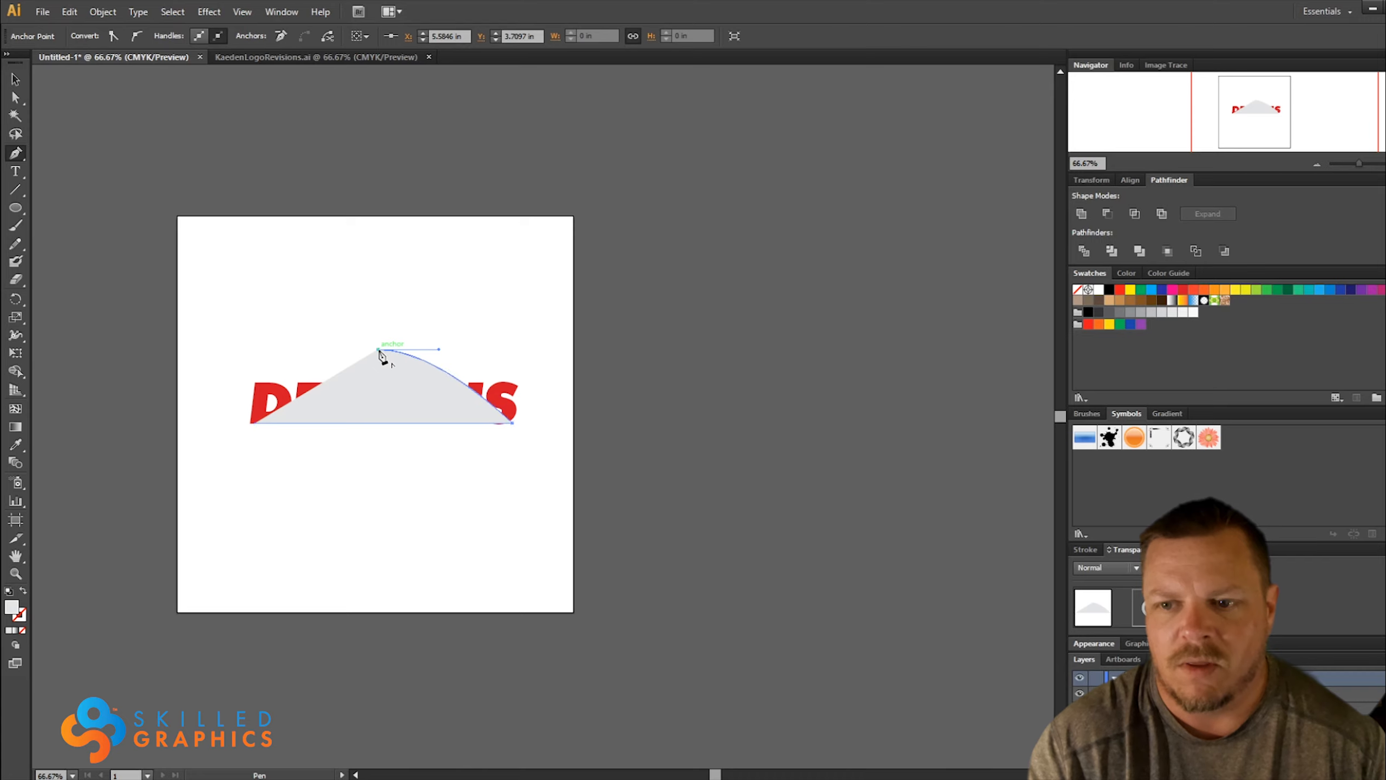
left_click_drag(254, 423, 242, 478)
left_click(13, 79)
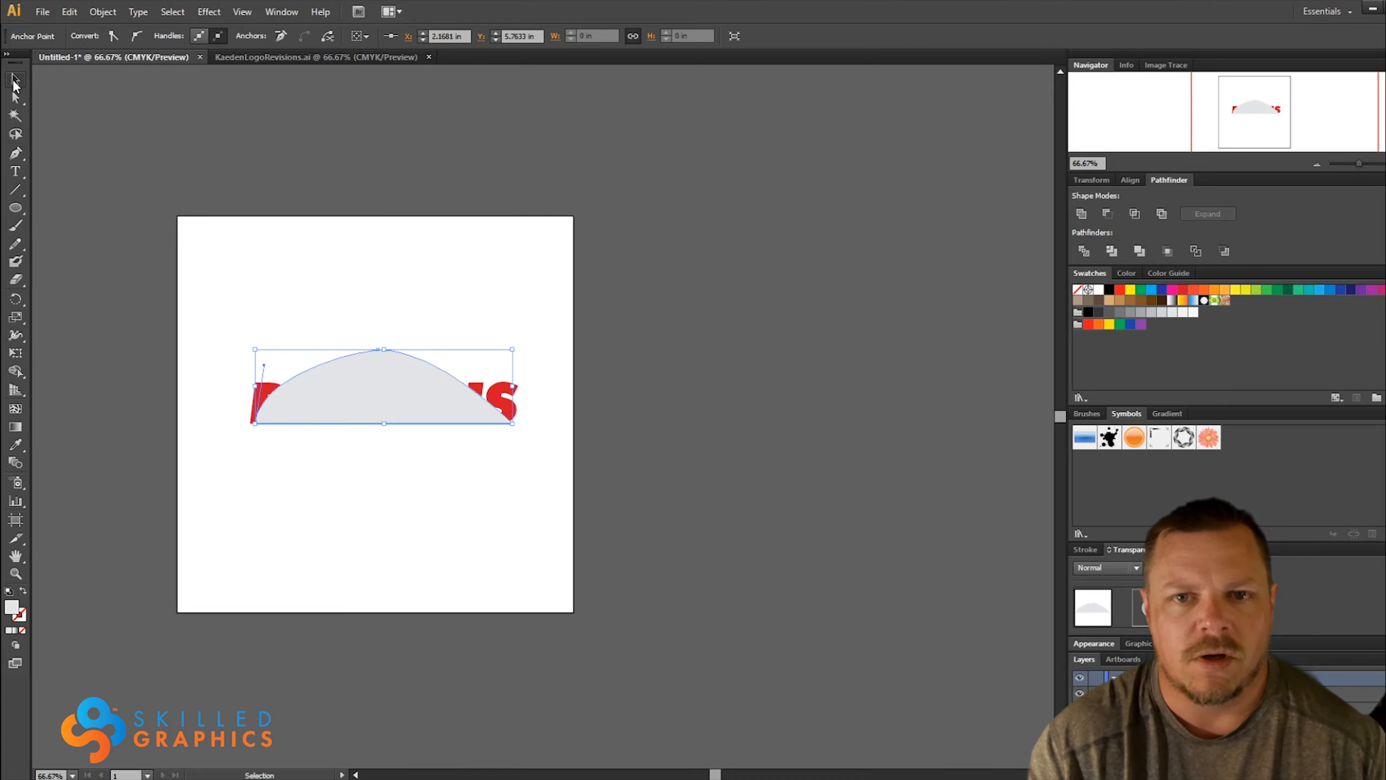
Warp the red lettering into the dome shape with Envelope Distort, Make with Top Object
left_click_drag(397, 237, 412, 403)
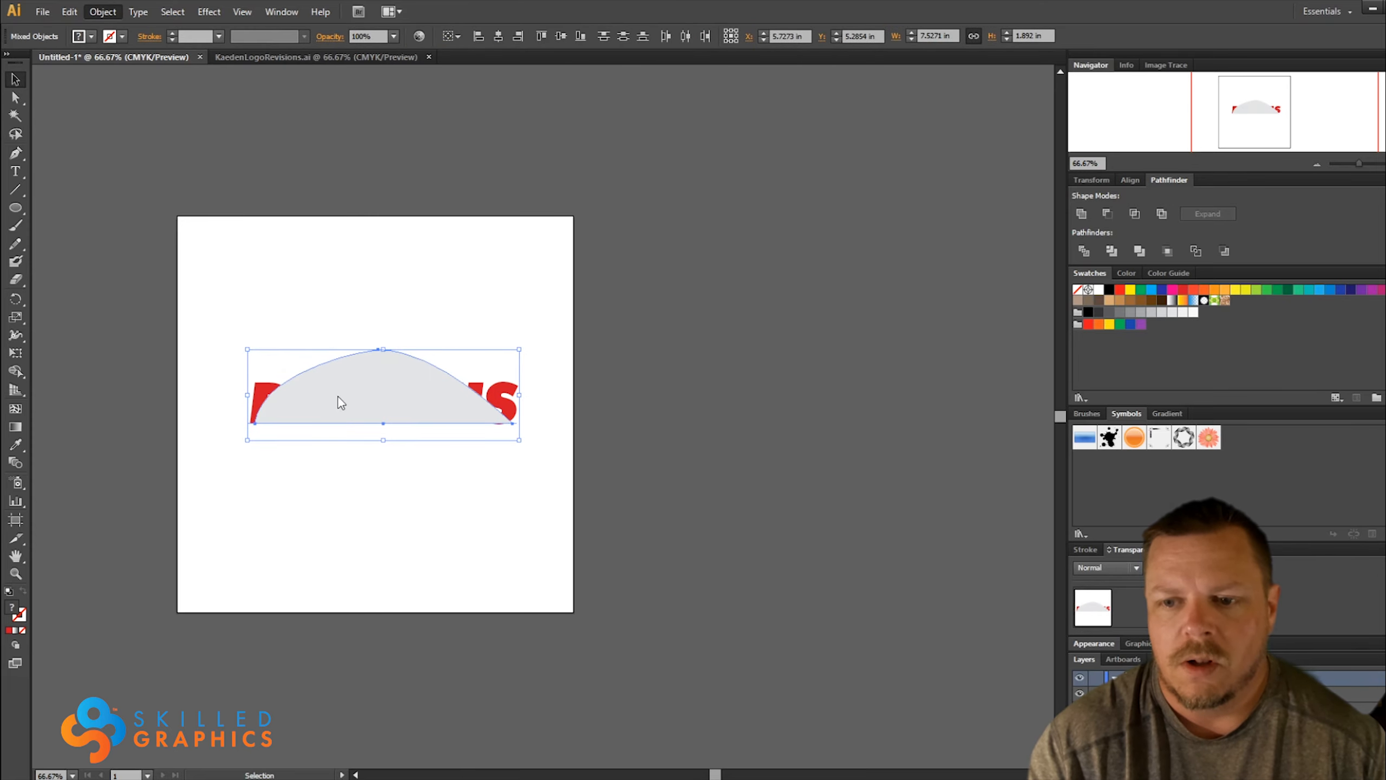
key("ctrl+alt+c")
left_click(407, 492)
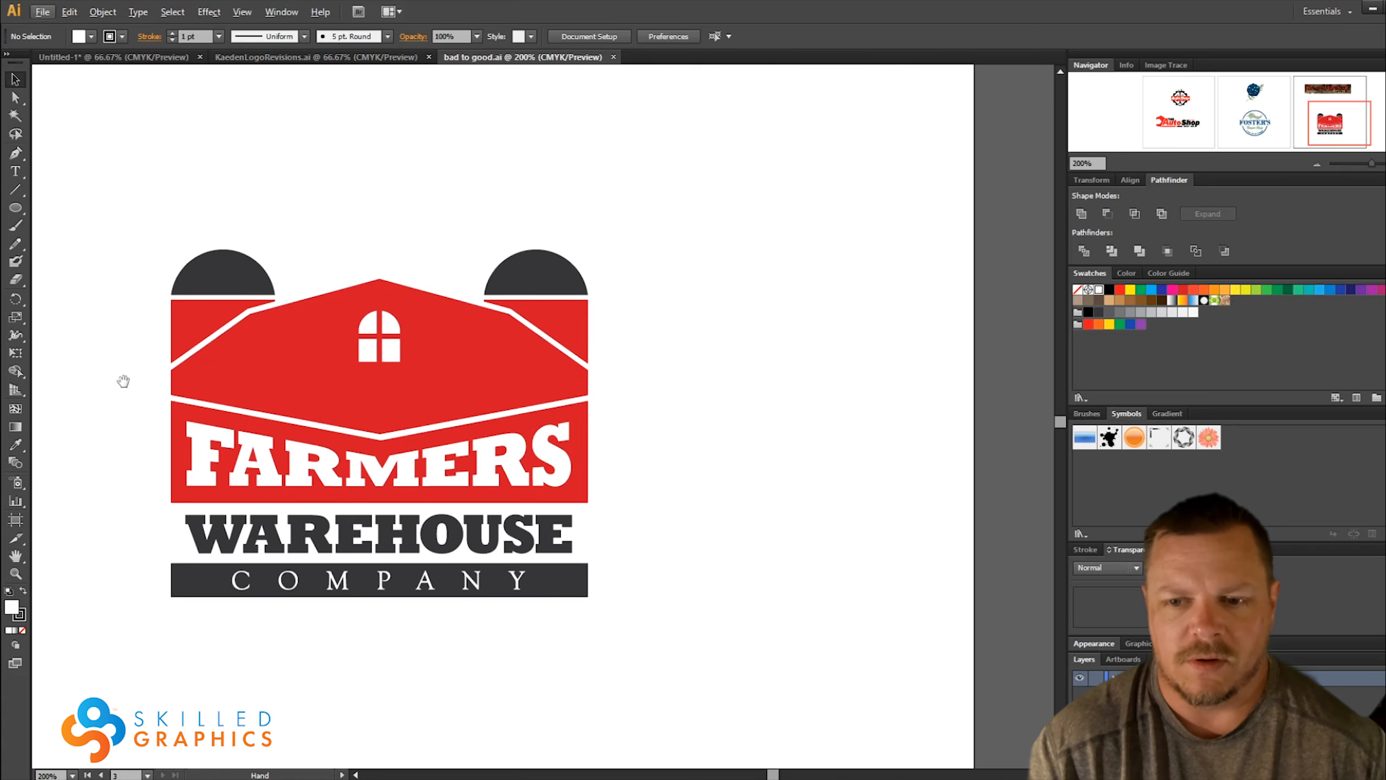
Open bad to good.ai and examine how the FARMERS lettering fits the barn shape in the Farmers Warehouse Company logo
left_click_drag(124, 378, 661, 430)
scroll(470, 416, "down", 3)
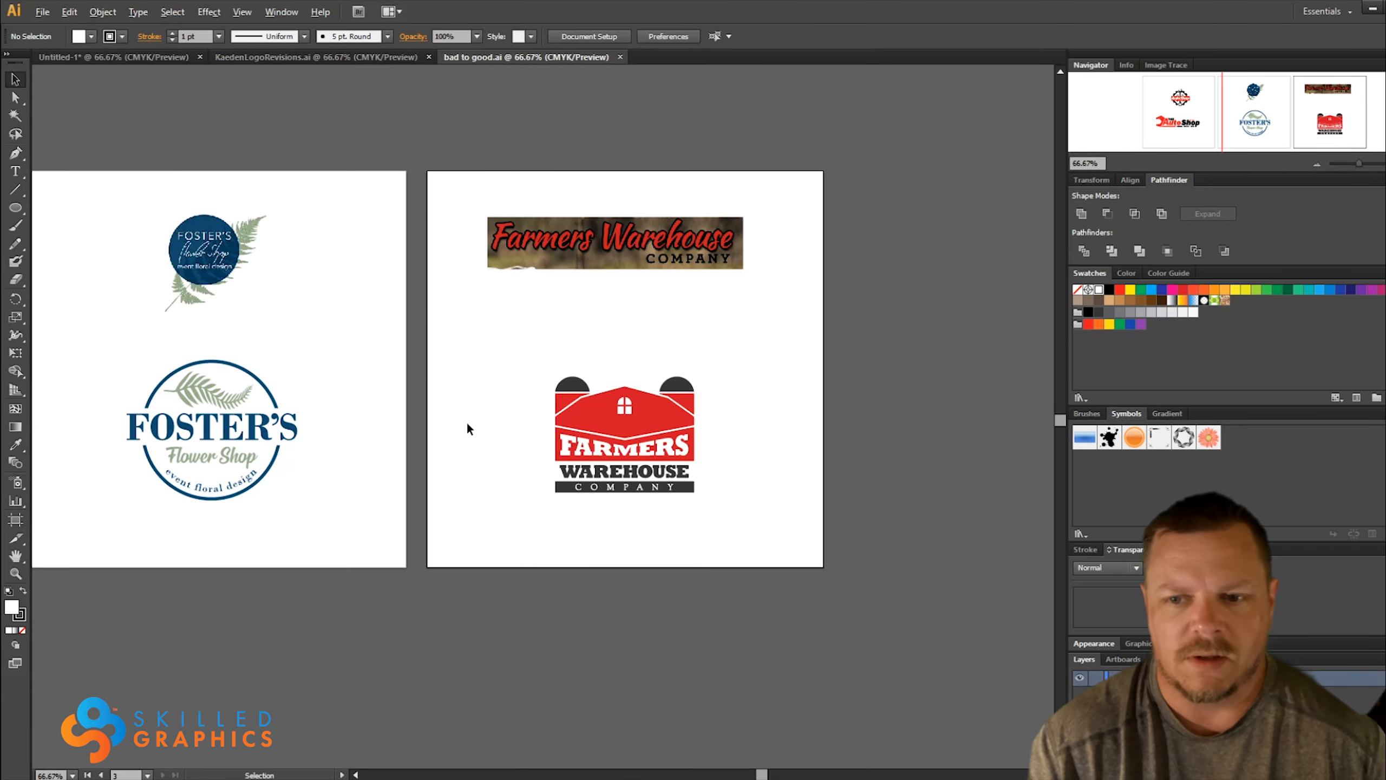
left_click_drag(275, 356, 336, 401)
left_click_drag(706, 388, 544, 403)
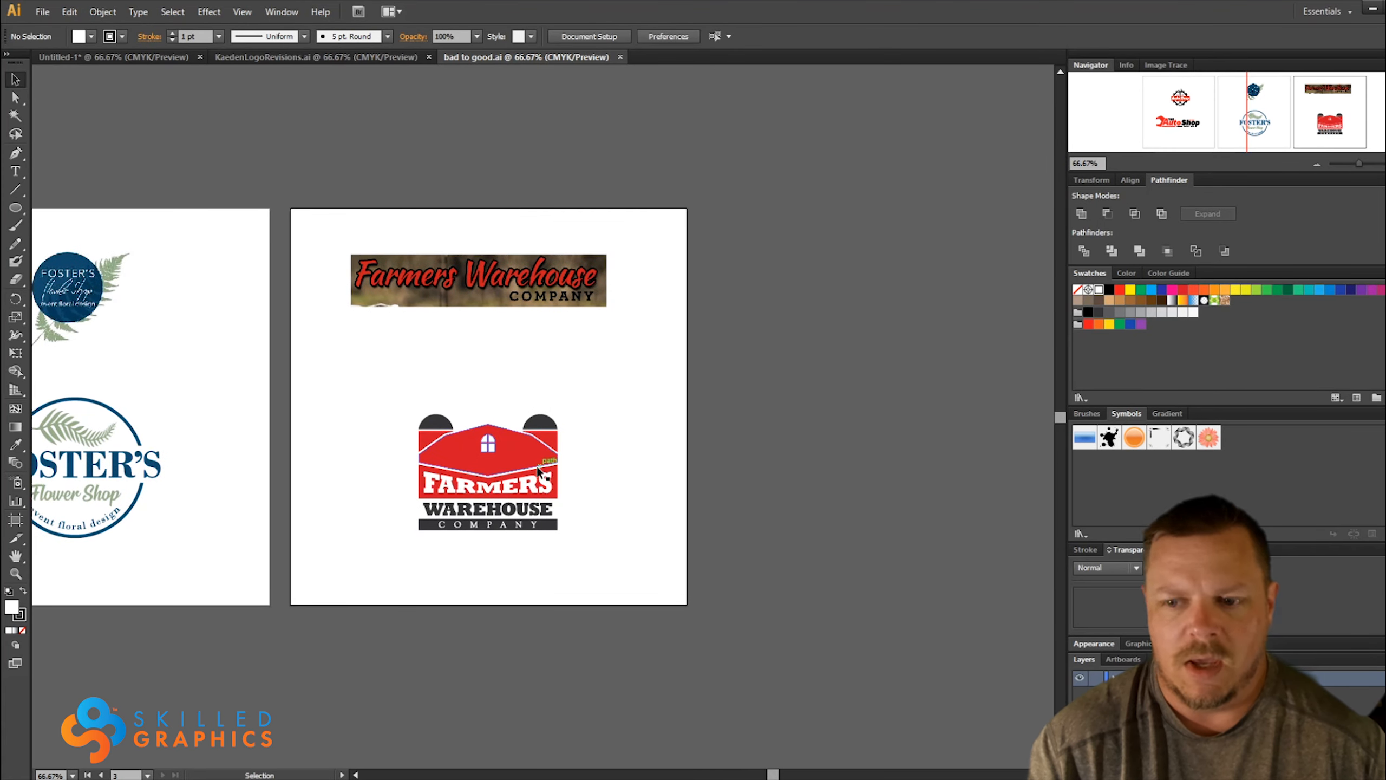
scroll(519, 489, "up", 1)
scroll(474, 497, "up", 1)
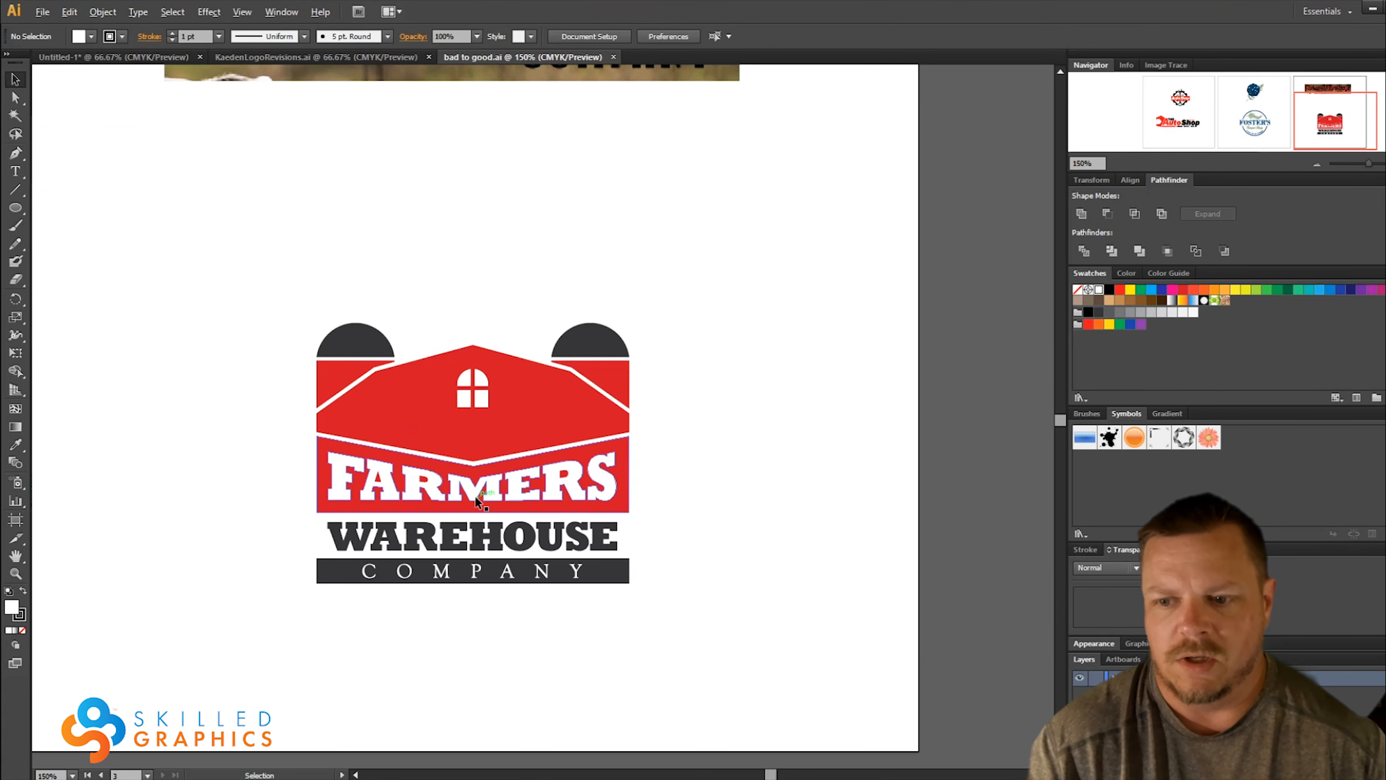
scroll(475, 496, "down", 1)
scroll(475, 496, "up", 1)
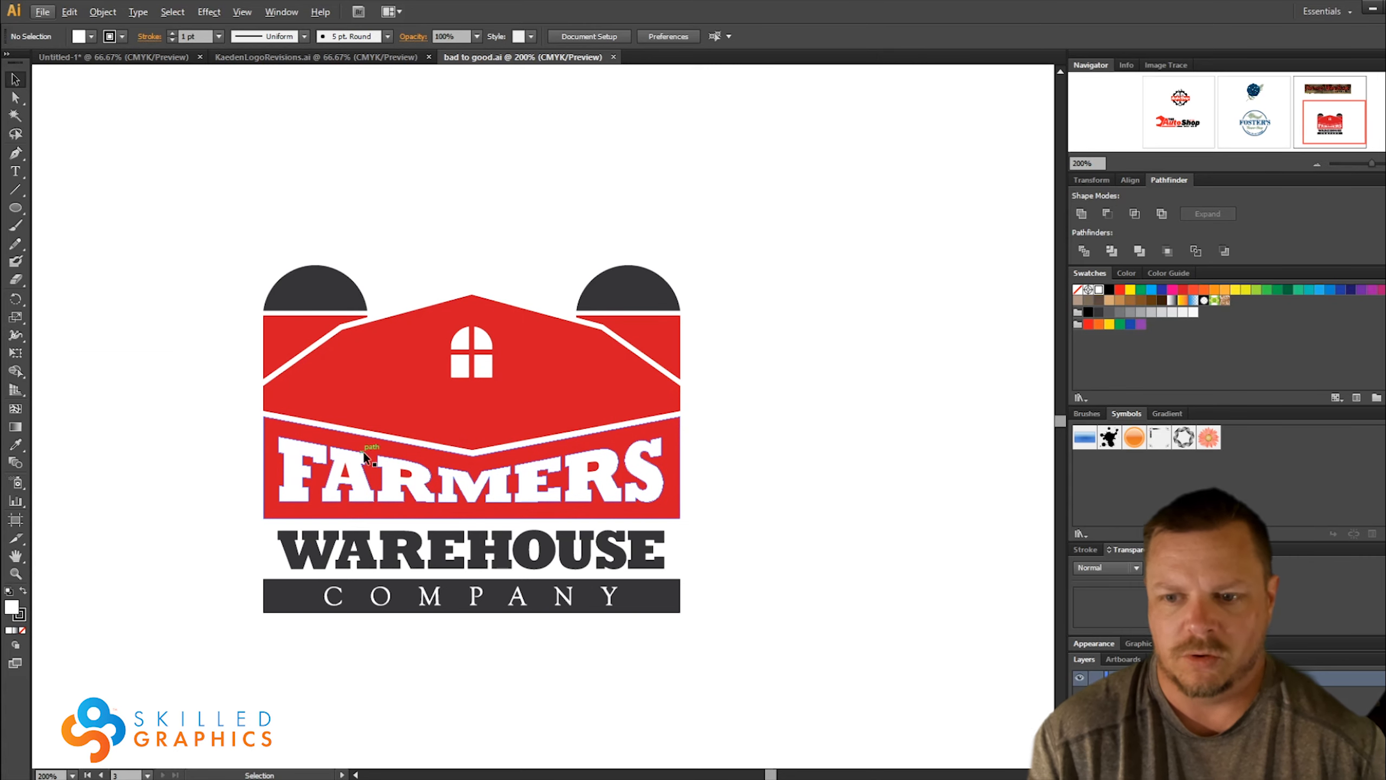
Isolate the logo's barn group to inspect the red FARMERS band with its cut-out lettering, and leave isolation mode
double_click(269, 436)
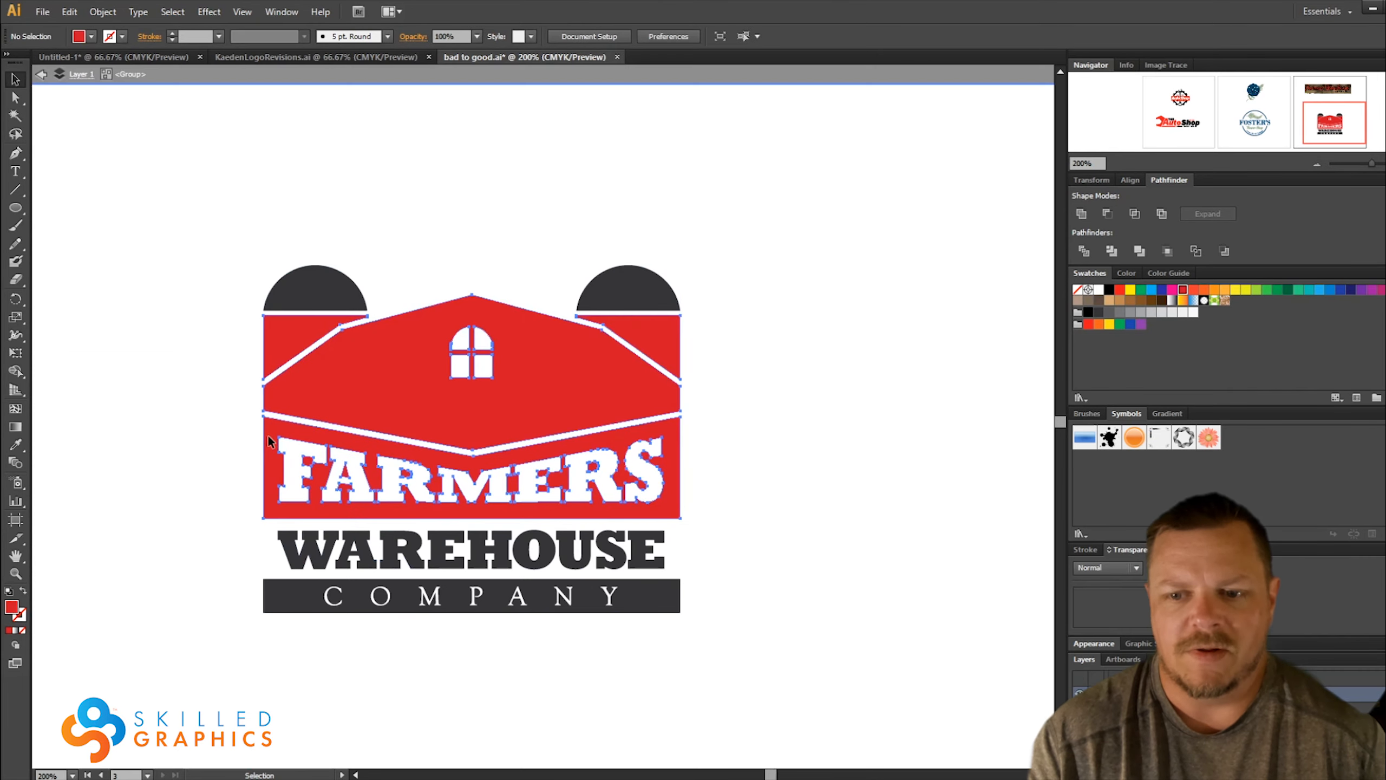
left_click(273, 438)
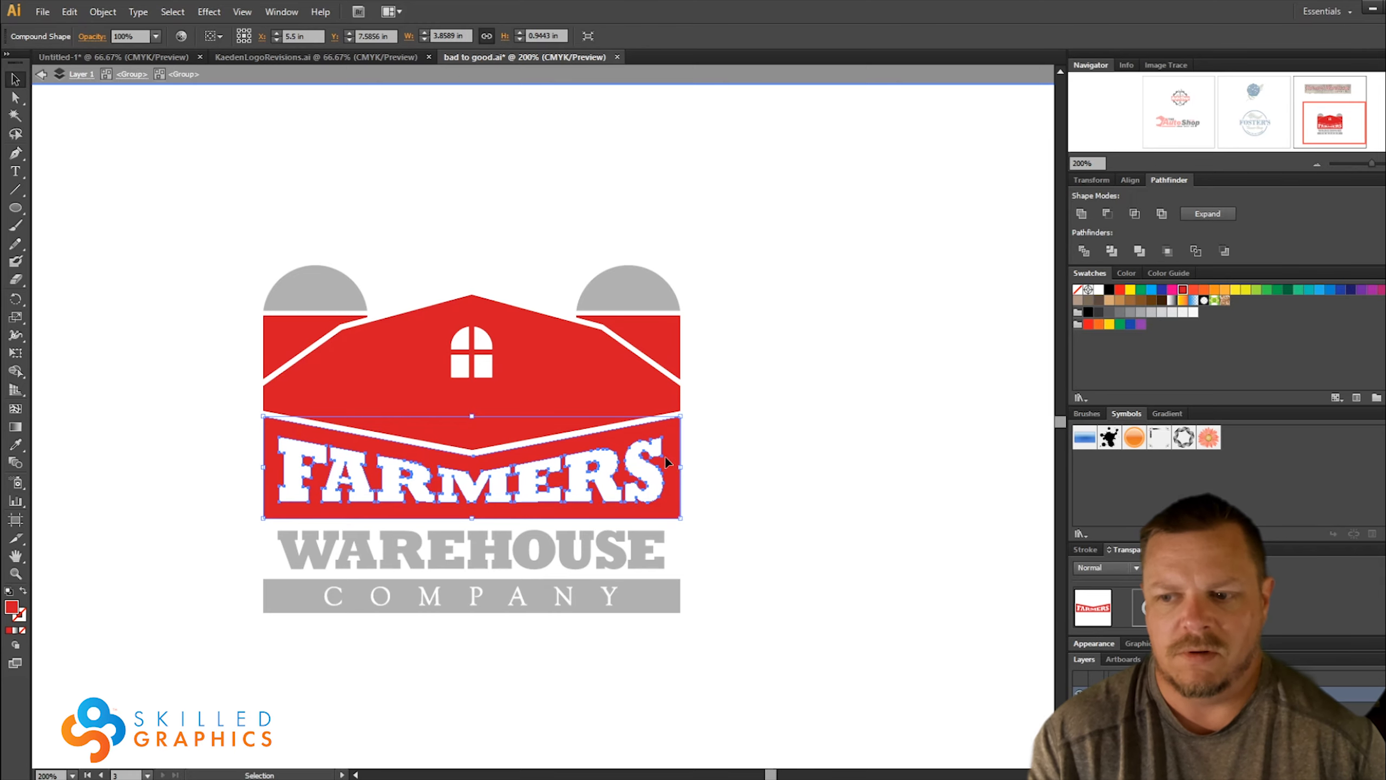
left_click(797, 477)
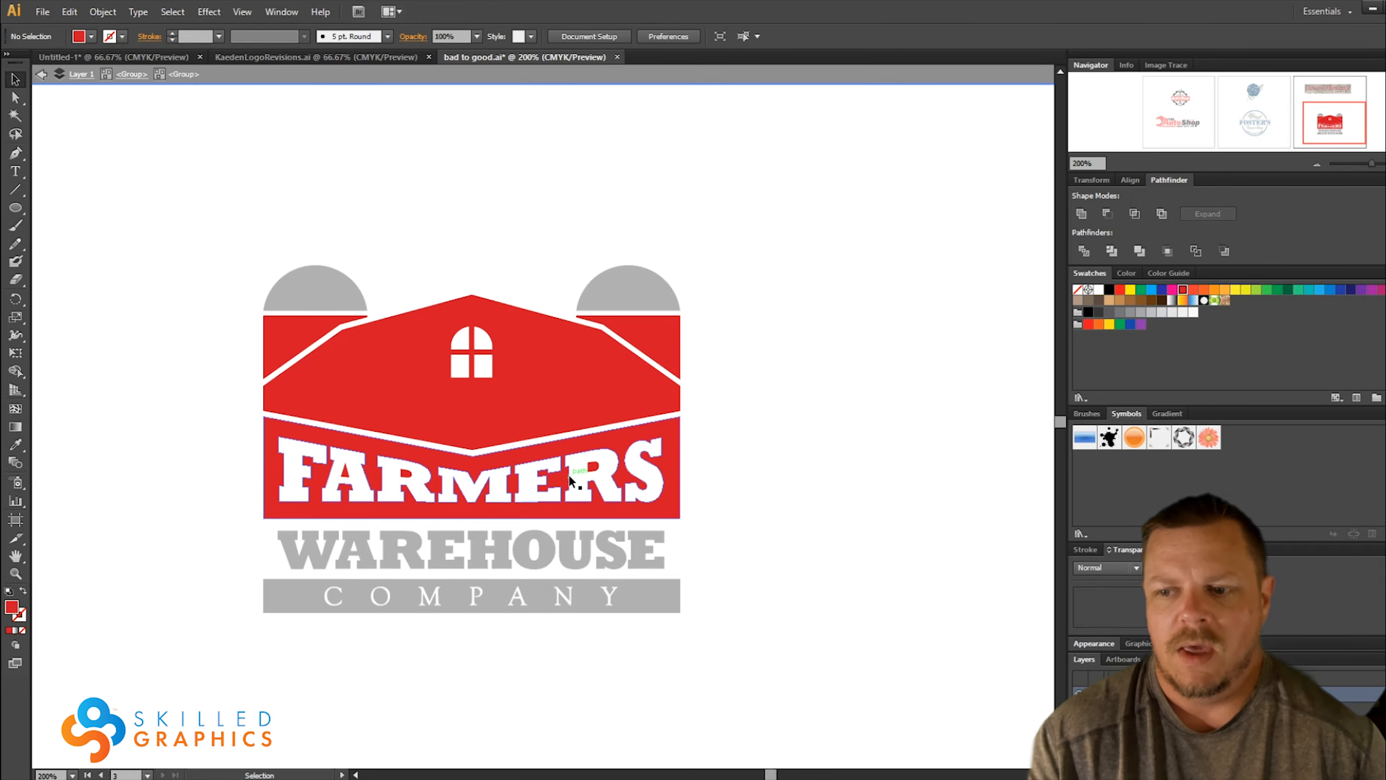
left_click(569, 480)
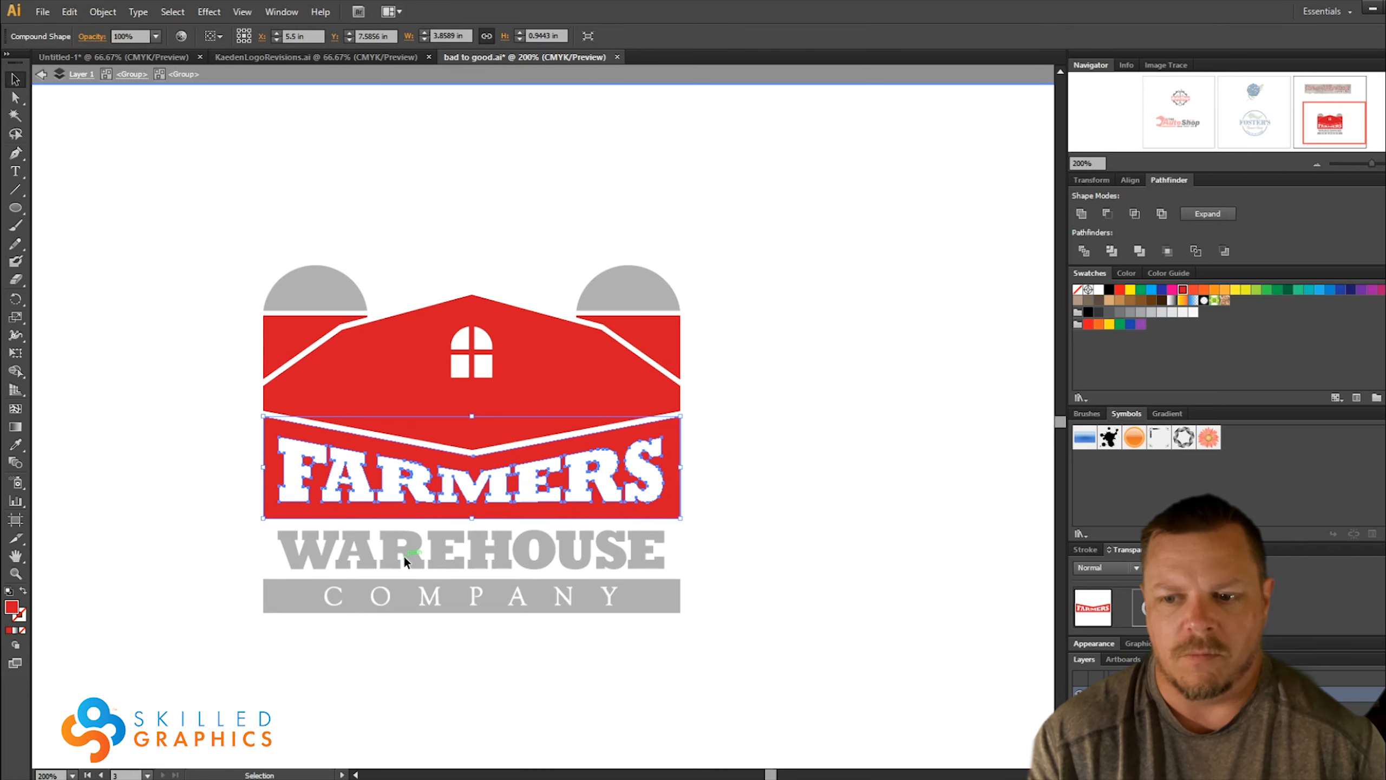
left_click(775, 589)
double_click(740, 582)
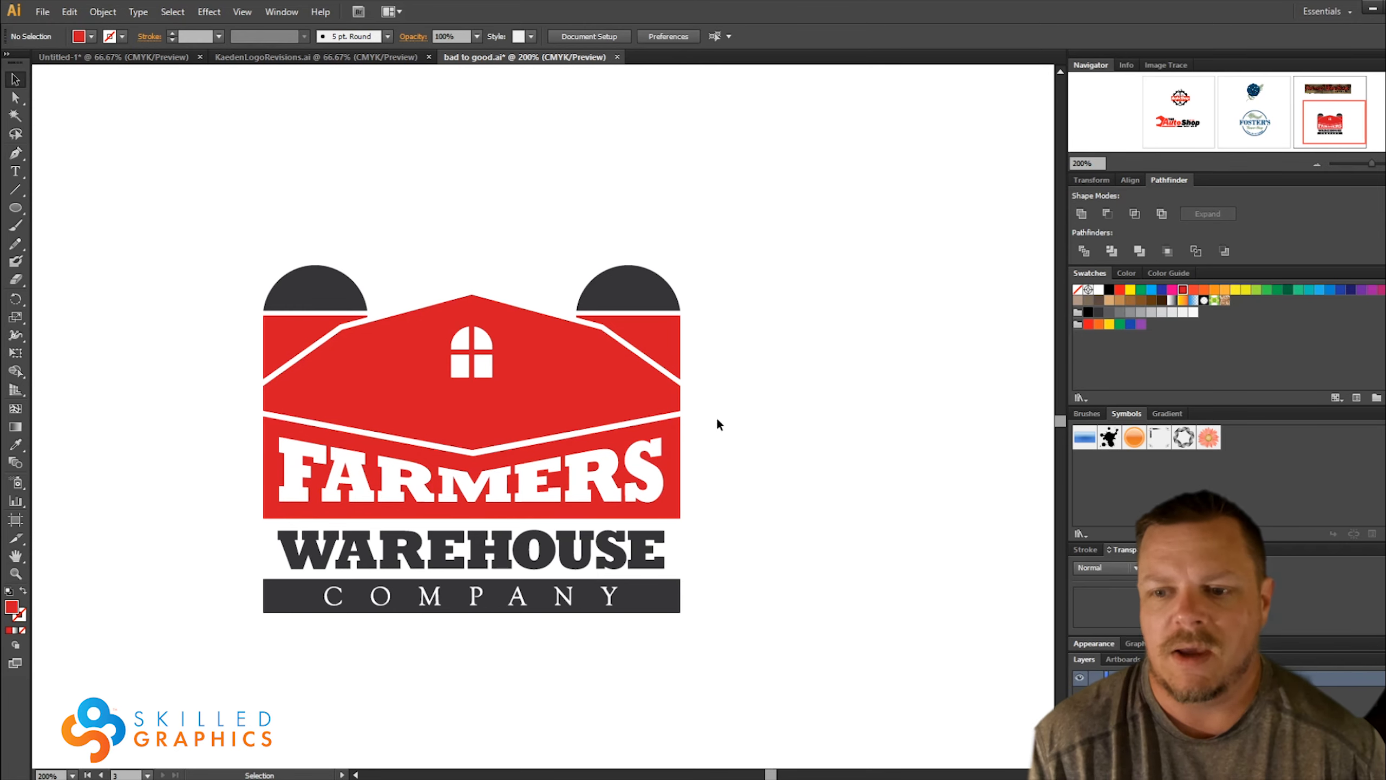
left_click(103, 12)
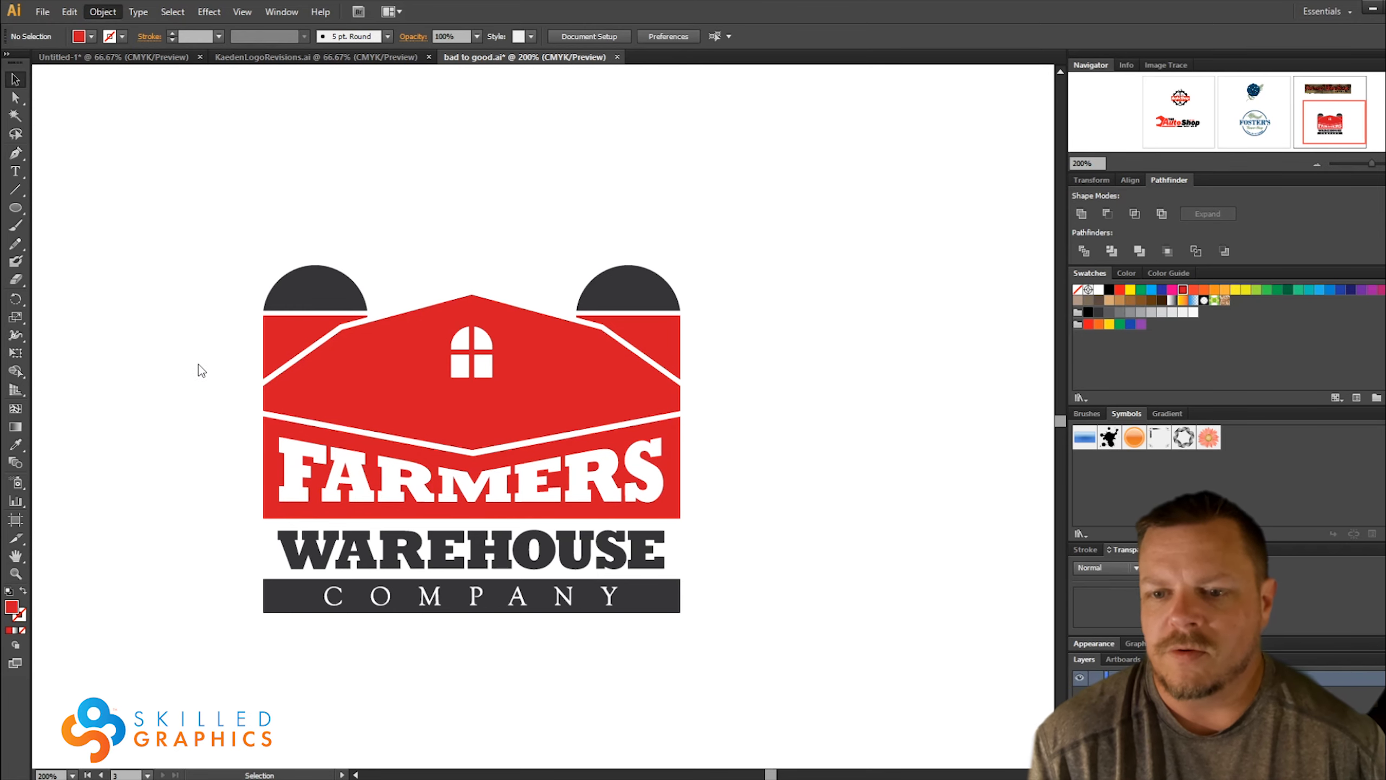
left_click(377, 399)
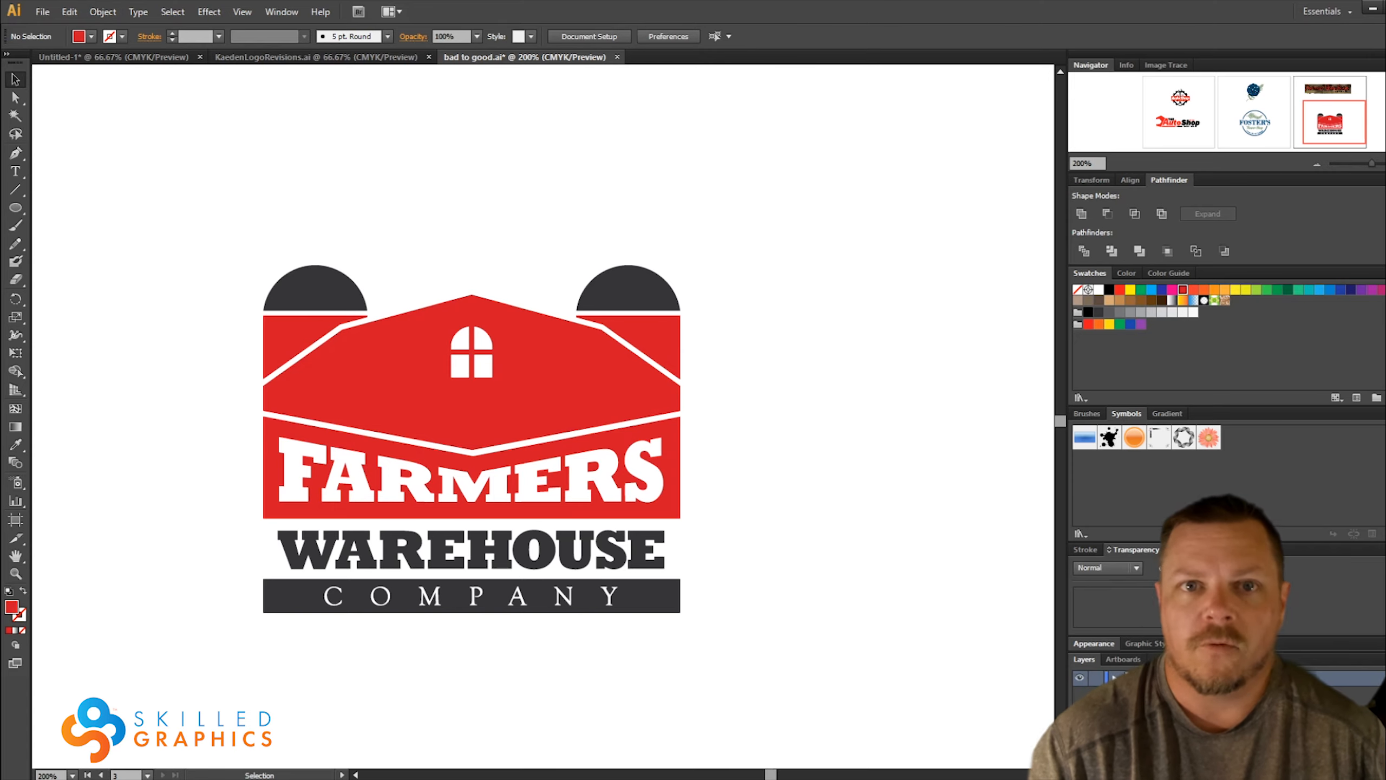